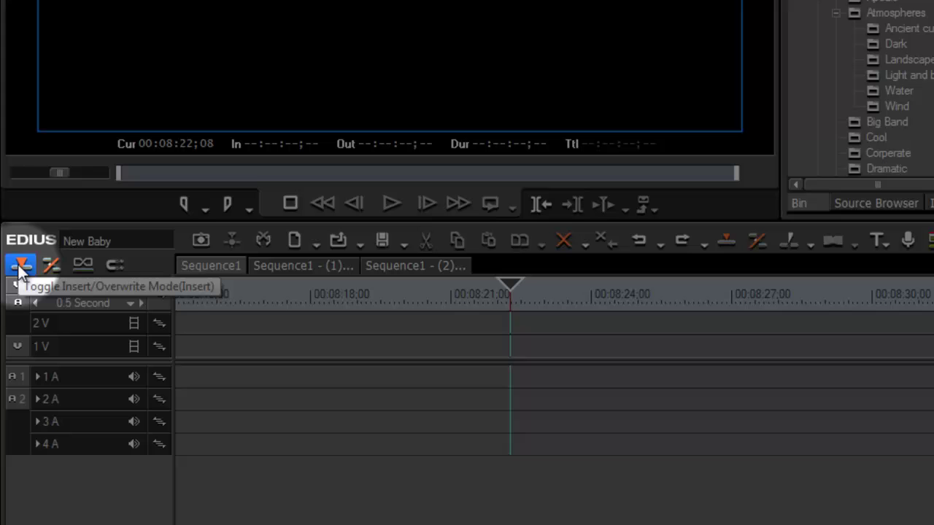
Switch timeline editing to Overwrite mode and turn Ripple mode off.
left_click(20, 266)
left_click(21, 269)
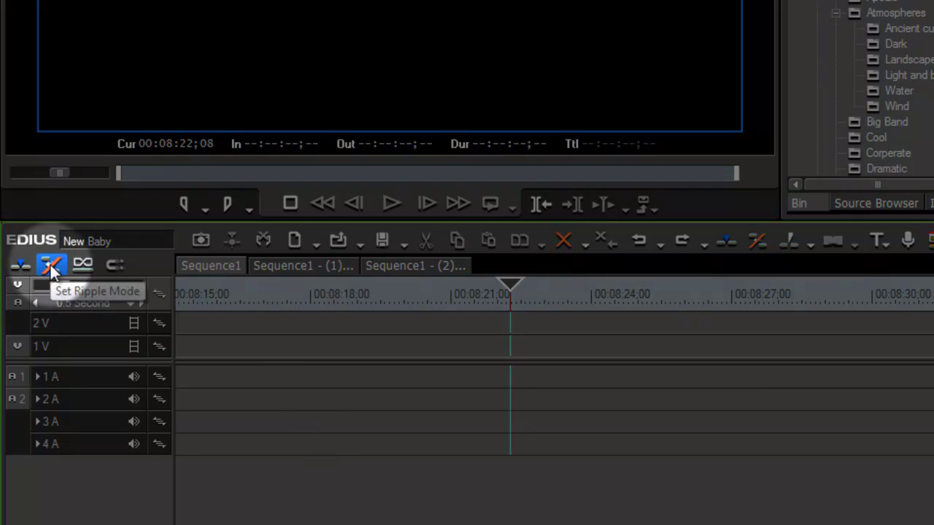
left_click(50, 264)
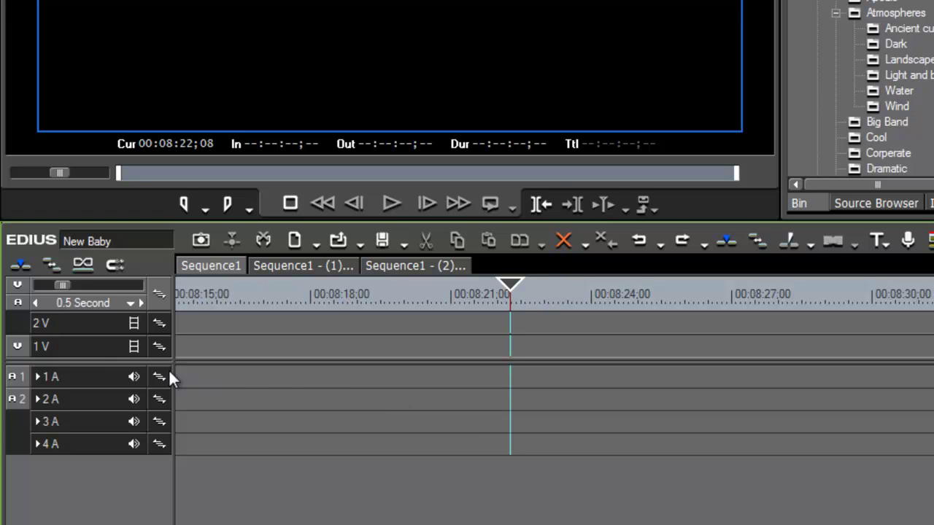
Place the 12/25/2010 8:07 clip on track 1V at about 00:08:18;29 with audio on 1A and 2A, and move the playhead to 00:08:27;10.
left_click(19, 399)
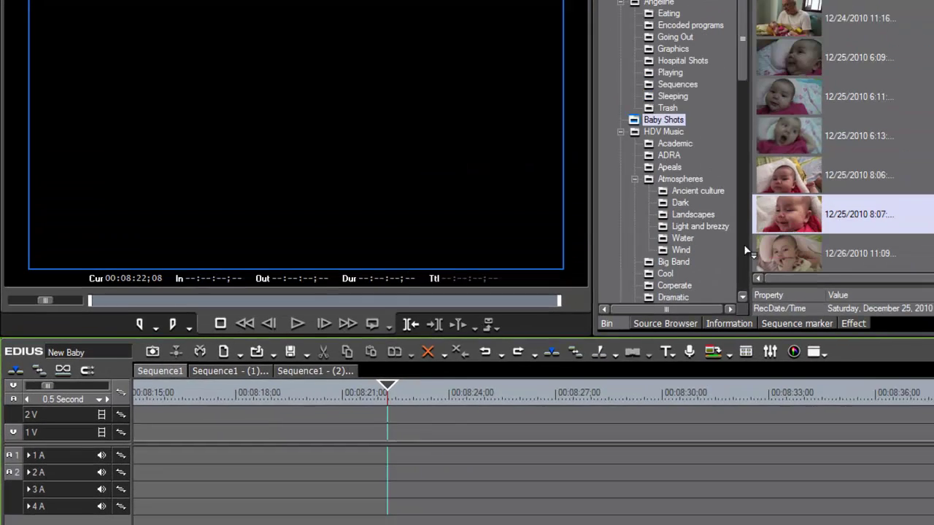
left_click_drag(733, 248, 251, 452)
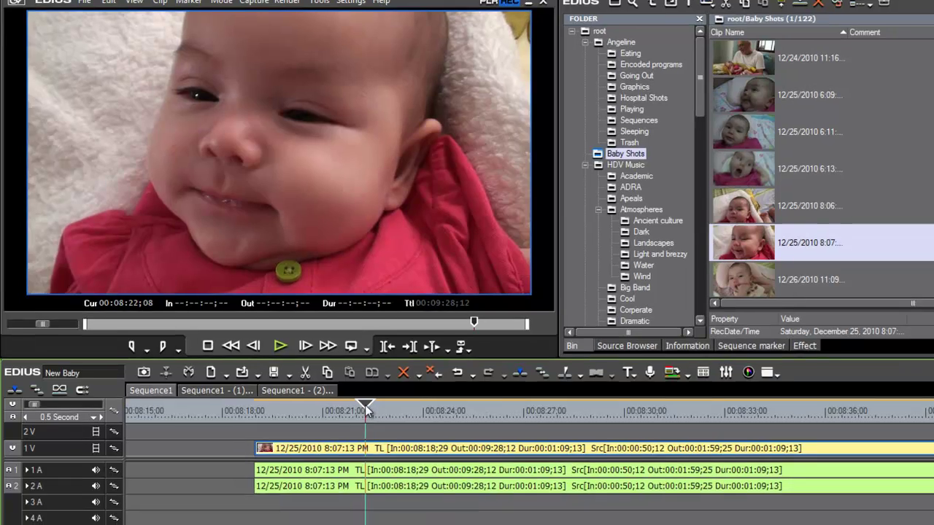
left_click_drag(366, 410, 396, 421)
left_click_drag(653, 263, 876, 294)
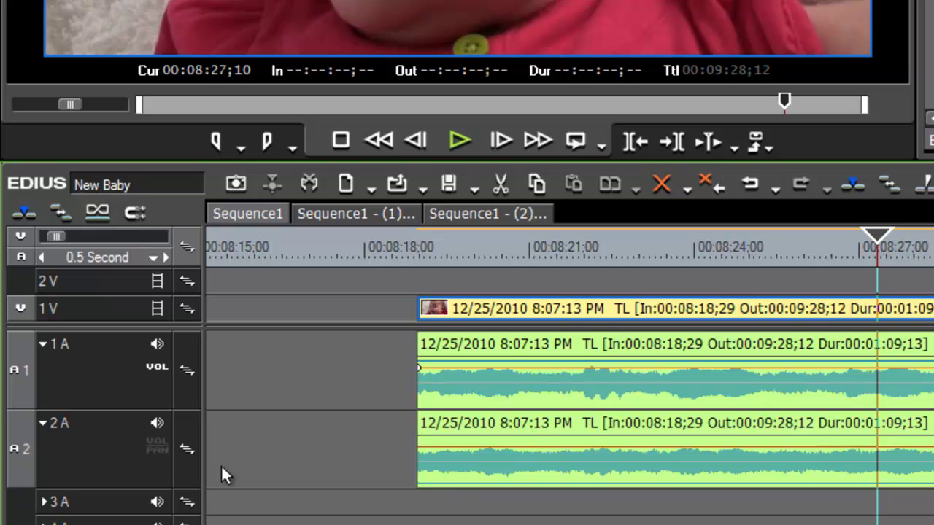
Change the audio source channel mapping to stereo.
left_click(25, 398)
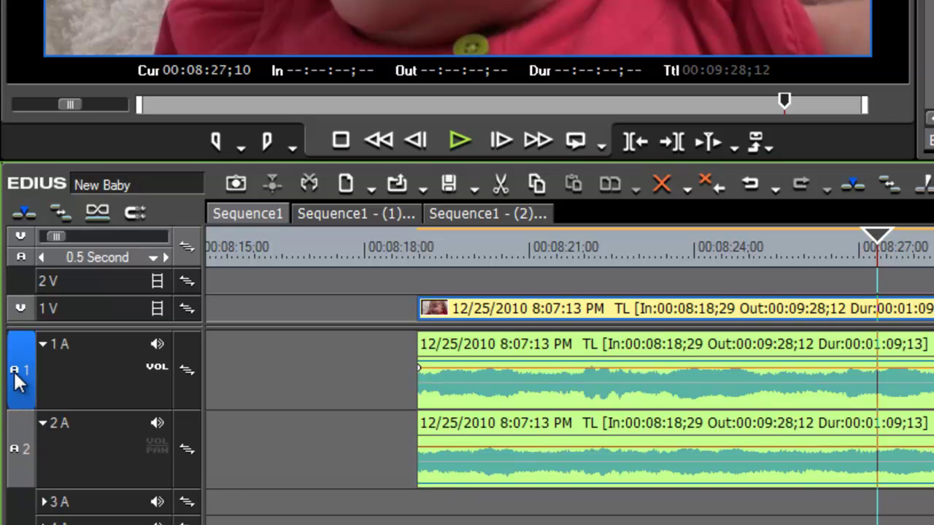
right_click(18, 392)
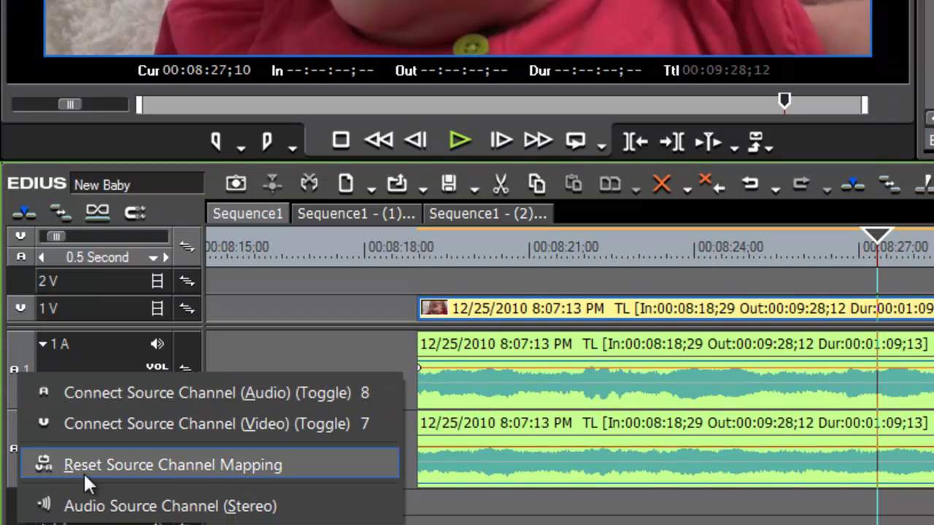
left_click(122, 507)
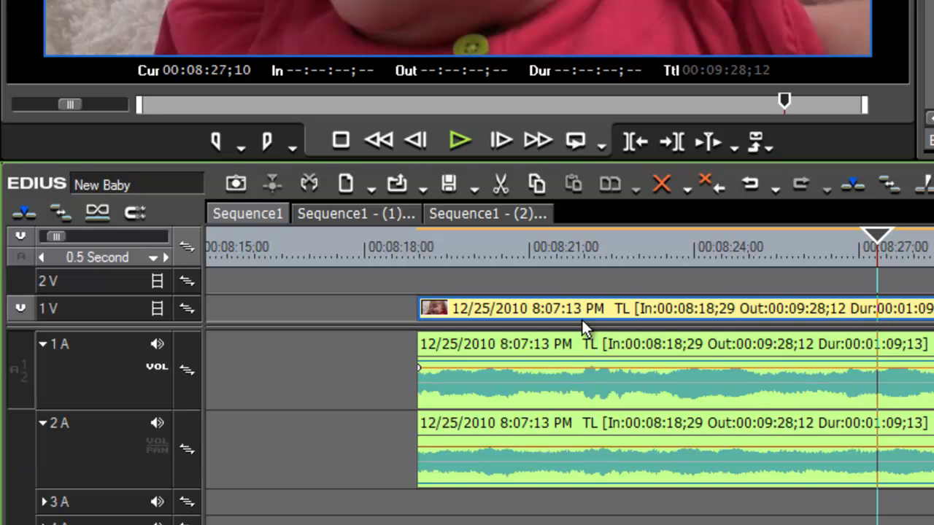
Replace the timeline clip with a video-only placement of the 12/25/2010 8:07 clip on 1V at about 00:08:19;20.
key("Delete")
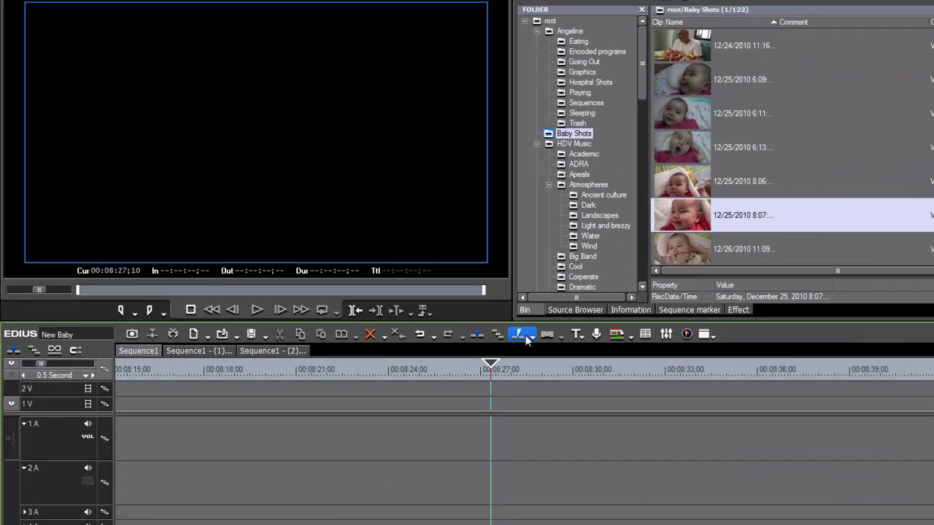
left_click_drag(664, 187, 247, 416)
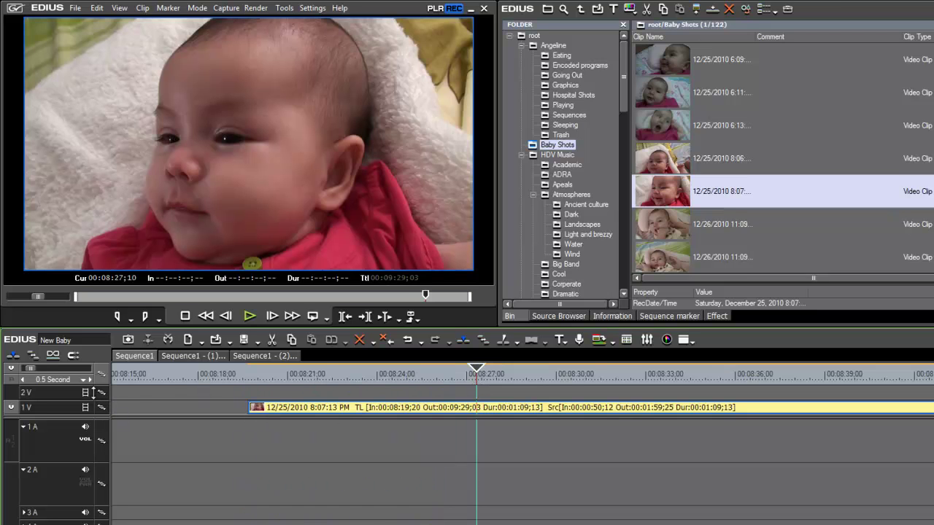
Reconnect the stereo audio source to track 1A and re-place the 12/25/2010 8:07 clip with sound at about 00:08:20;16.
left_click(12, 440)
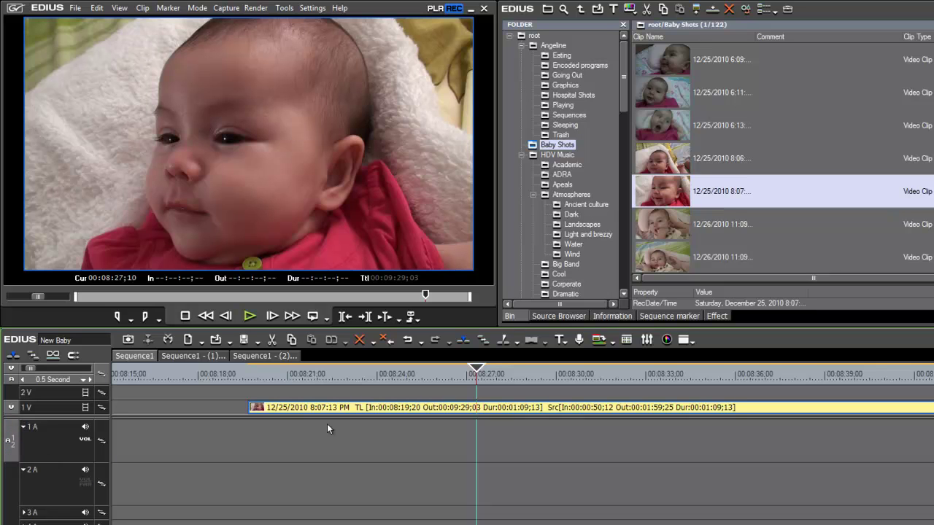
key("Delete")
left_click_drag(671, 187, 275, 411)
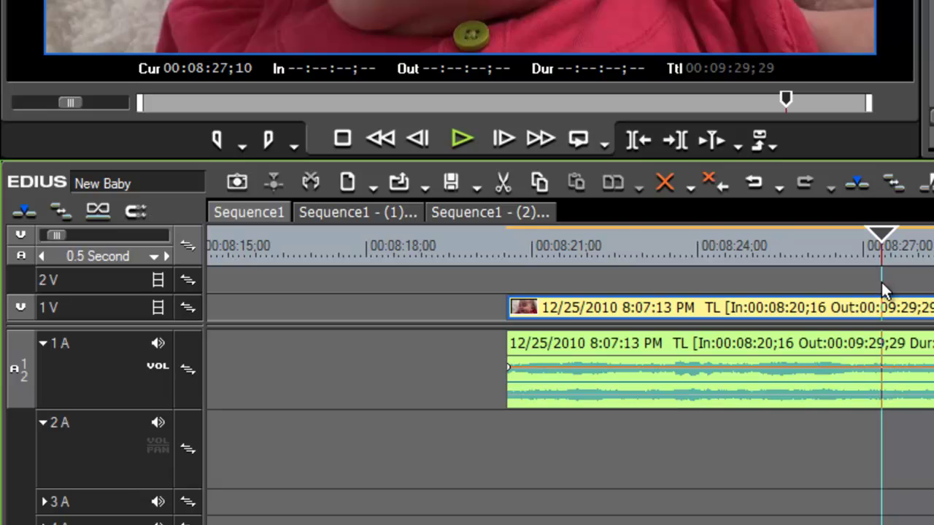
Move the playhead to 00:08:25;18 and delete the clip from the timeline.
left_click_drag(888, 231, 785, 292)
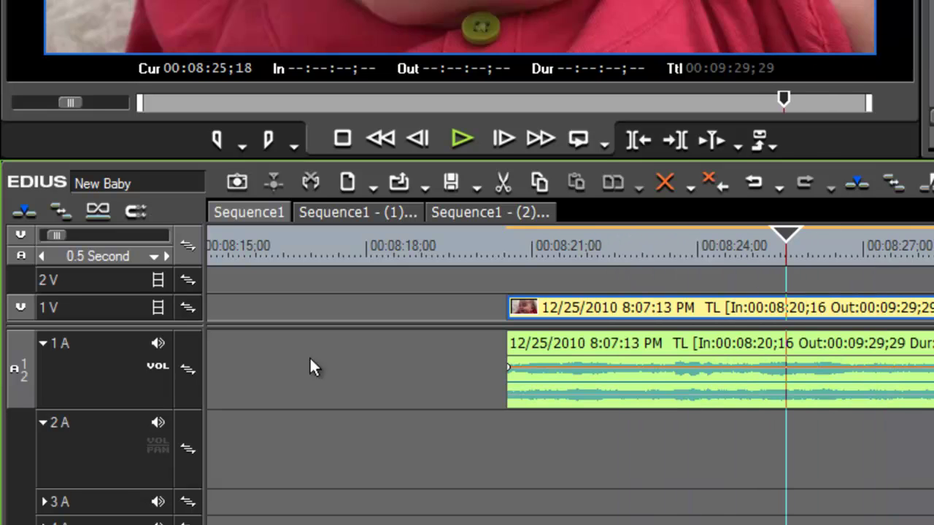
left_click(79, 359)
key("Delete")
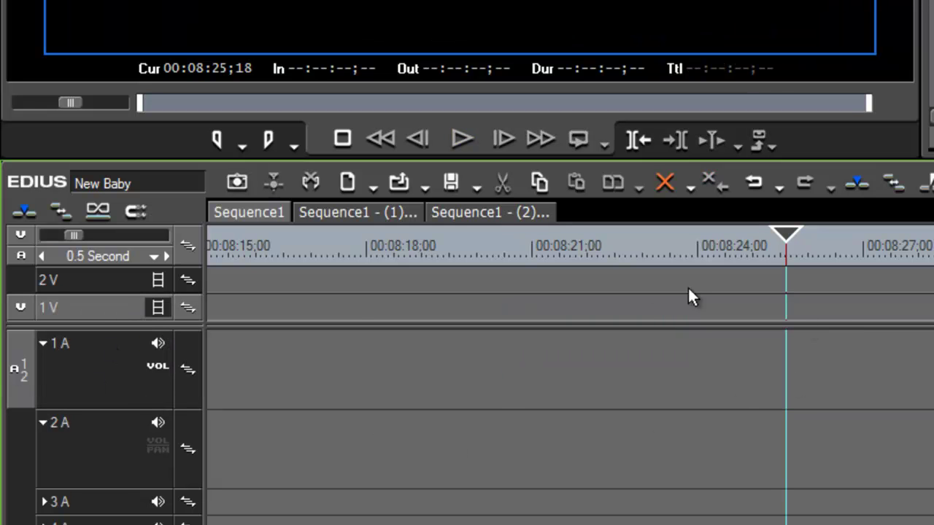
left_click(16, 374)
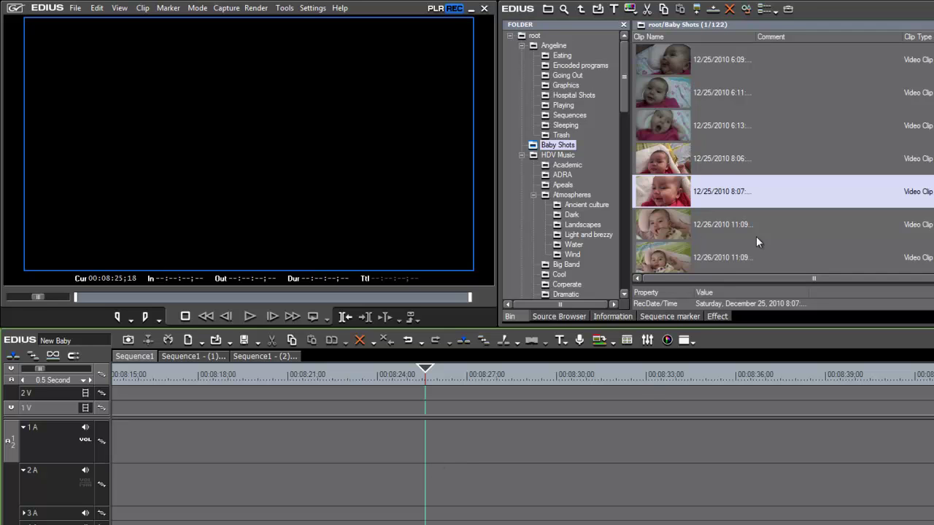
Load the 12/28/2010 3:06 clip into the player and set its In point at 00:00:13;05.
scroll(730, 146, "down", 2)
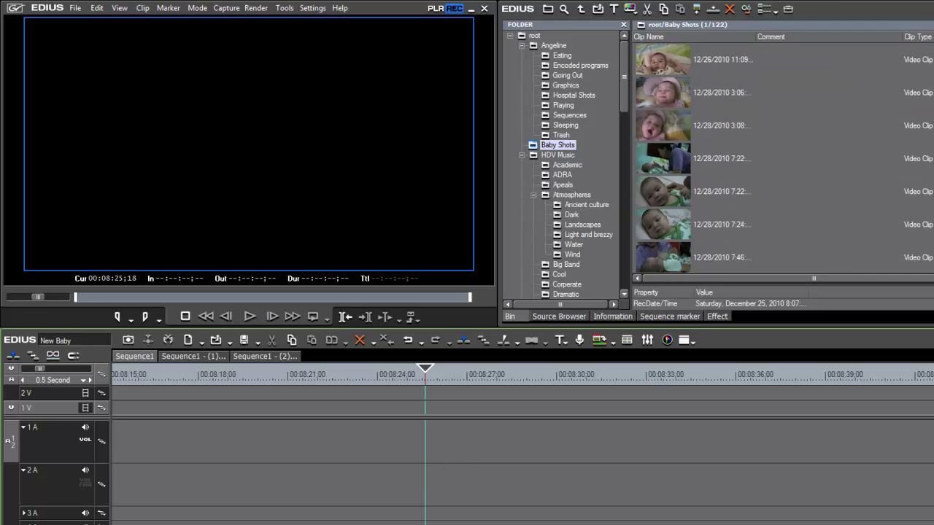
double_click(677, 94)
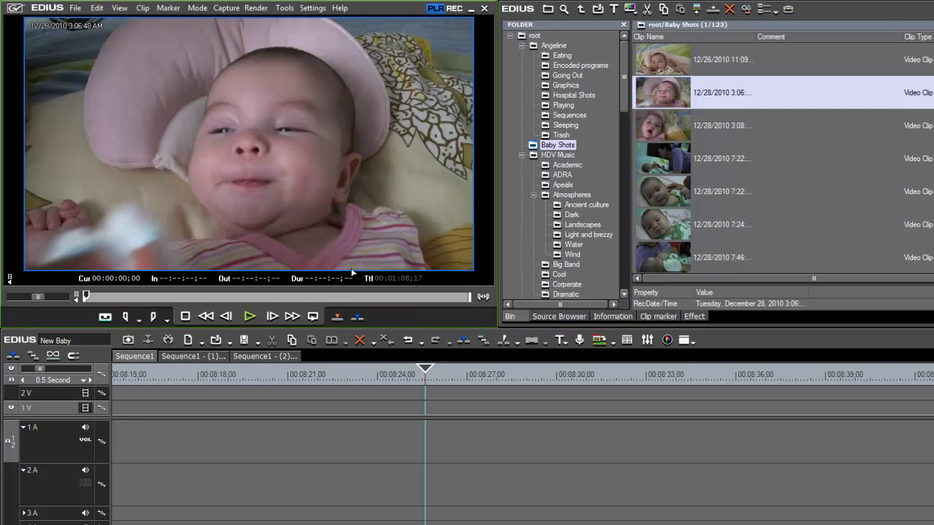
left_click_drag(107, 294, 159, 299)
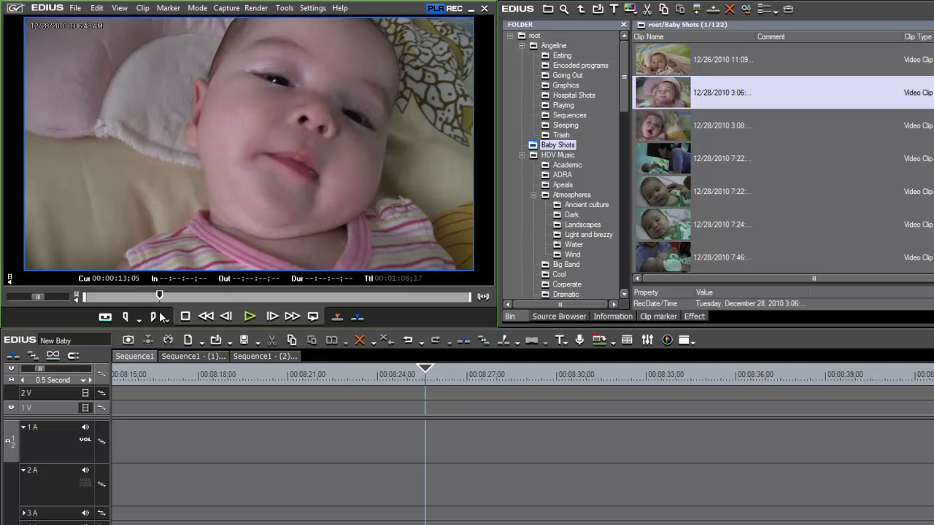
left_click(131, 320)
Set the clip's Out point at 00:00:45;16 and send the marked range to the timeline at the playhead.
left_click(295, 315)
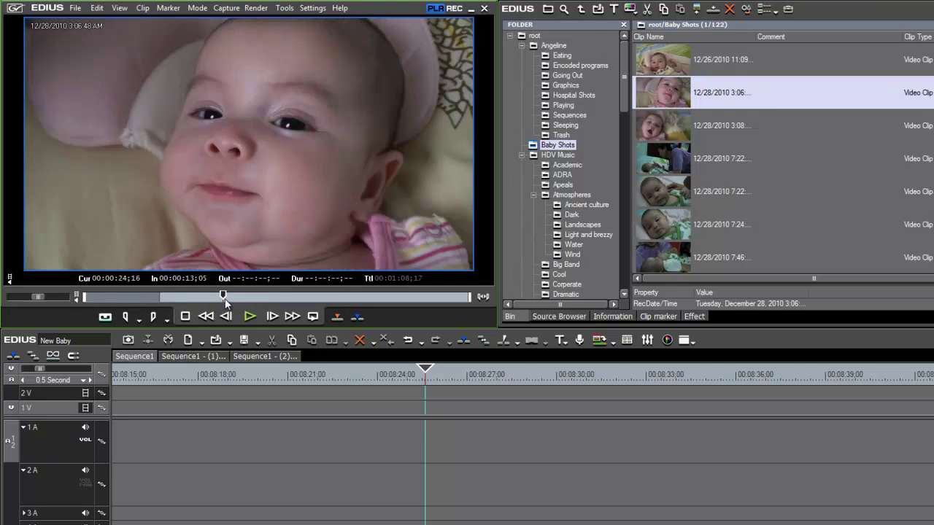
left_click_drag(297, 308, 339, 314)
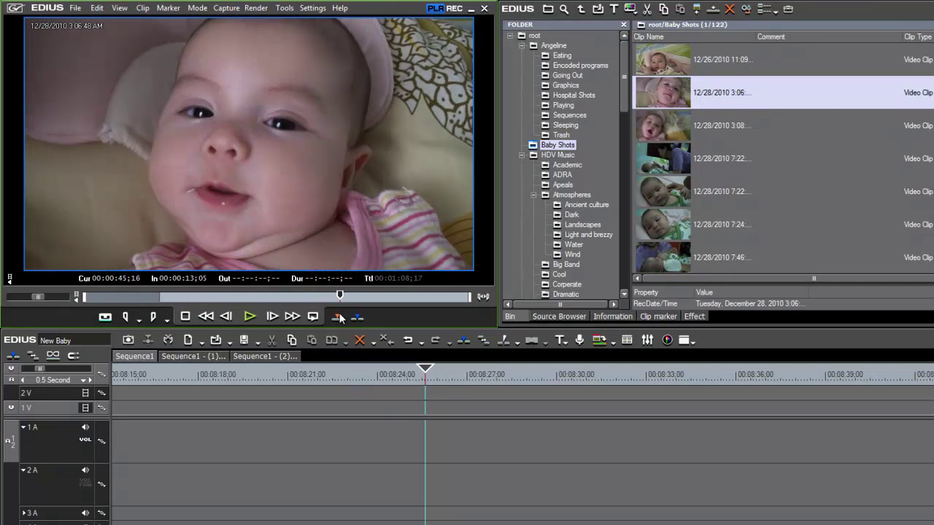
left_click(154, 318)
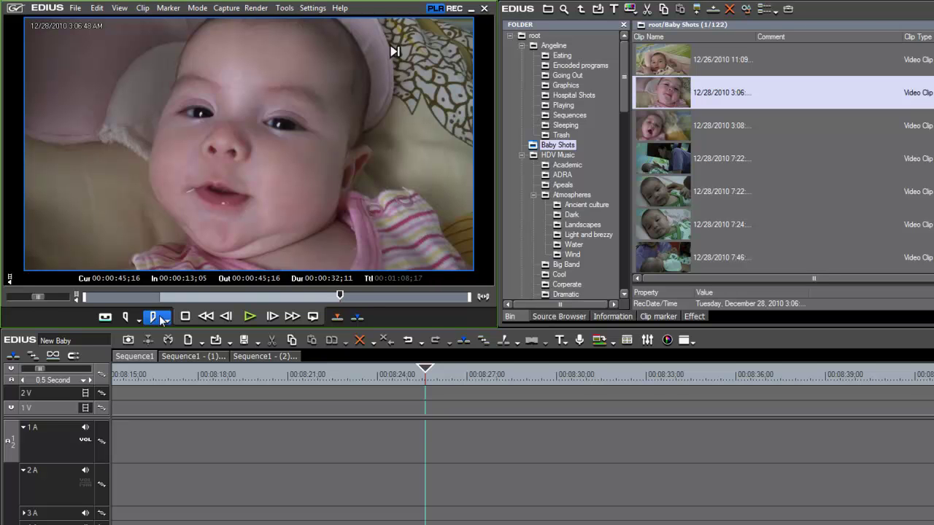
left_click(336, 315)
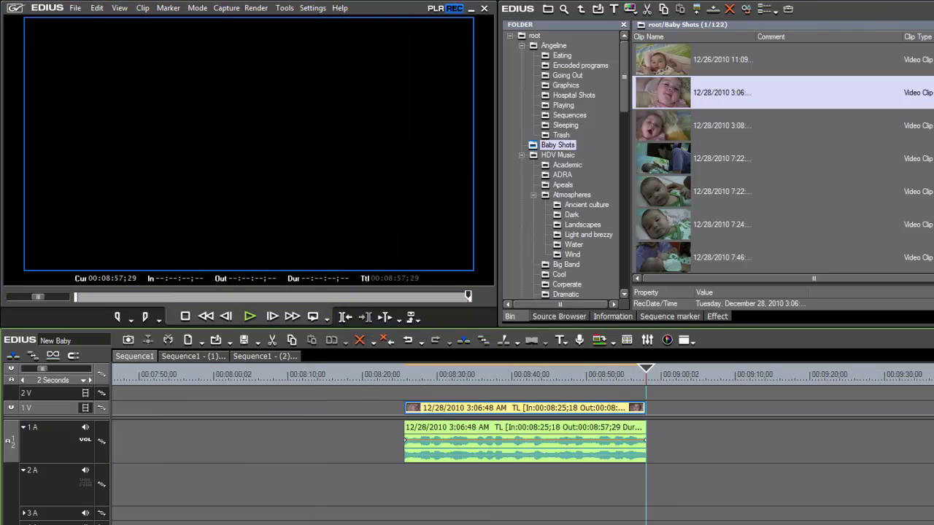
Mark a short range of the 12/28/2010 7:24 clip from In point 00:00:04;00 and place it directly after the first timeline clip.
left_click(664, 224)
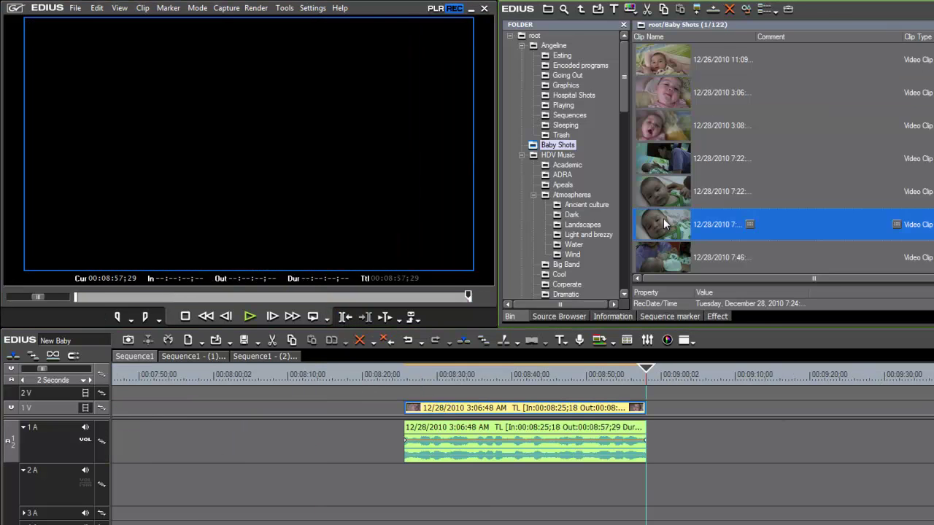
double_click(664, 224)
left_click_drag(121, 298, 166, 298)
left_click(126, 316)
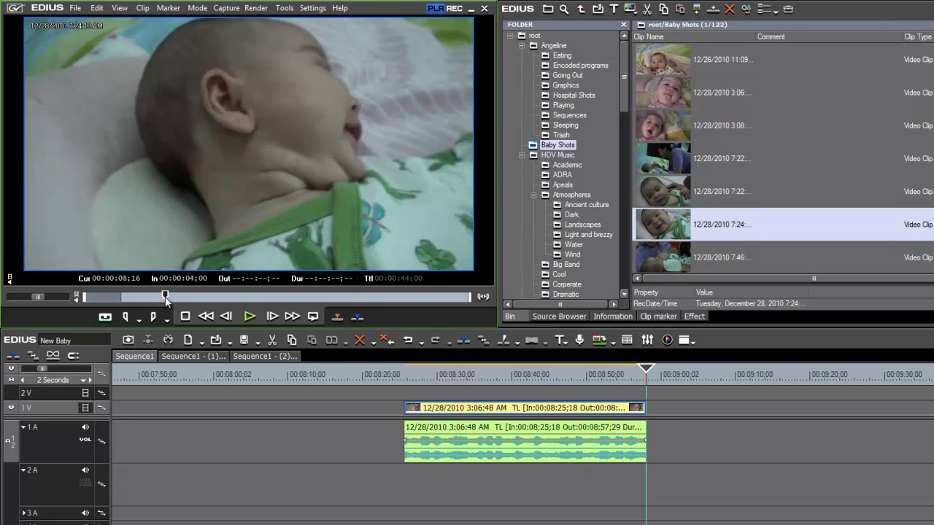
left_click(153, 317)
left_click_drag(233, 204, 649, 431)
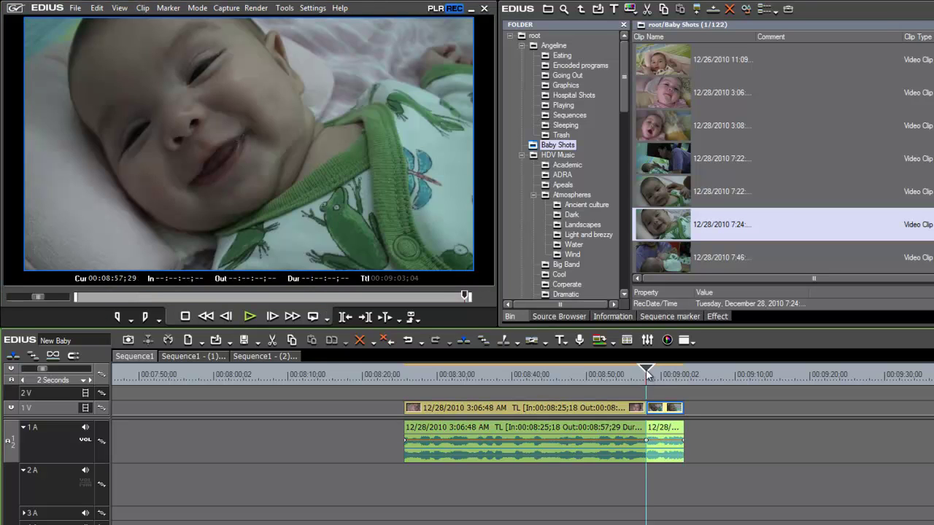
Delete both clips from the timeline and move the playhead to 00:08:00;04.
left_click(656, 374)
left_click_drag(655, 374, 646, 374)
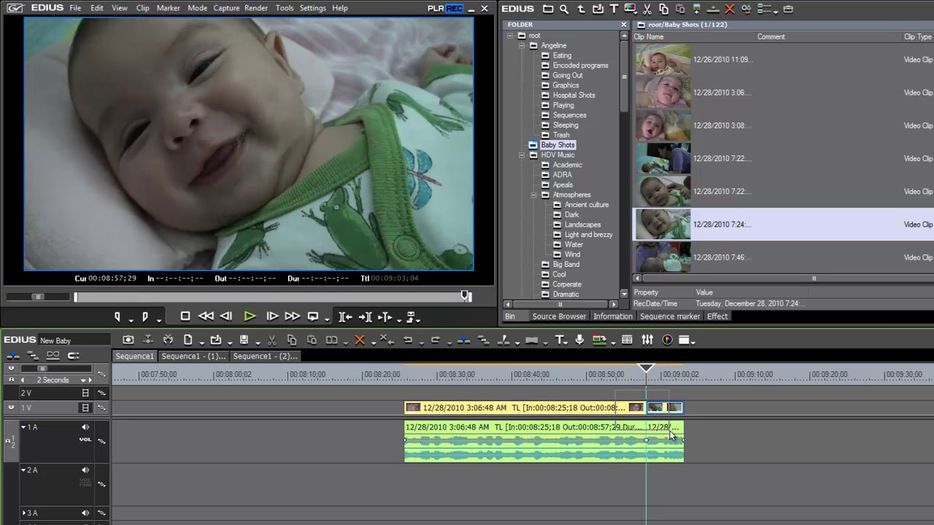
key("Delete")
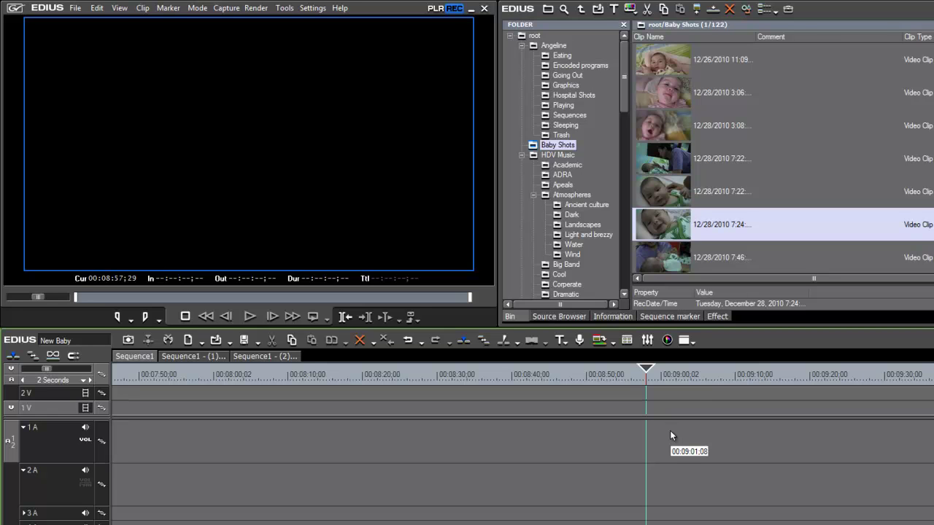
left_click(219, 416)
left_click(214, 413)
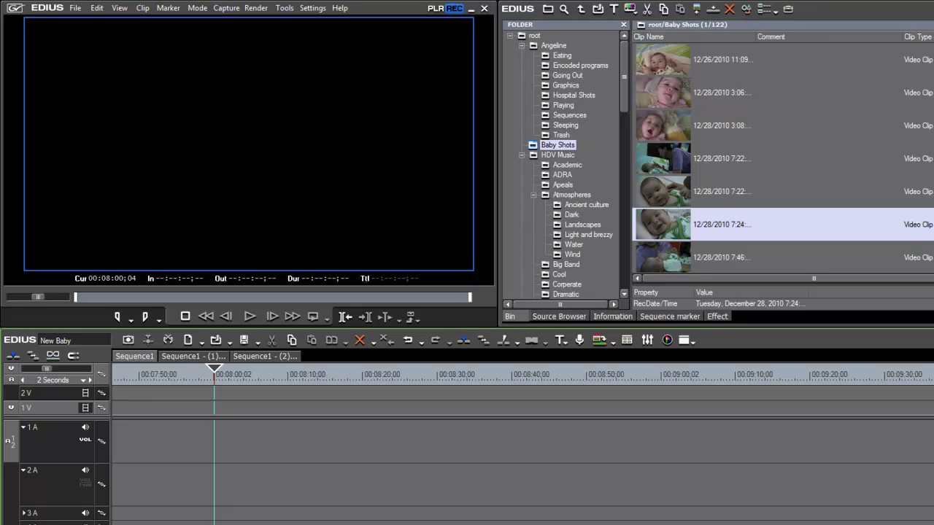
Place all clips of the Baby Shots folder on track 1V from about 00:08:16;09 and undo the placement.
scroll(781, 157, "up", 2)
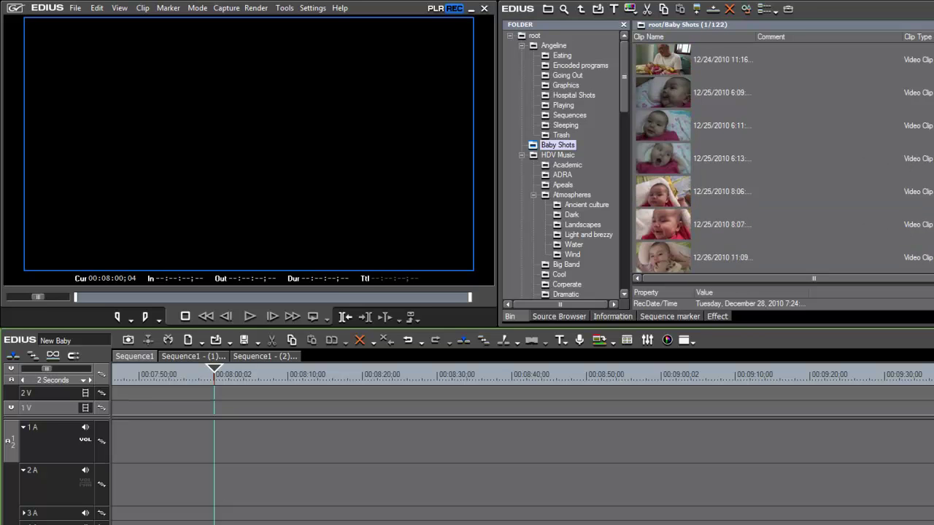
left_click(678, 63)
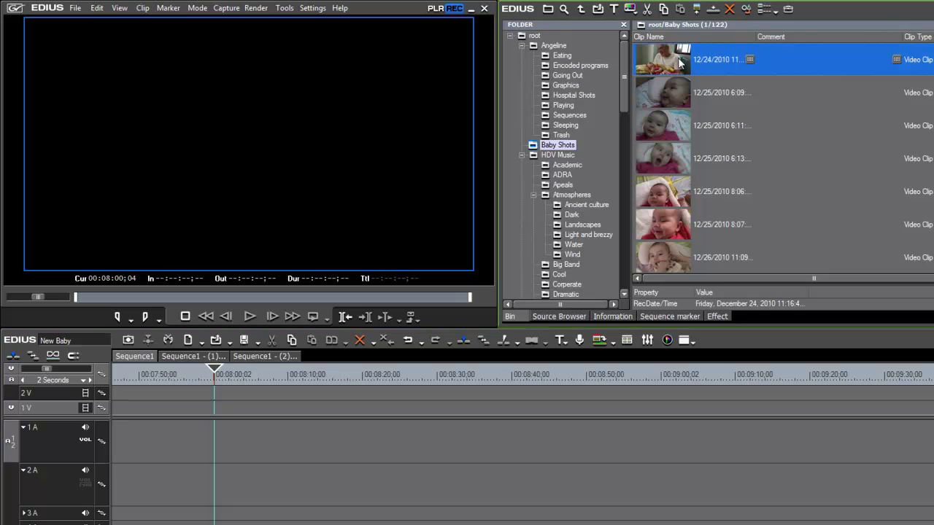
key("ctrl+a")
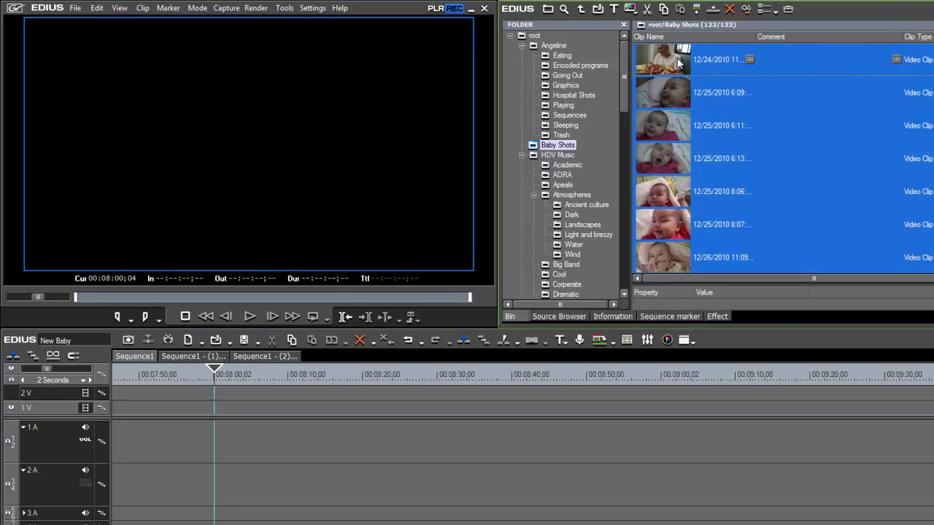
left_click_drag(401, 415, 340, 427)
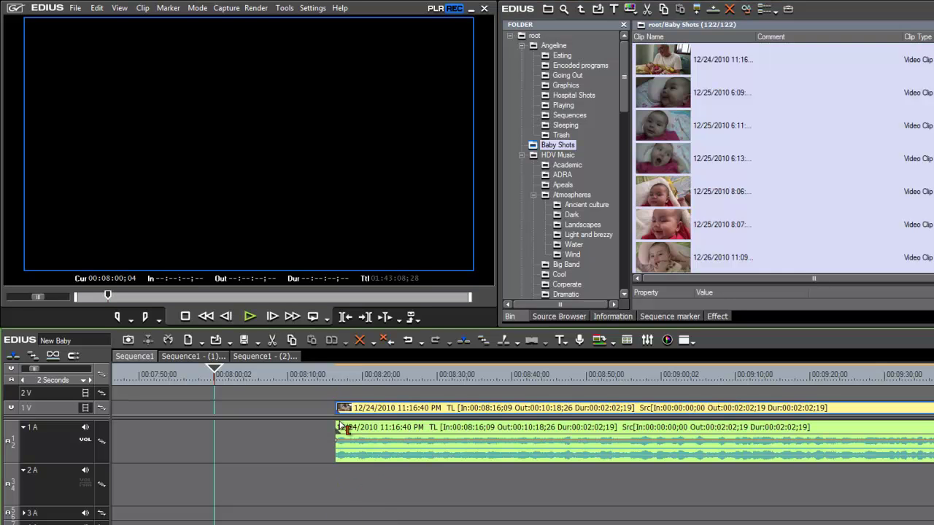
key("ctrl+z")
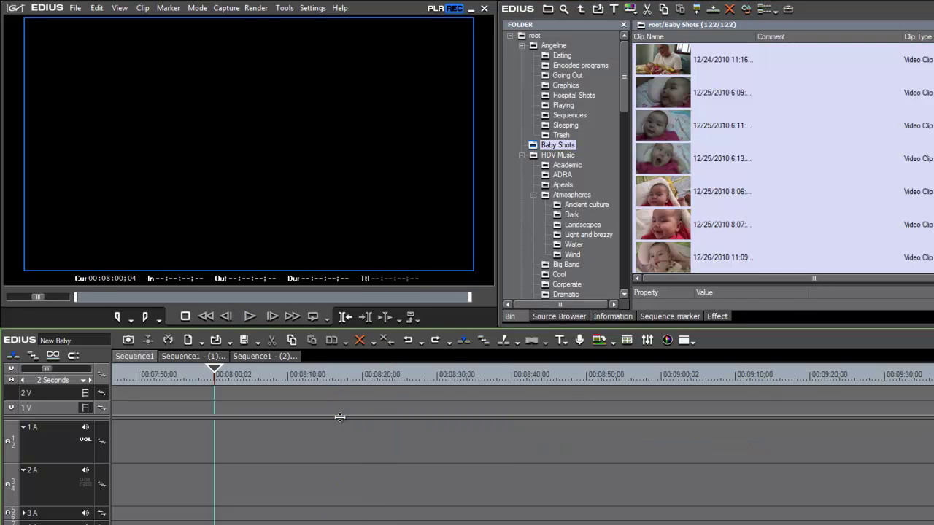
Select the 12/25/2010 6:11 clip and look through the clip list of the Baby Shots folder.
left_click(768, 139)
scroll(781, 157, "down", 5)
scroll(781, 157, "down", 5)
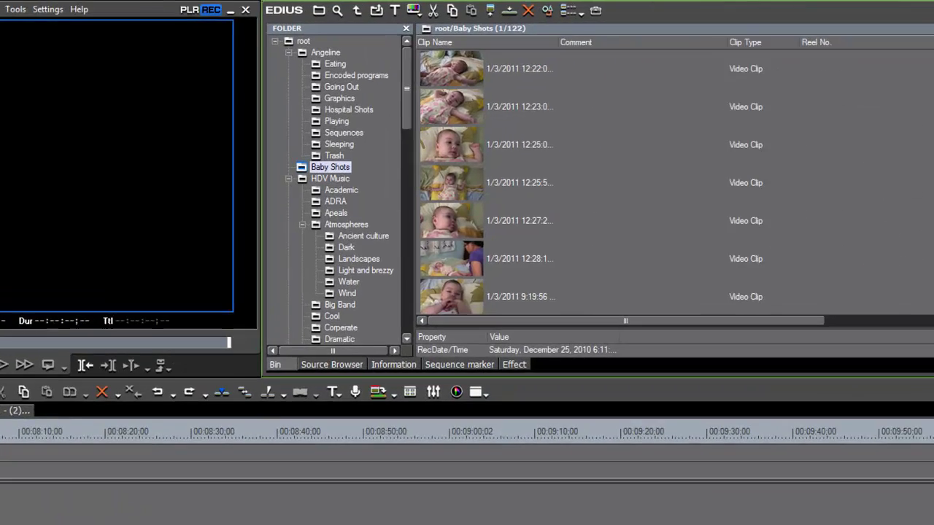
scroll(780, 157, "up", 15)
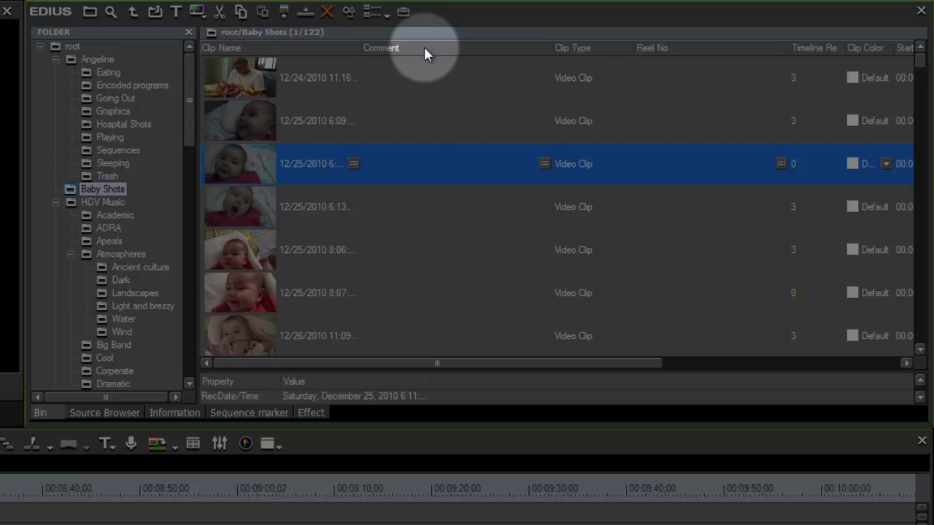
Show the RecDate/Time column in the bin's clip list and place it directly after Clip Name.
right_click(424, 46)
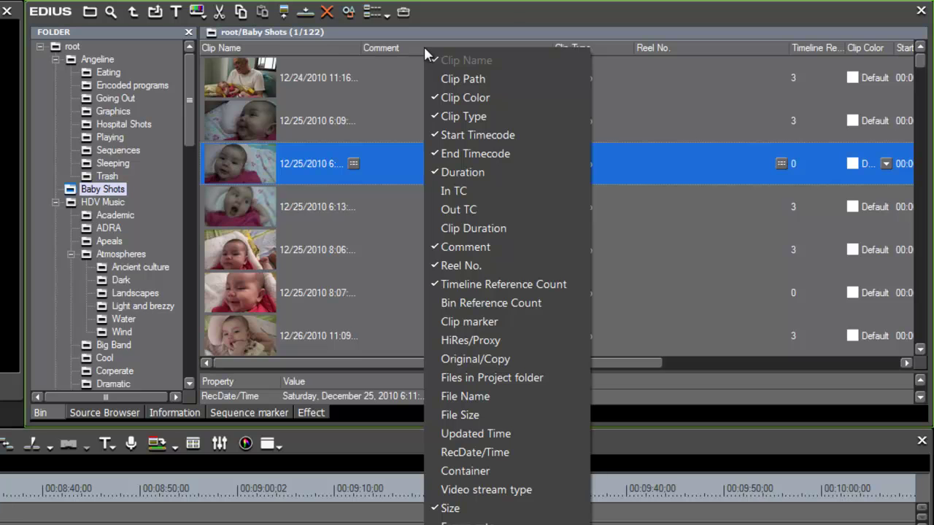
left_click(488, 450)
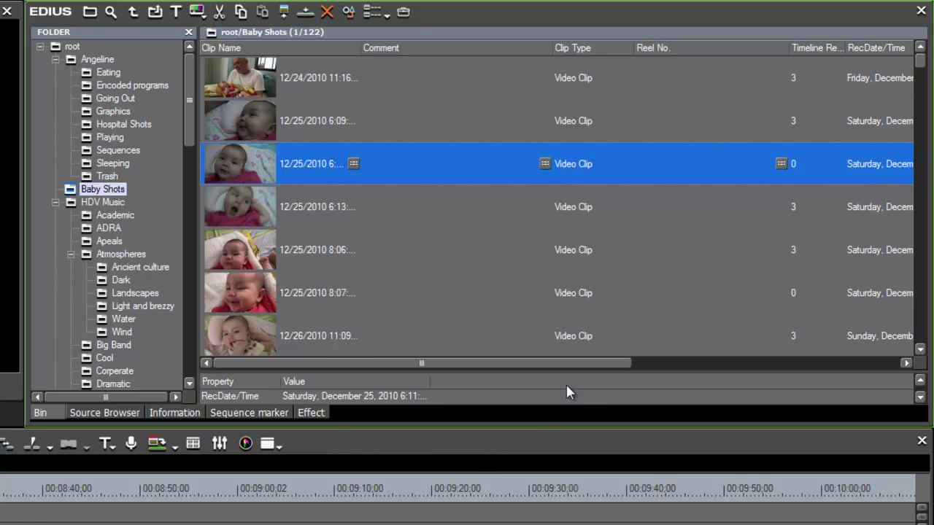
left_click_drag(542, 364, 618, 363)
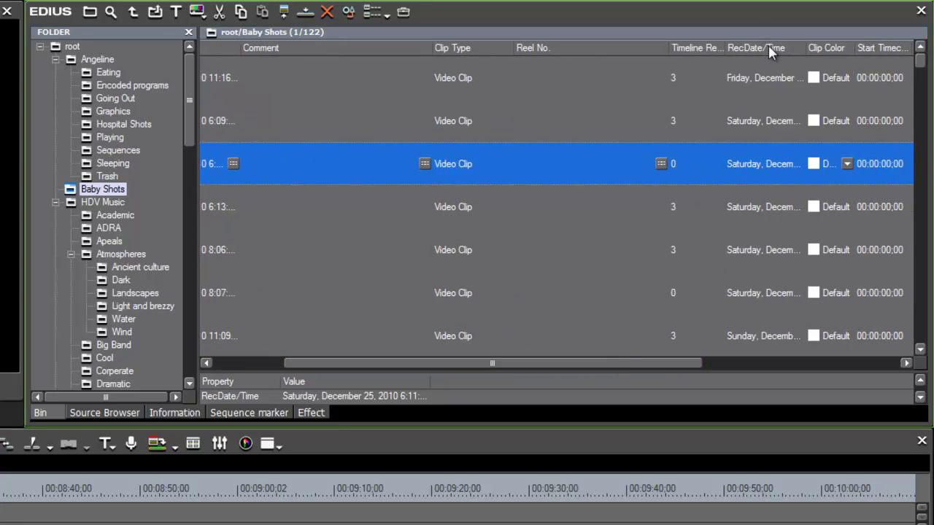
left_click_drag(762, 45, 280, 57)
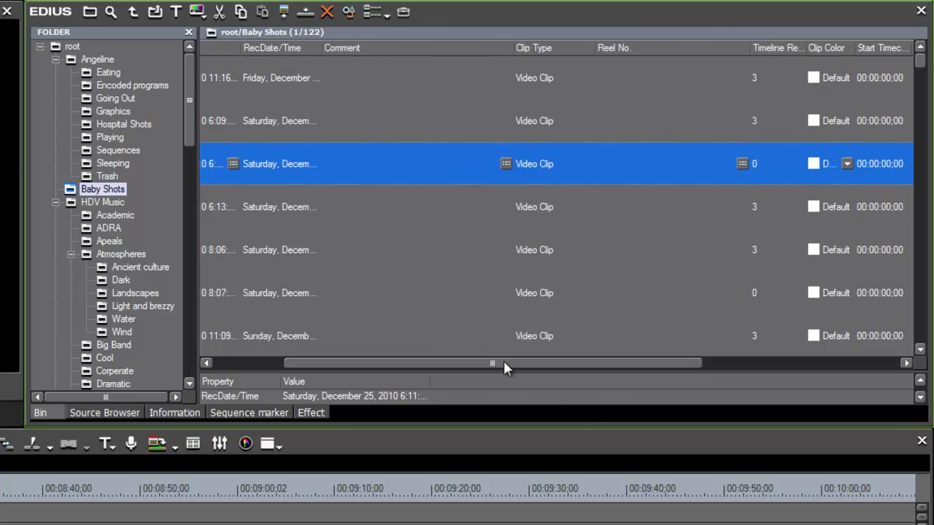
Widen the RecDate/Time column until the full date and time fit and sort the clips by it, oldest first.
left_click_drag(504, 365, 433, 363)
left_click_drag(434, 47, 547, 50)
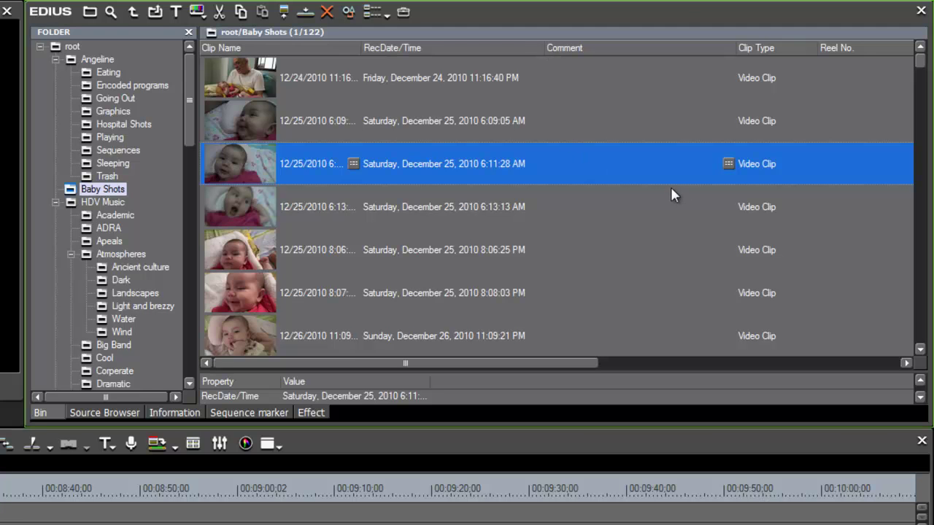
left_click(408, 48)
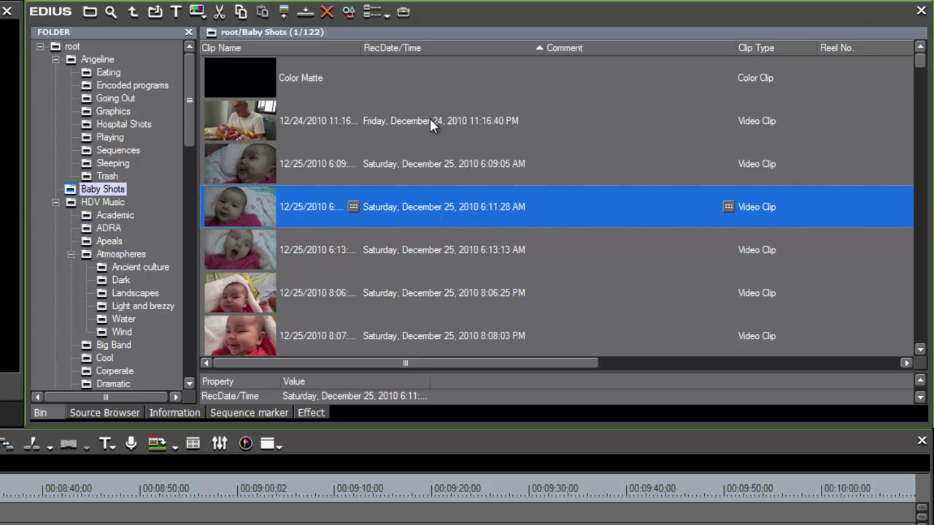
Select all video clips from 12/24/2010 11:16 to 1/20/2011 4:12 and place them on track 1V from 00:08:07;09.
left_click(232, 121)
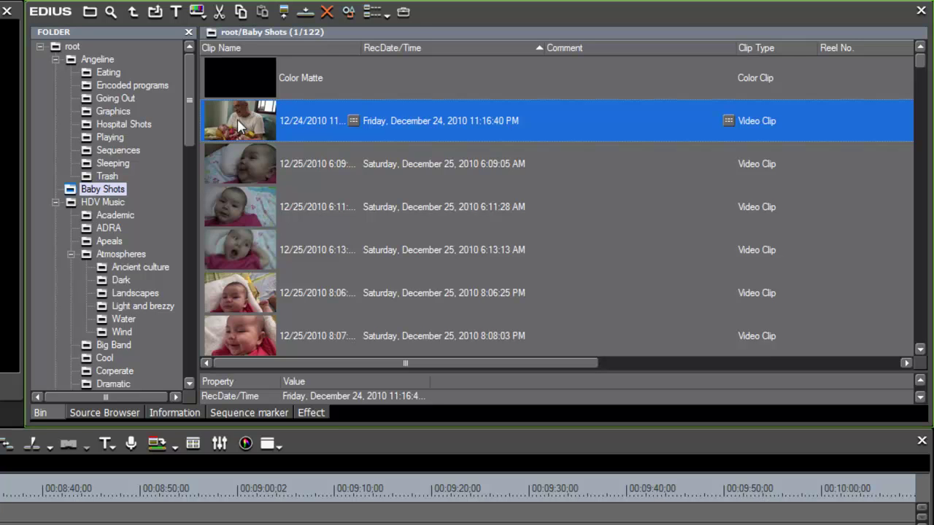
left_click_drag(919, 62, 924, 334)
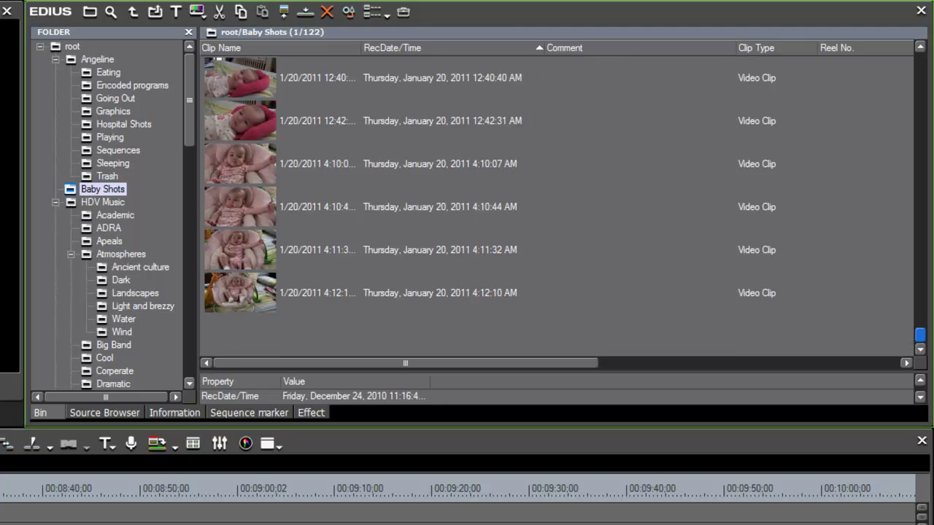
left_click(246, 292, "shift")
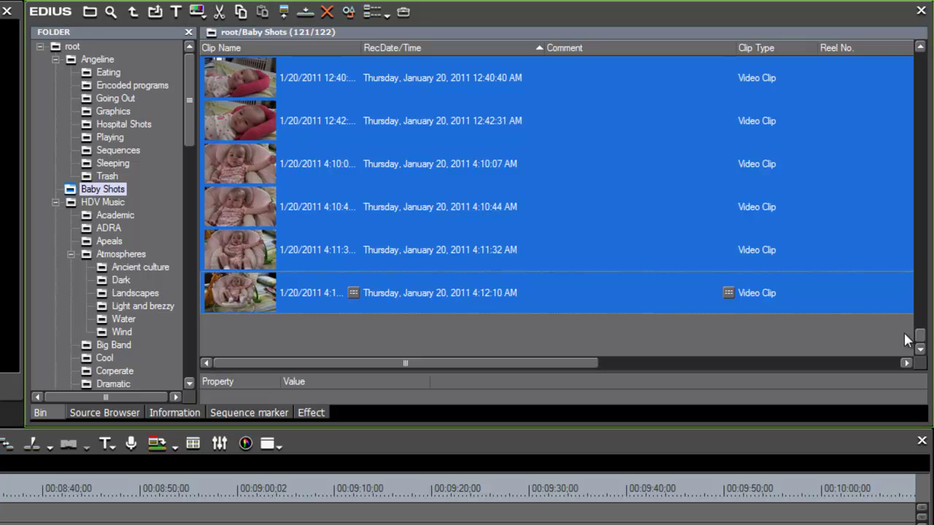
left_click_drag(921, 334, 918, 92)
left_click_drag(252, 124, 220, 188)
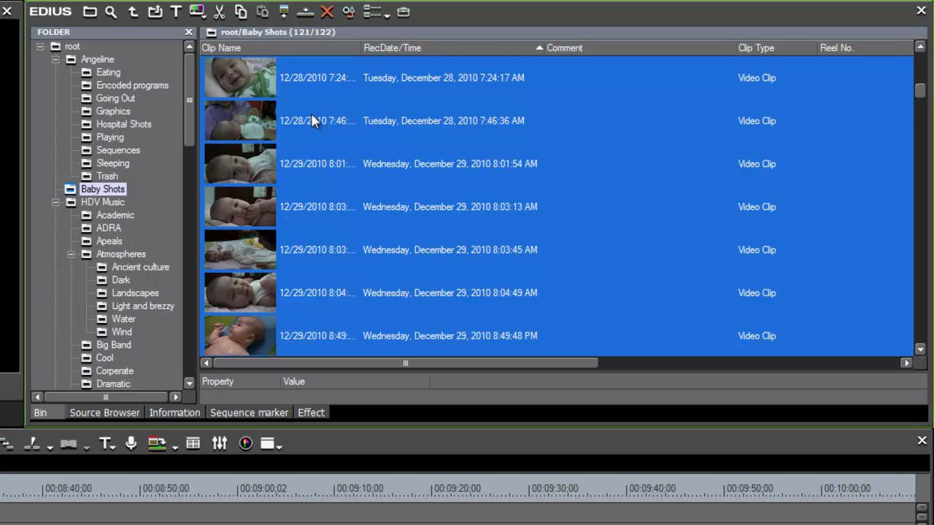
left_click_drag(465, 134, 326, 360)
left_click_drag(410, 320, 226, 337)
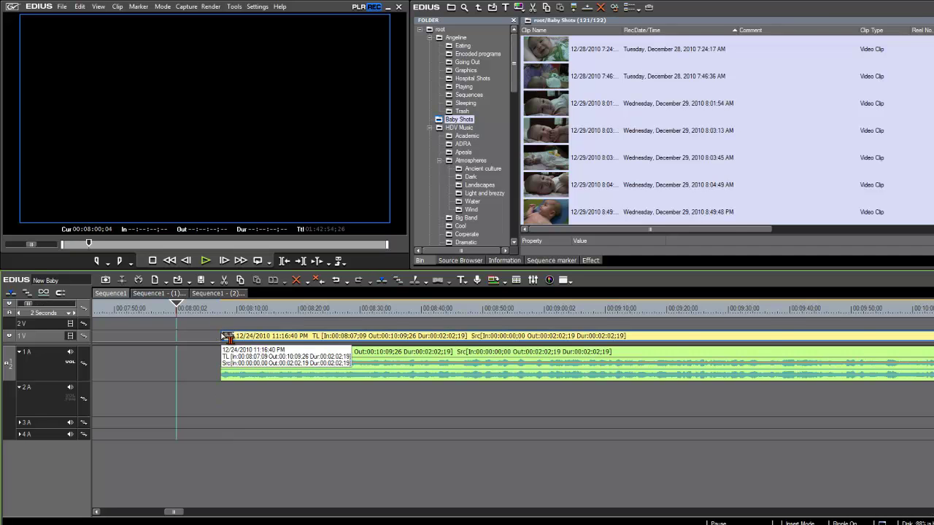
Deselect the placed clips and move the playhead to the start of the first clip at 00:08:07;09.
scroll(223, 337, "down", 4)
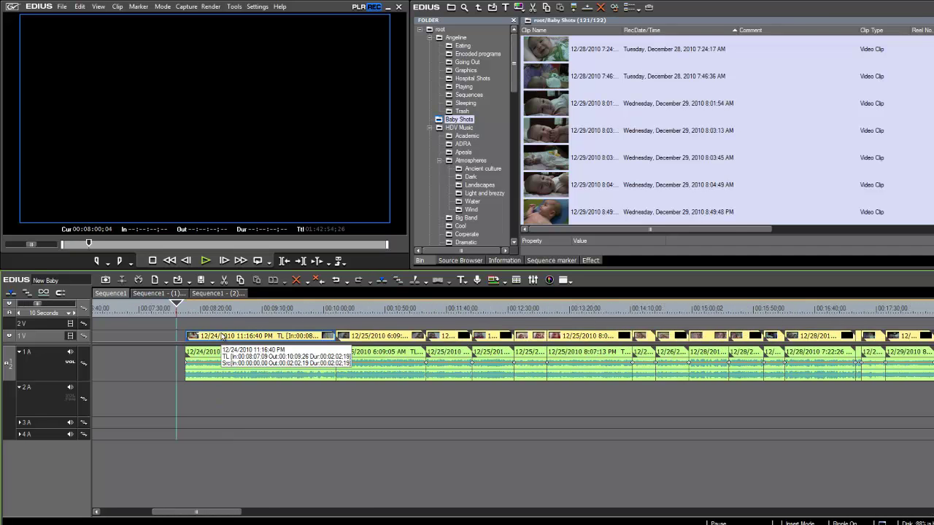
scroll(223, 337, "down", 2)
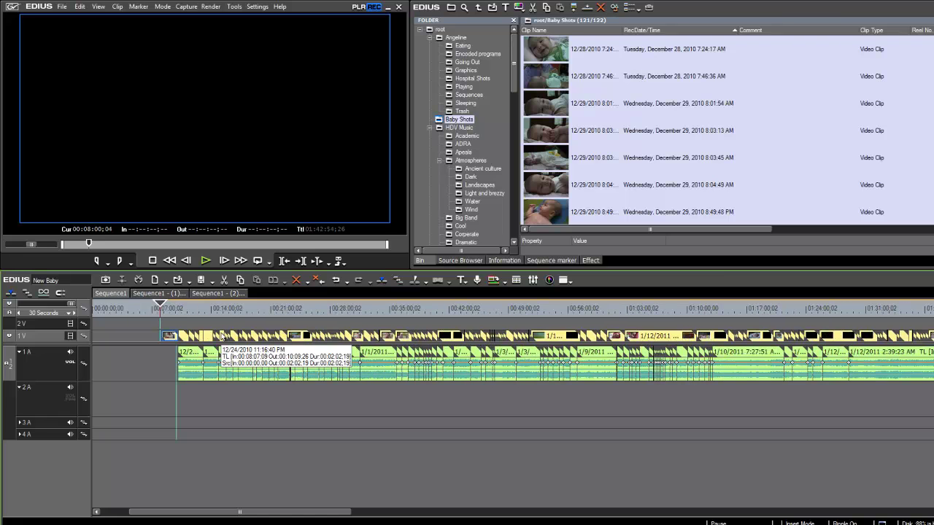
key("ctrl+0")
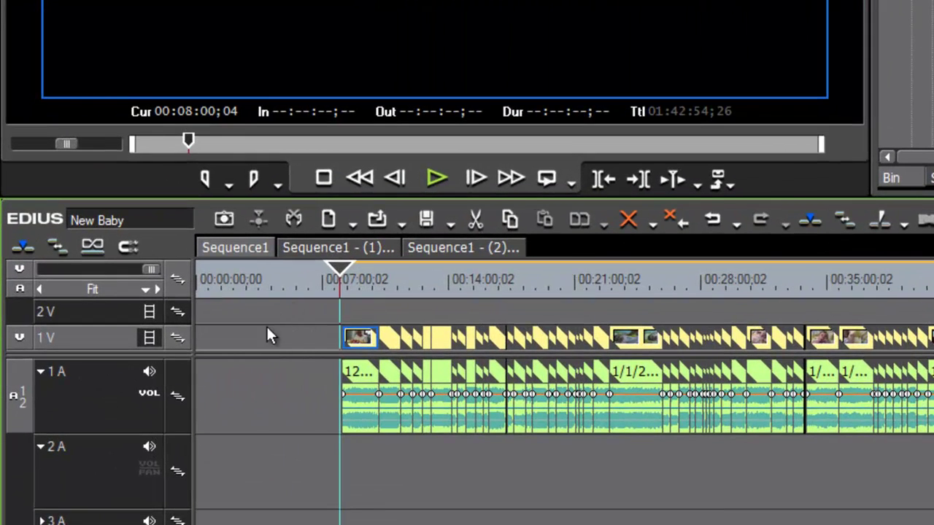
left_click(325, 341)
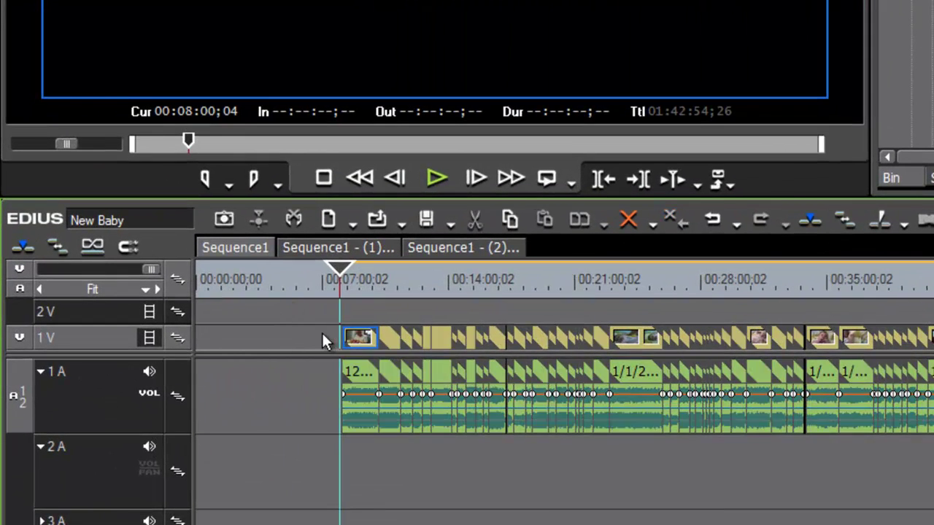
left_click_drag(340, 267, 308, 271)
key("s")
scroll(449, 375, "up", 1)
scroll(449, 380, "up", 2)
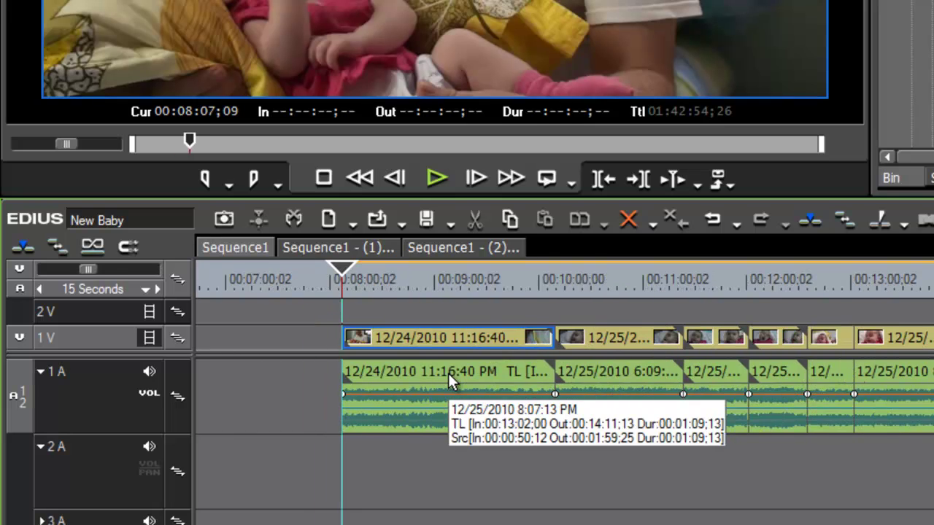
scroll(448, 373, "up", 1)
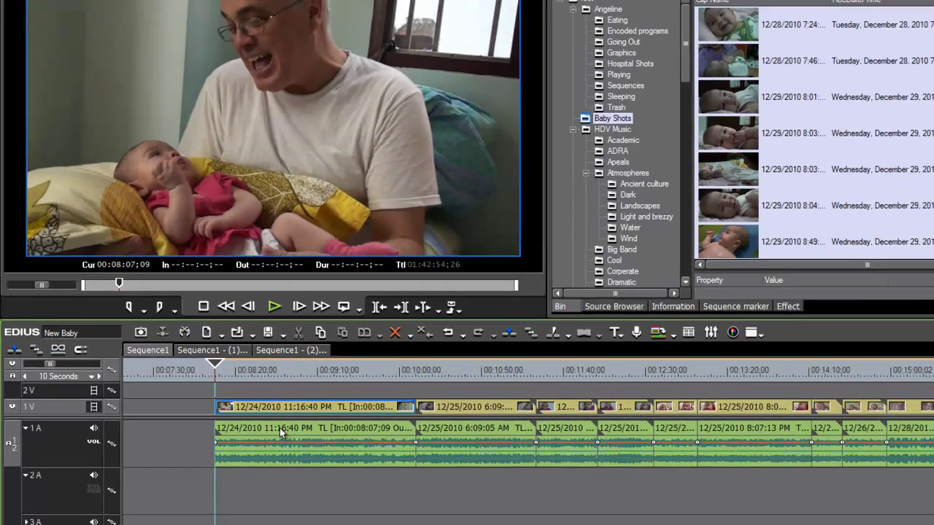
Play the first clip up to 00:08:10;21 and trim its In point to that position.
key("space")
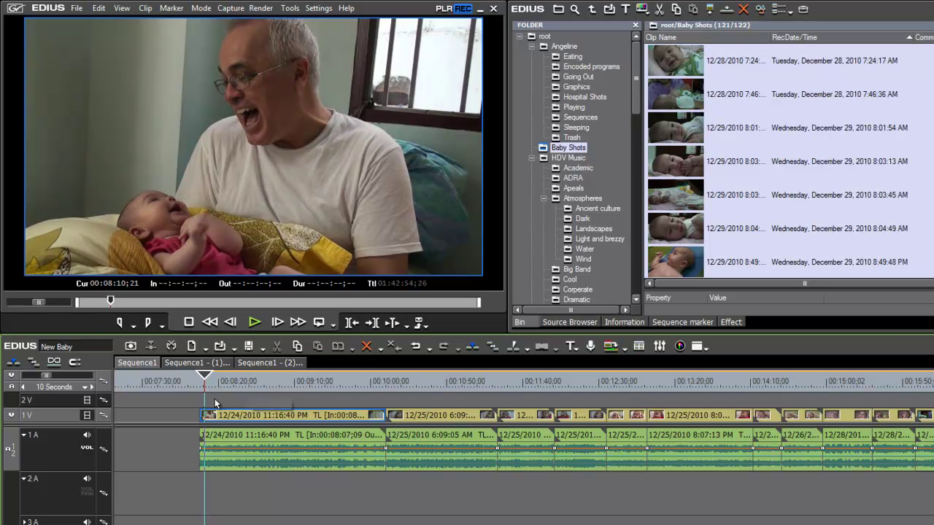
scroll(220, 399, "up", 1)
scroll(220, 402, "up", 1)
mouse_move(182, 415)
left_mouse_down()
mouse_move(221, 417)
mouse_move(191, 416)
left_mouse_up()
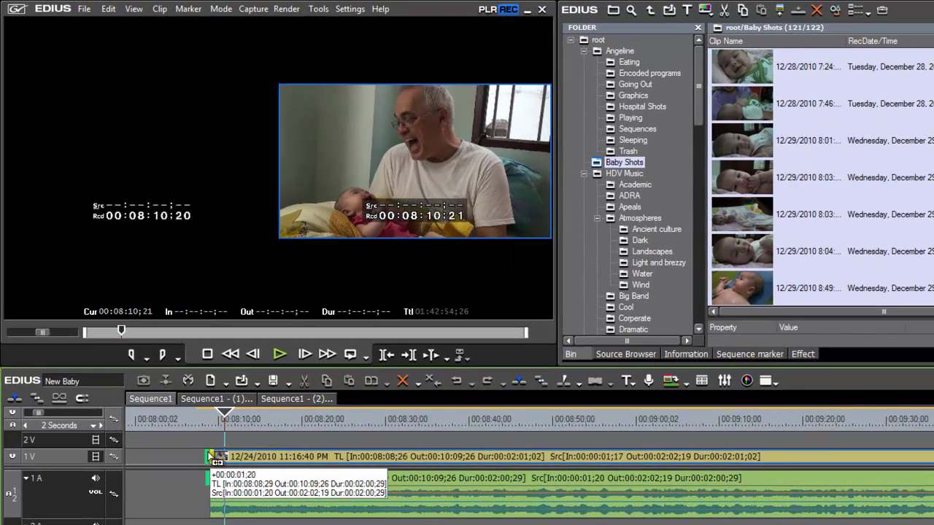
left_click_drag(211, 457, 228, 458)
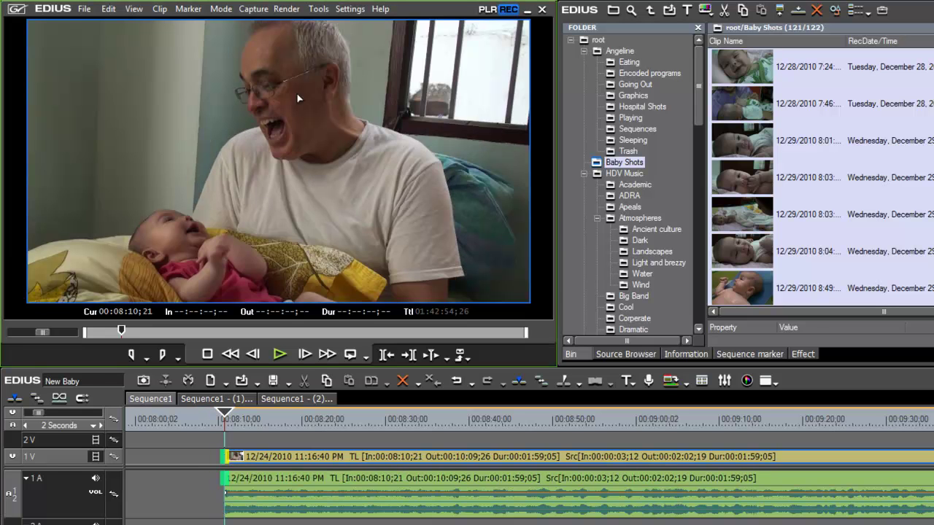
Check the Single Mode and Dual Mode monitor options and preview the first clip's trimmed In edge.
left_click(133, 9)
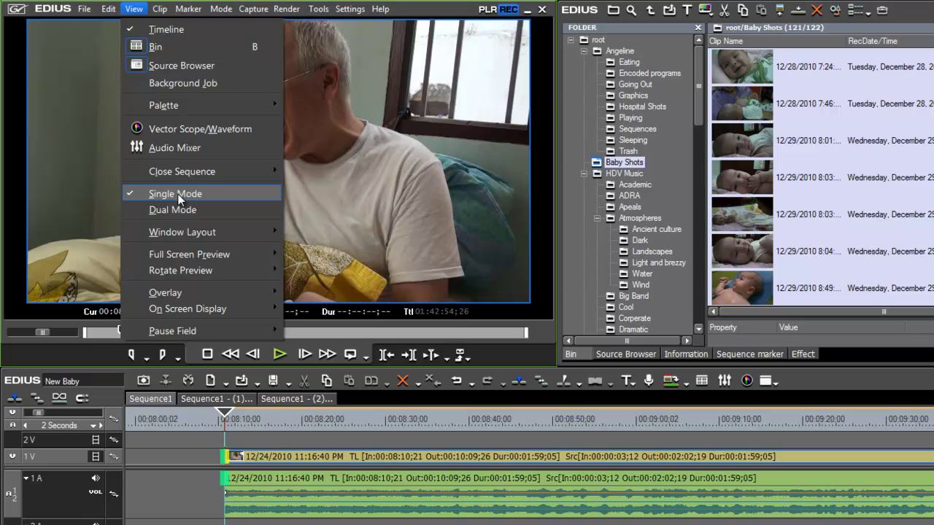
left_click(408, 152)
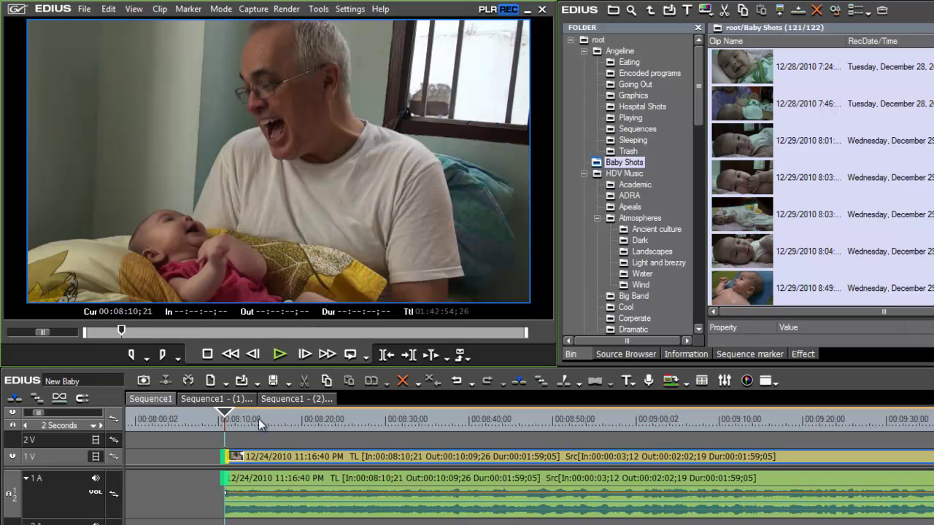
left_click(233, 458)
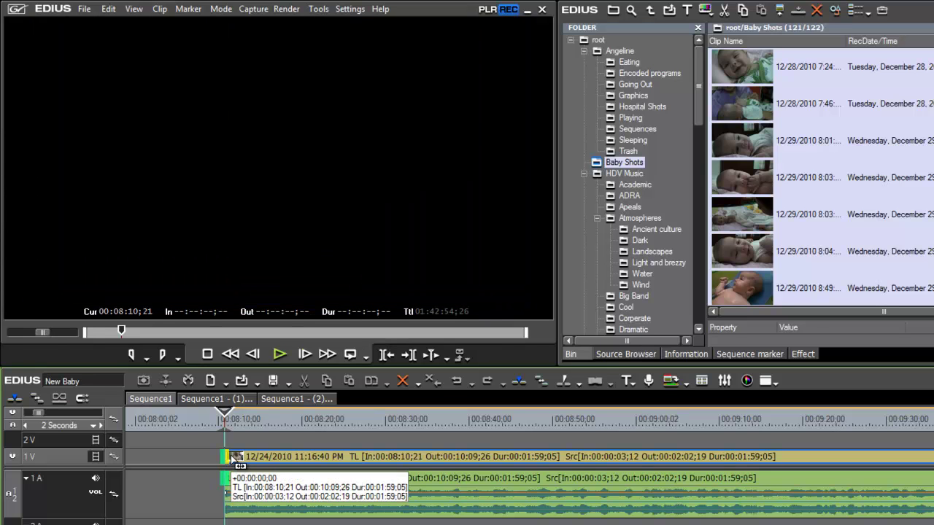
mouse_move(234, 458)
left_mouse_down()
mouse_move(274, 458)
mouse_move(232, 457)
left_mouse_up()
Scrub through the first clip to 00:08:48;01 and return the playhead to the clip's start.
left_click_drag(229, 425, 526, 472)
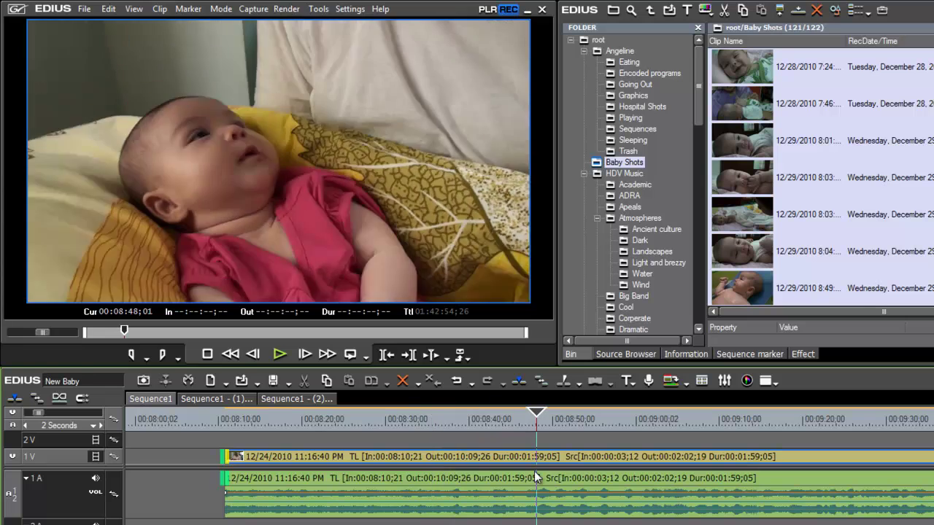
key("a")
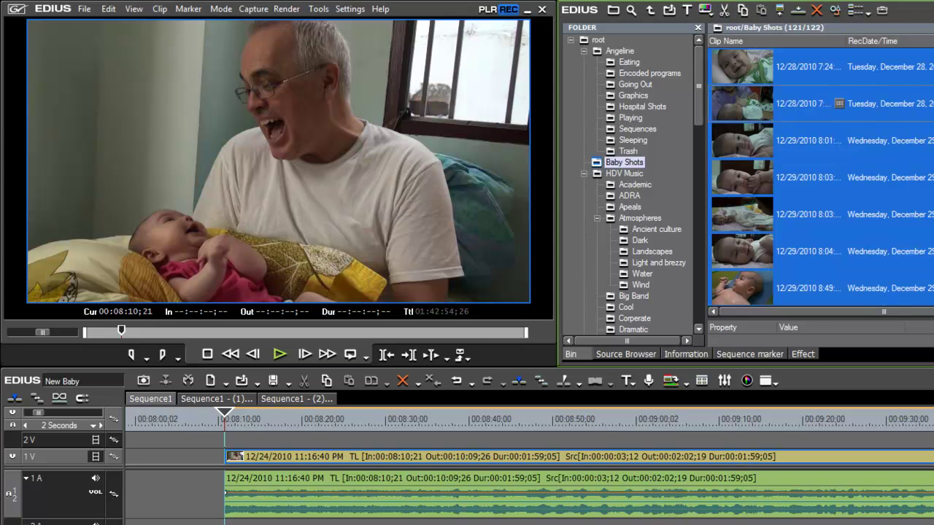
Create a black Color Matte clip with 1 color in the Baby Shots folder.
left_click(876, 67)
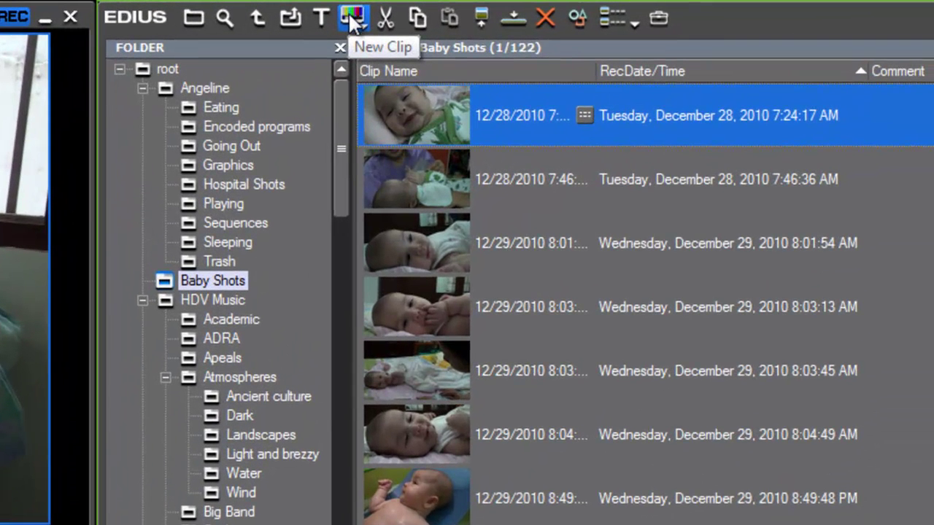
left_click(353, 17)
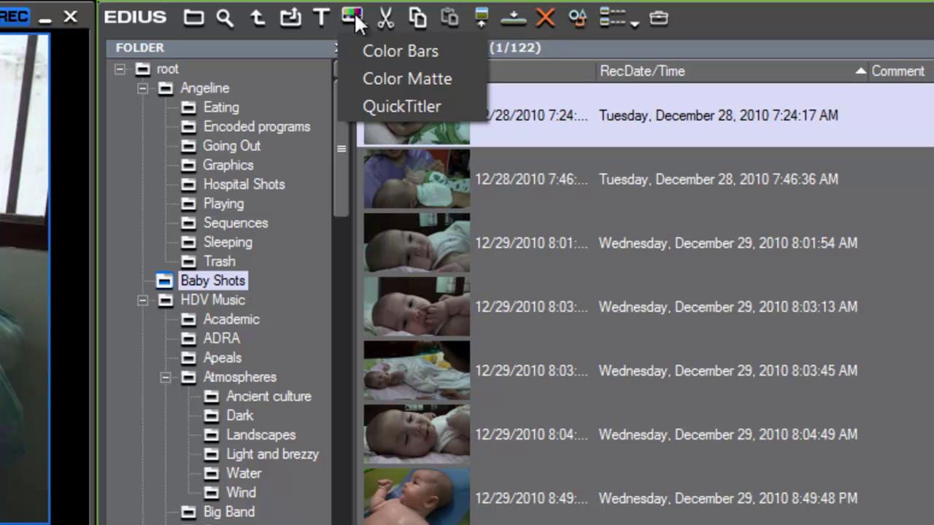
left_click(428, 86)
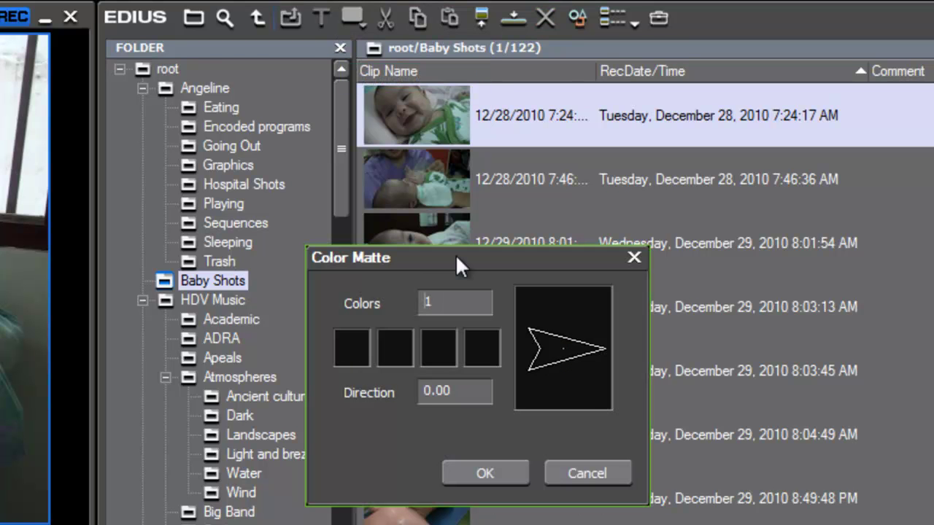
left_click(488, 471)
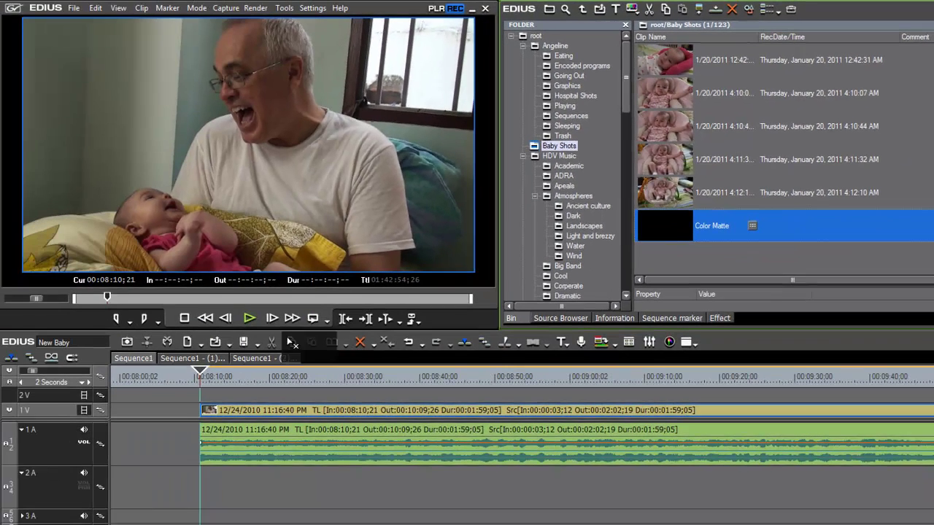
Place the Color Matte on track 1V from 00:08:05;21 and move it directly against the start of the first video clip.
left_click(183, 409)
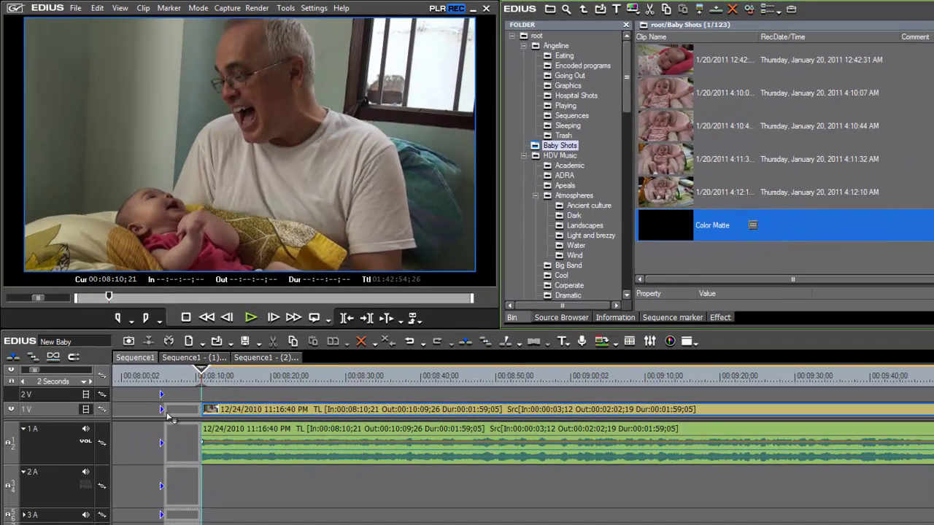
left_click_drag(162, 416, 164, 415)
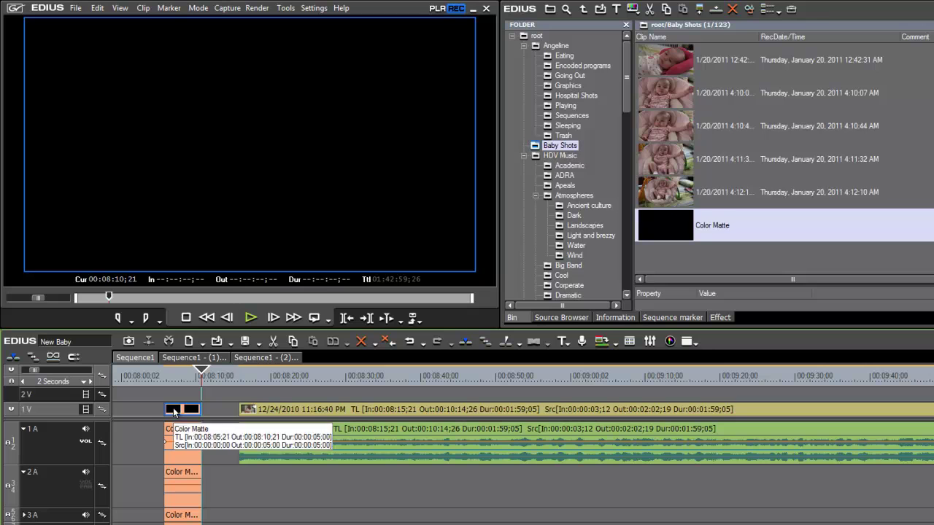
left_click_drag(206, 377, 149, 377)
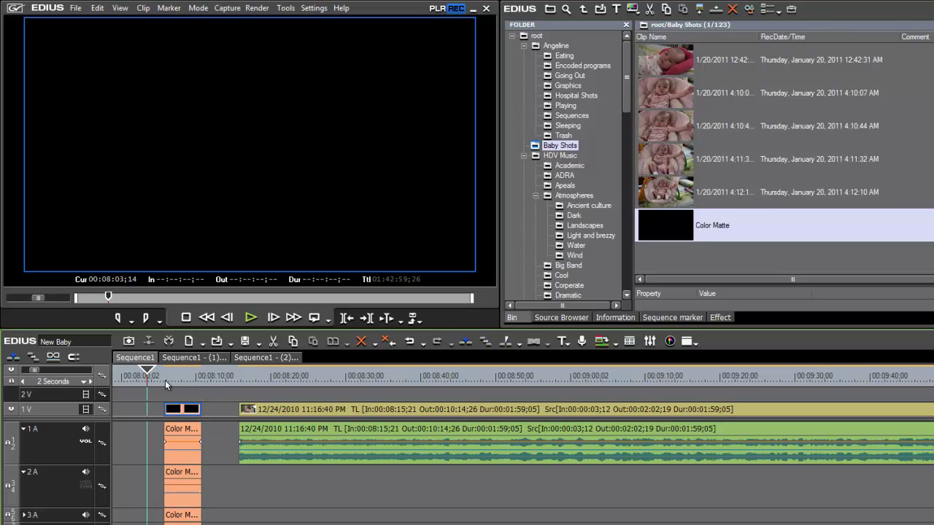
left_click_drag(182, 411, 222, 419)
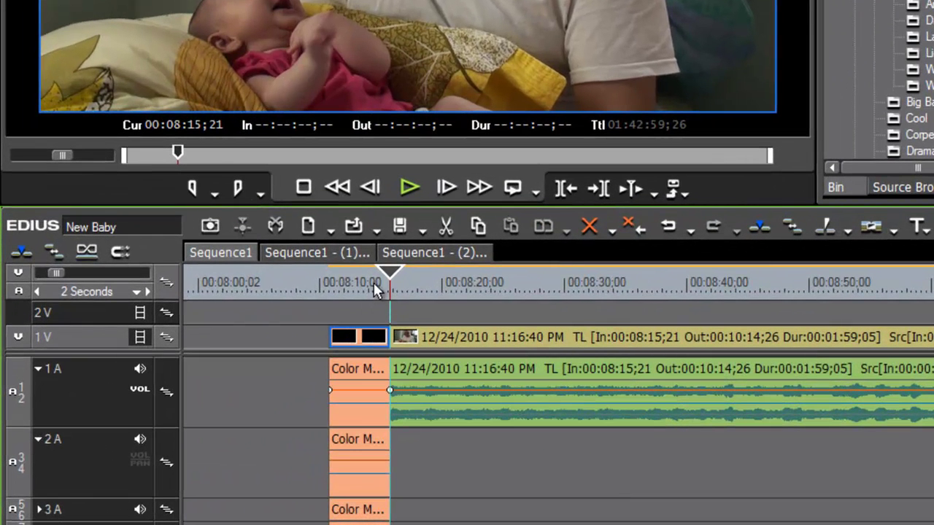
Extend the Color Matte at its In edge by about 6 seconds, rippling the following clips.
left_click(333, 337)
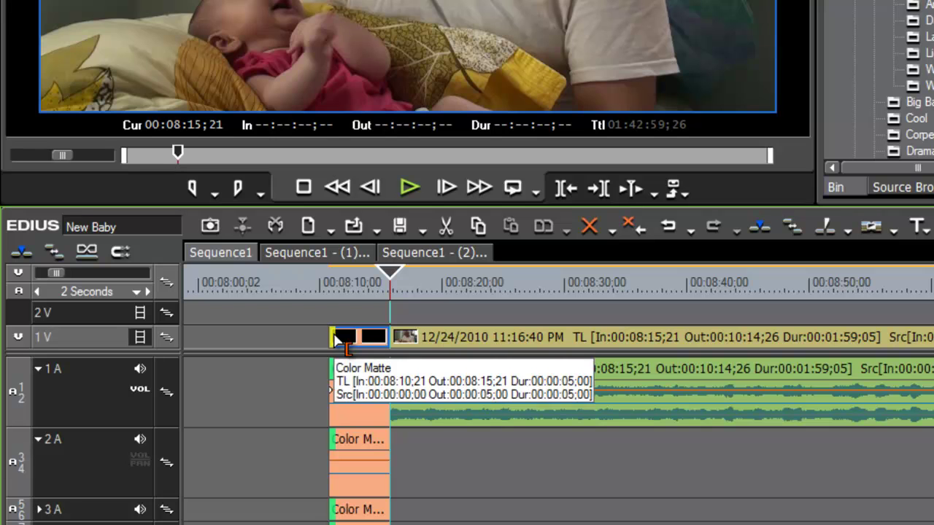
left_click_drag(334, 337, 263, 340)
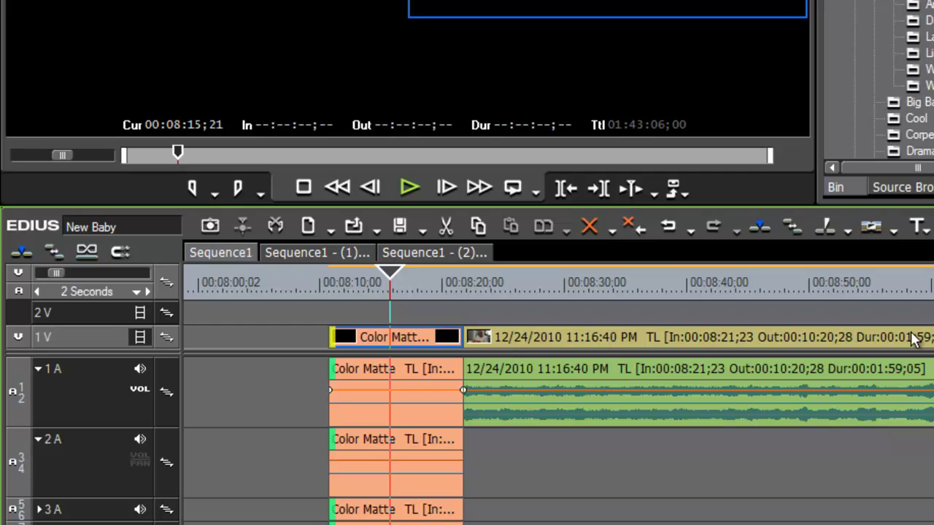
Add the default transition at the cut between the Color Matte and the first video clip, and play it back.
left_click_drag(494, 283, 289, 408)
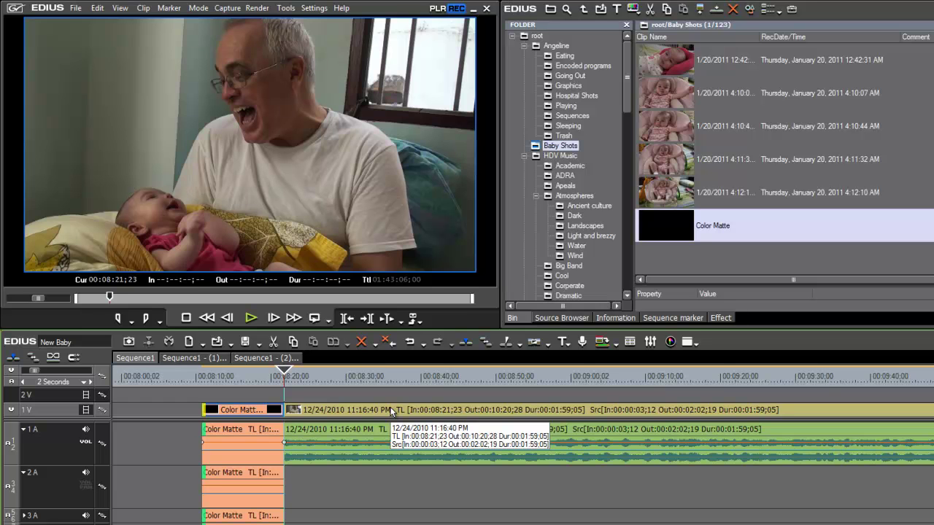
key("ctrl+p")
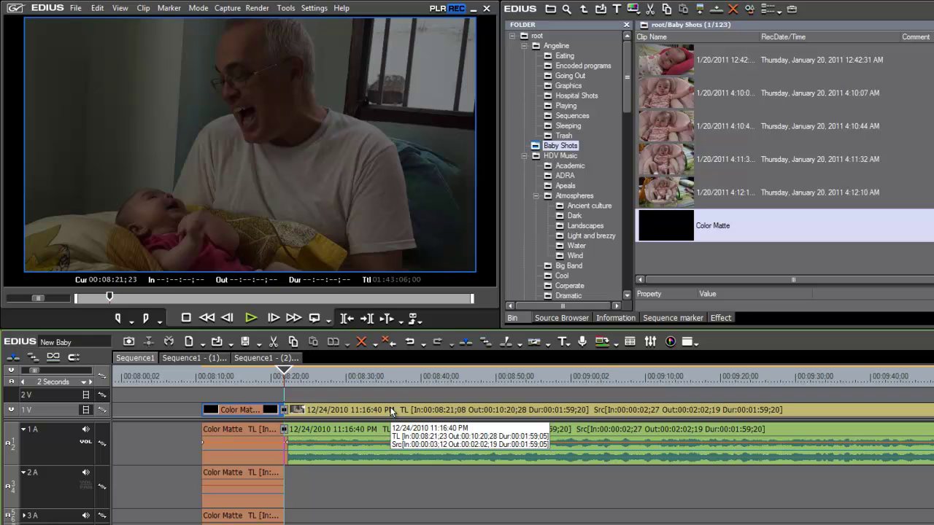
left_click(281, 375)
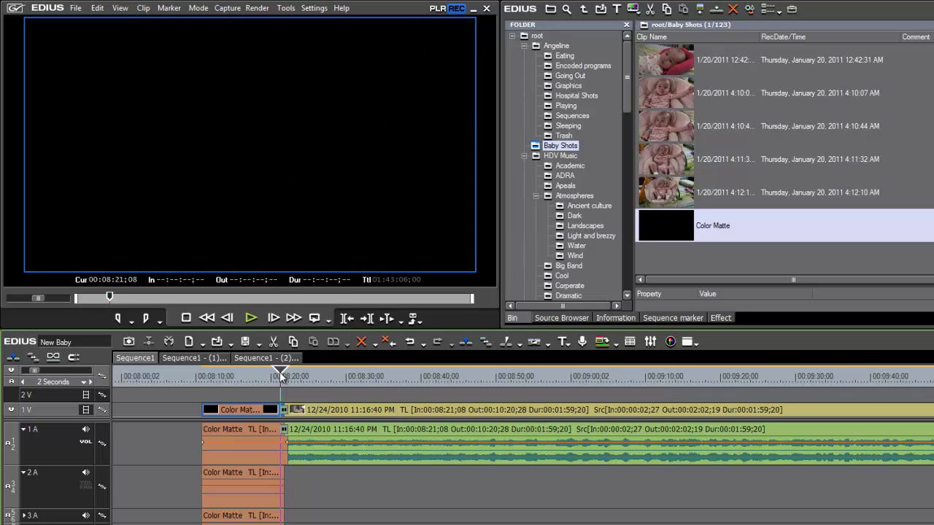
key("space")
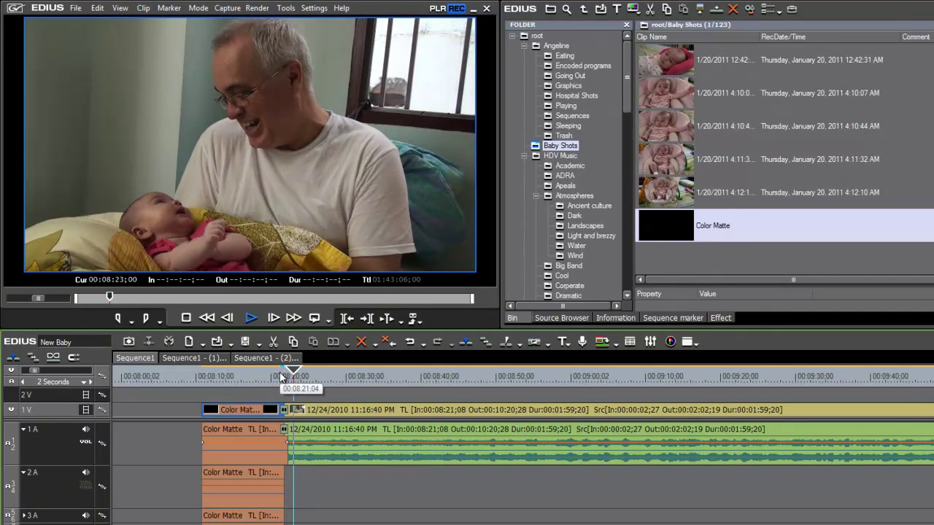
key("space")
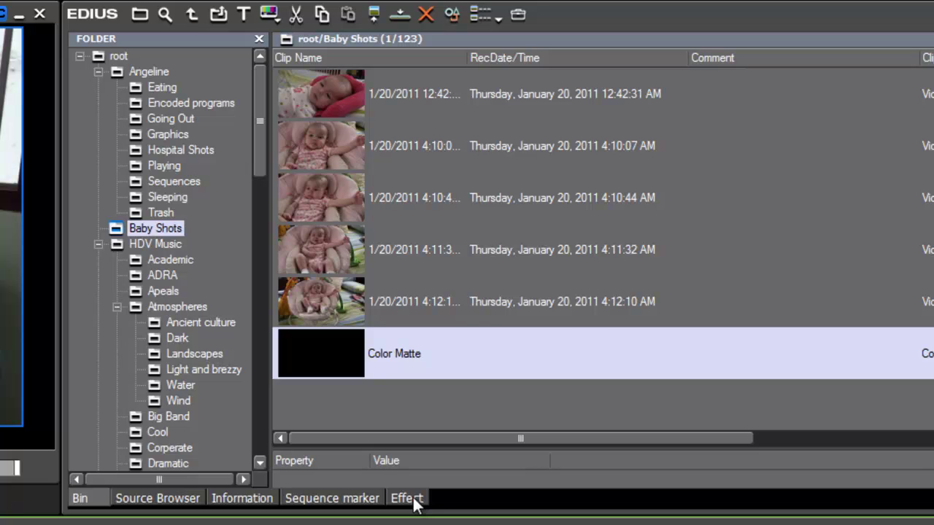
Show the list of effects and collapse its SystemPresets, Transitions and AudioCrossFades groups.
left_click(408, 499)
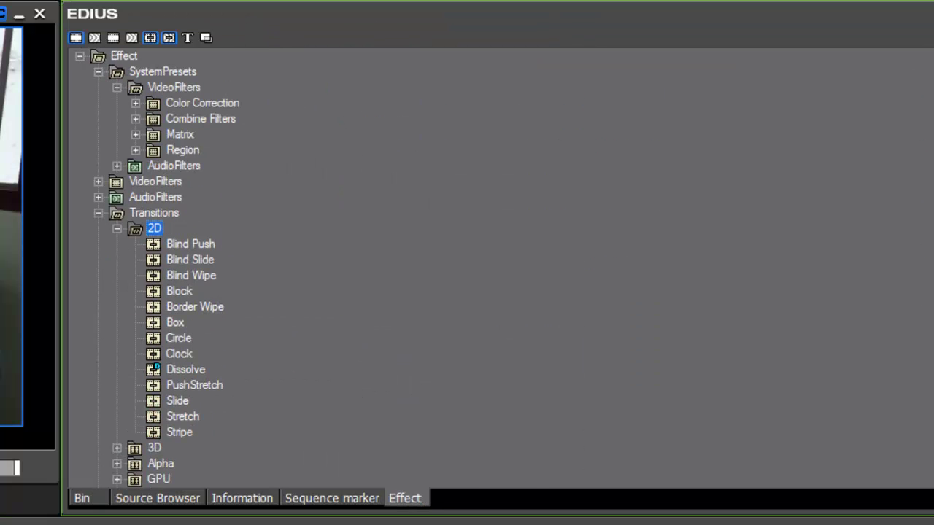
left_click(80, 56)
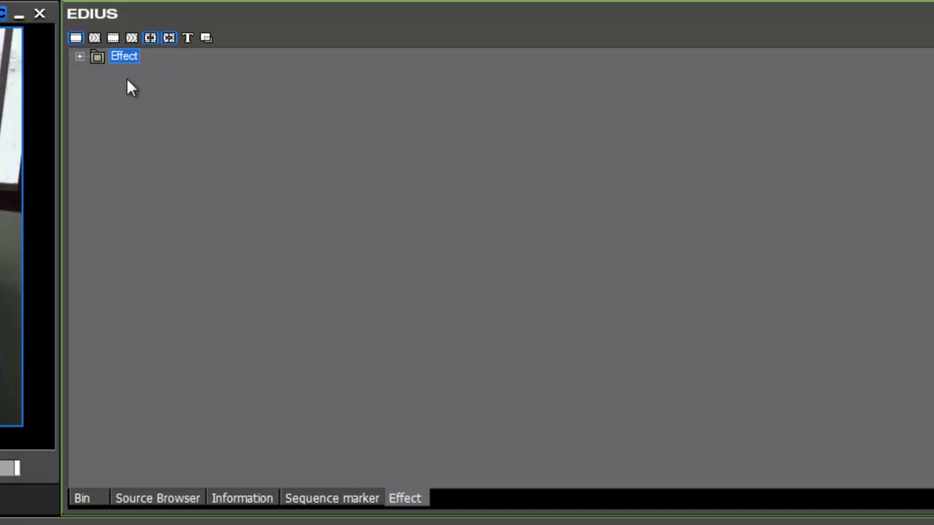
left_click(79, 56)
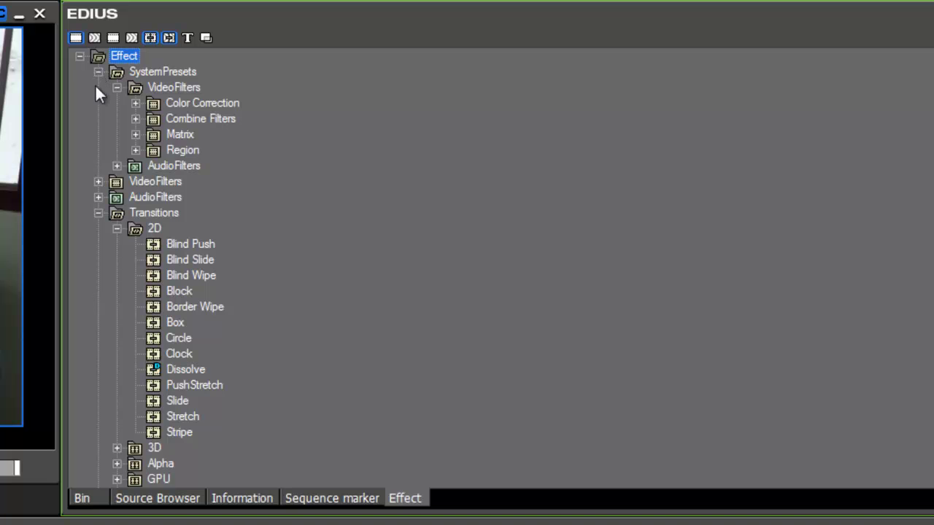
left_click(98, 72)
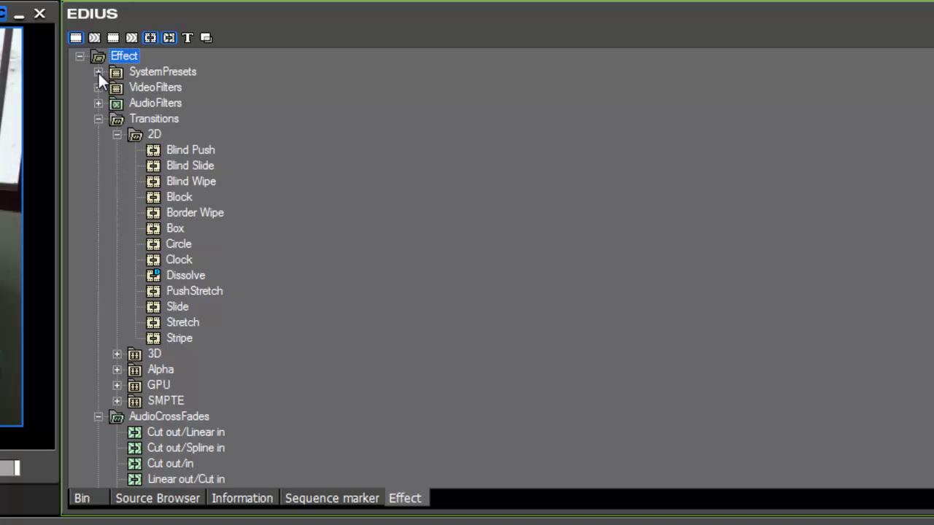
left_click(97, 119)
left_click(97, 135)
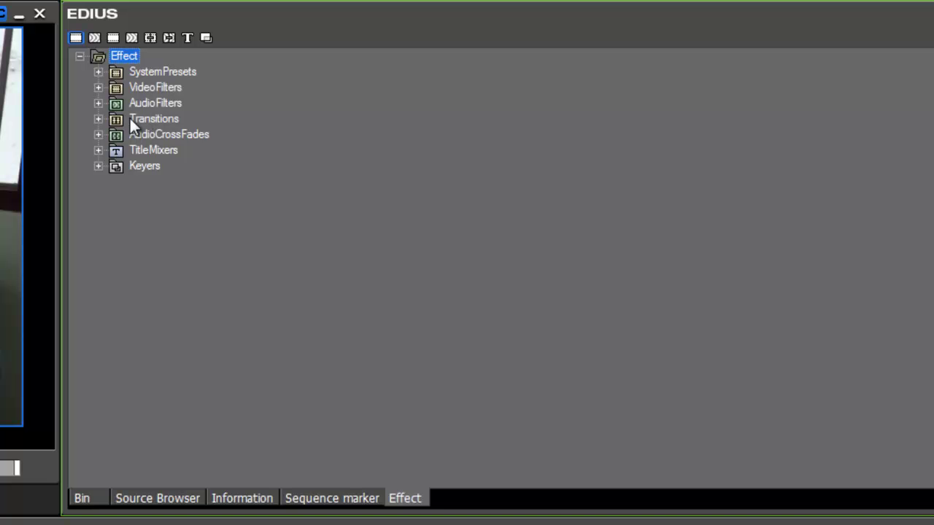
Expand the Transitions and apply the 2D Dissolve at the Color Matte's cut, returning the playhead to 00:08:21;08.
left_click(98, 119)
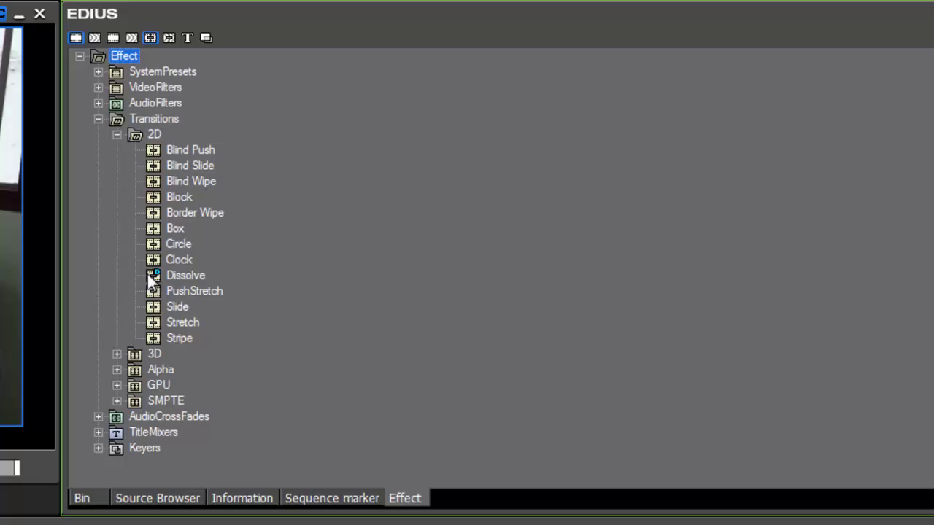
left_click(151, 275)
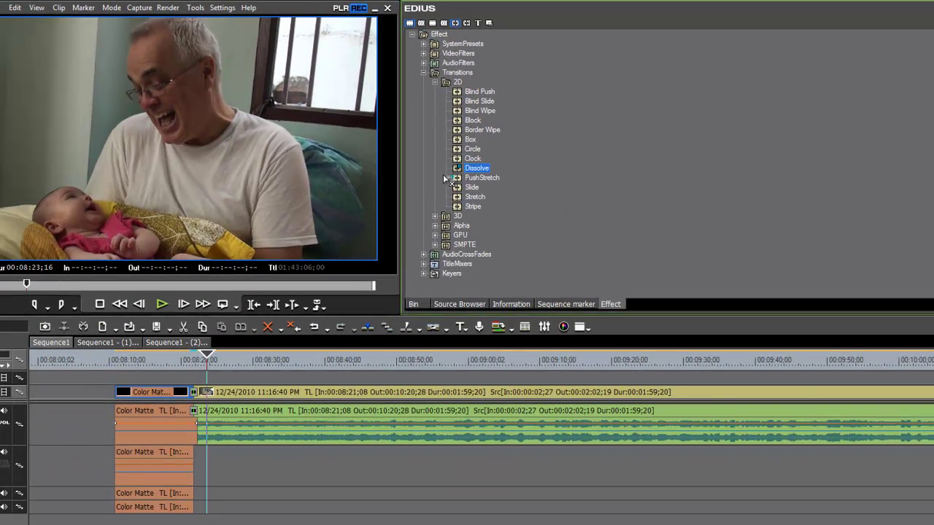
left_click_drag(442, 178, 193, 399)
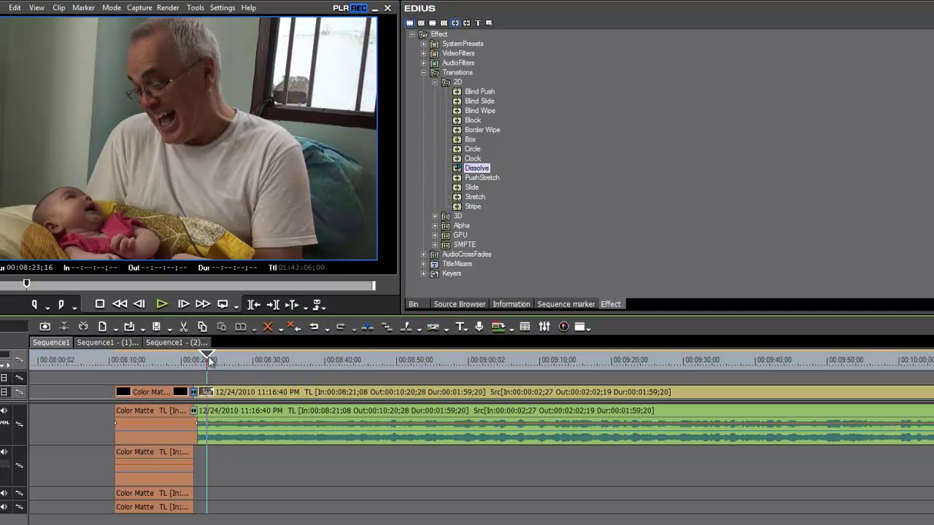
left_click(190, 359)
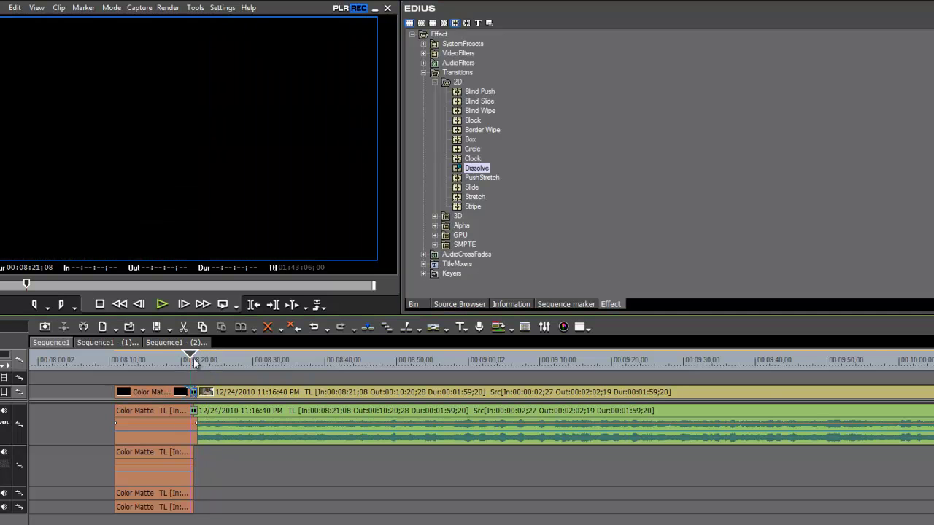
Go to the cut between the first and second video clips and scrub back and forth across it.
left_click_drag(194, 362, 381, 374)
scroll(214, 363, "down", 1)
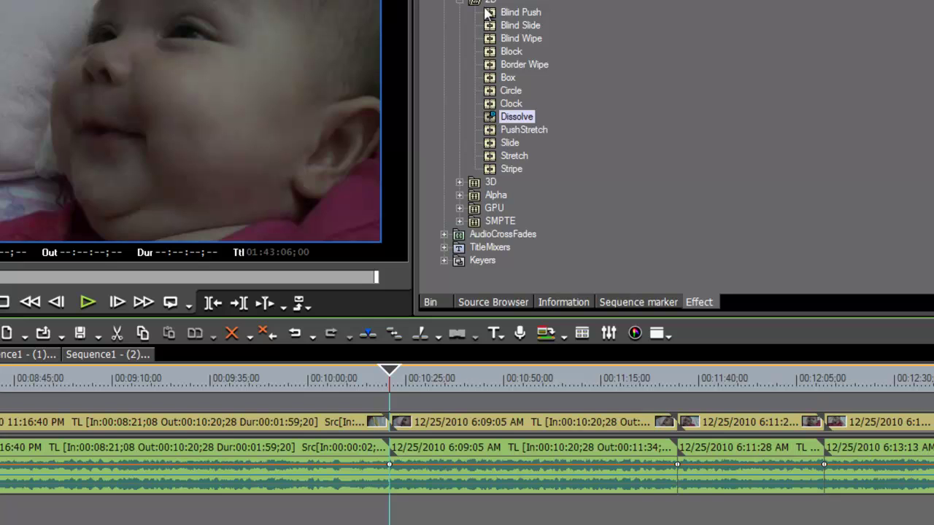
left_click(417, 378)
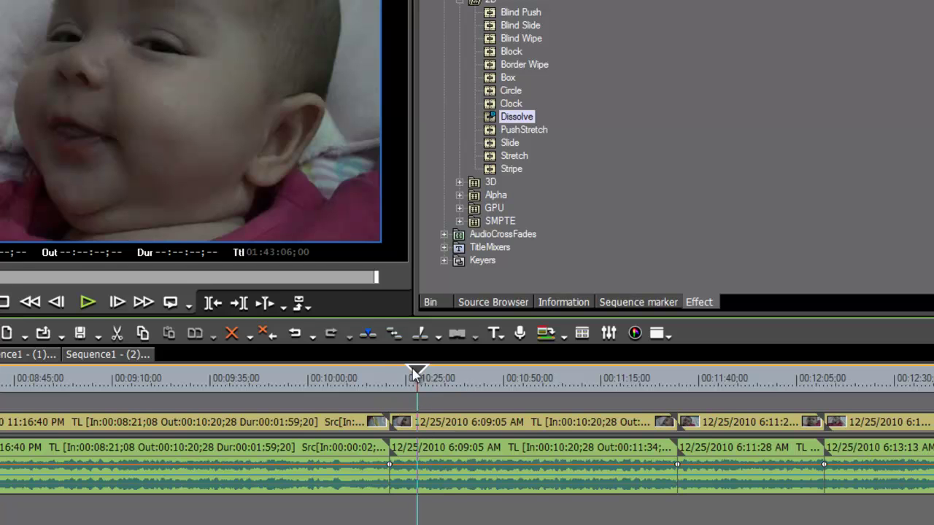
left_click_drag(415, 390, 358, 380)
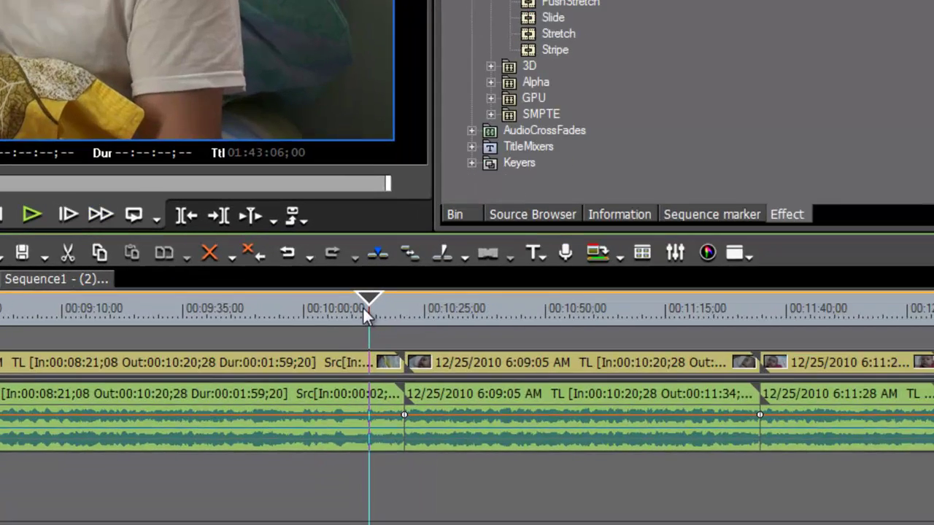
left_click_drag(364, 308, 393, 317)
left_click_drag(437, 205, 488, 234)
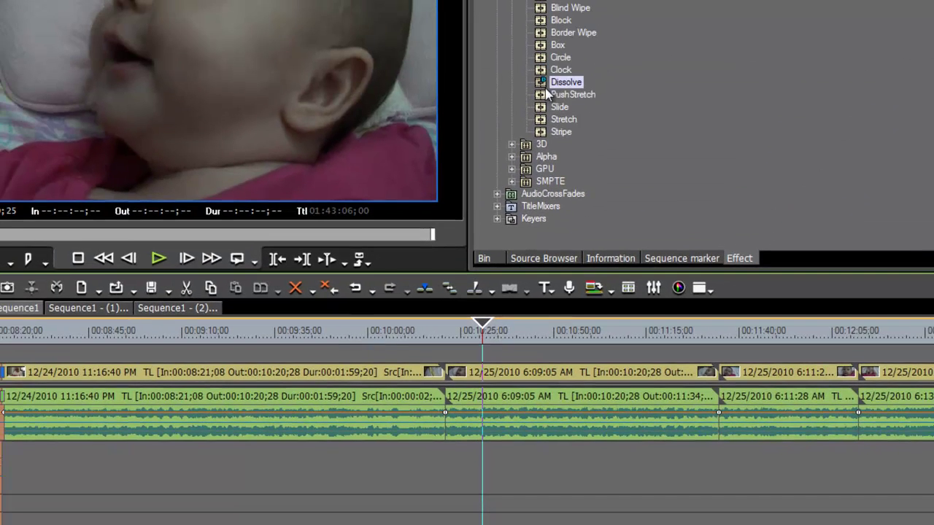
Try to apply the Dissolve and Circle transitions at the cut between the first two video clips.
left_click_drag(543, 86, 446, 373)
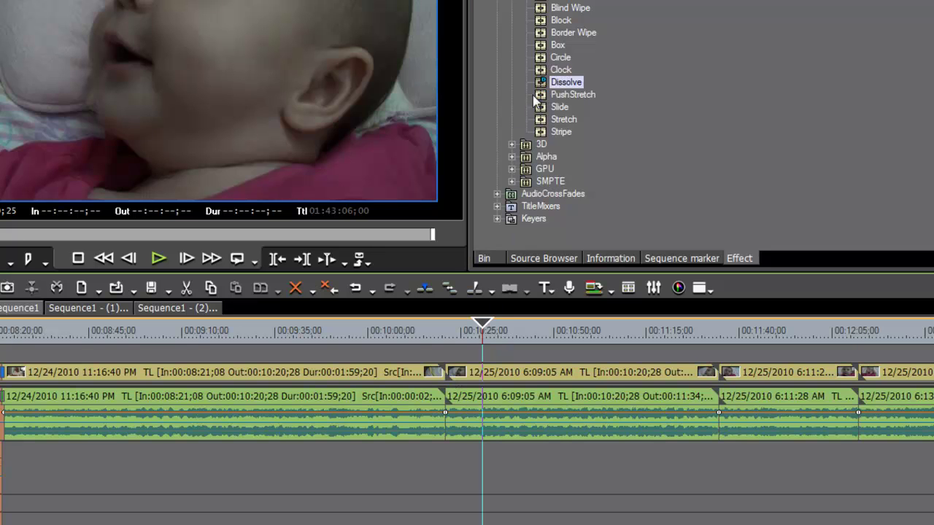
left_click_drag(538, 83, 445, 375)
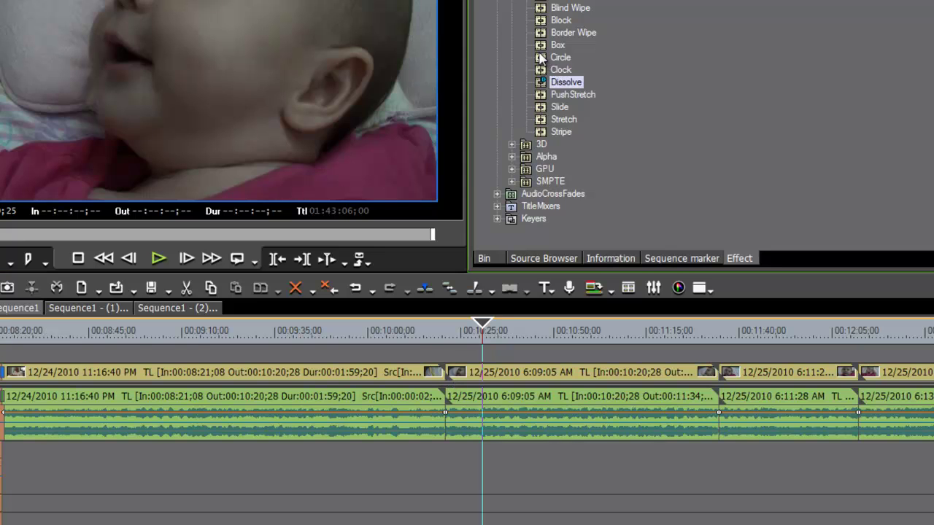
left_click_drag(540, 58, 447, 375)
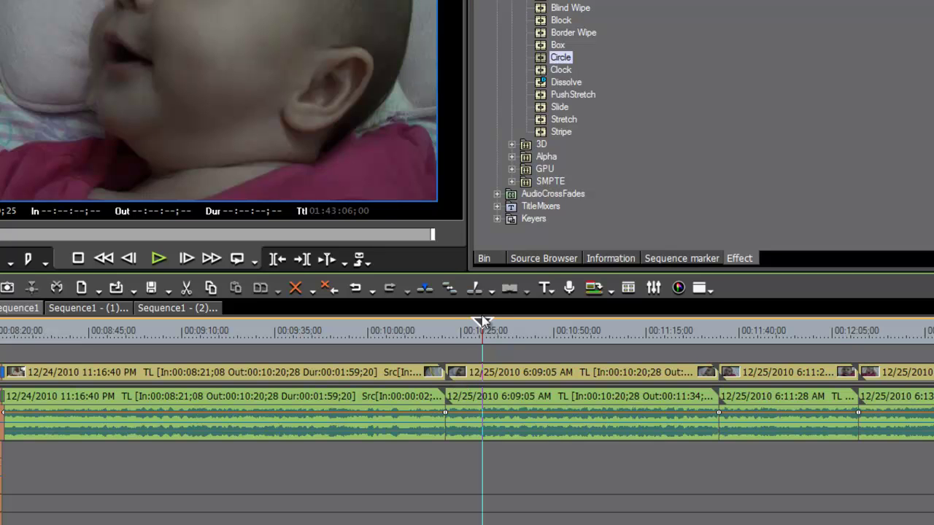
Trim the Out edge of the first video clip back to 00:10:00;05, rippling the following clips.
left_click_drag(482, 330, 457, 333)
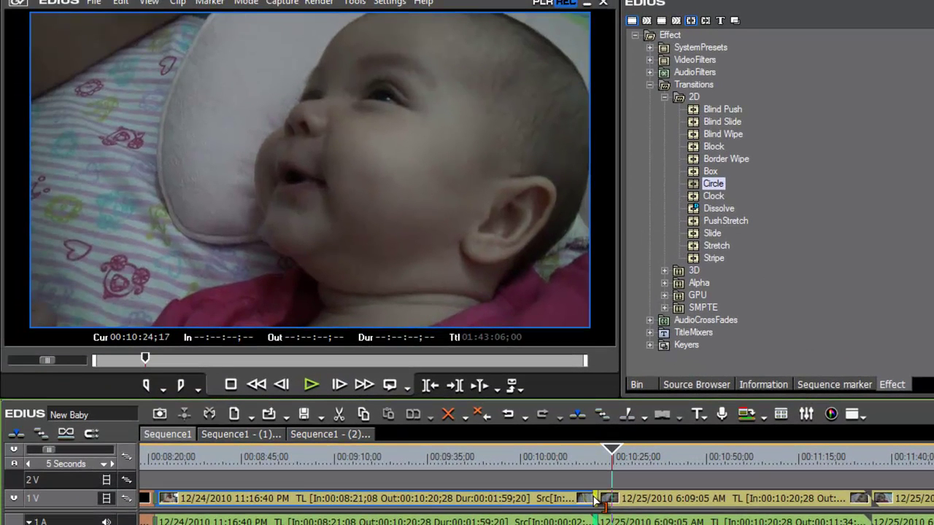
left_click_drag(453, 381, 449, 383)
left_click_drag(593, 507, 526, 512)
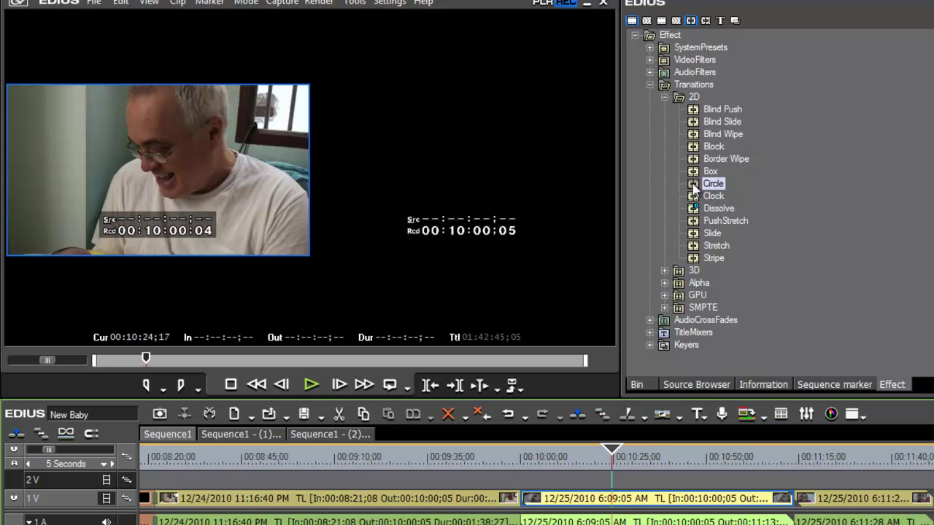
Try the Circle transition at the trimmed cut and preview it from 00:10:00;20.
left_click_drag(695, 189, 520, 500)
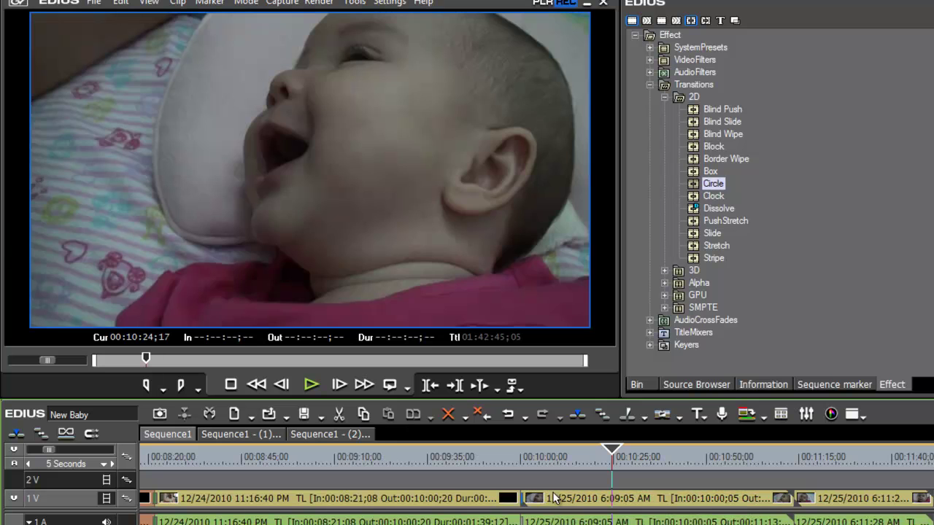
left_click_drag(603, 463, 523, 476)
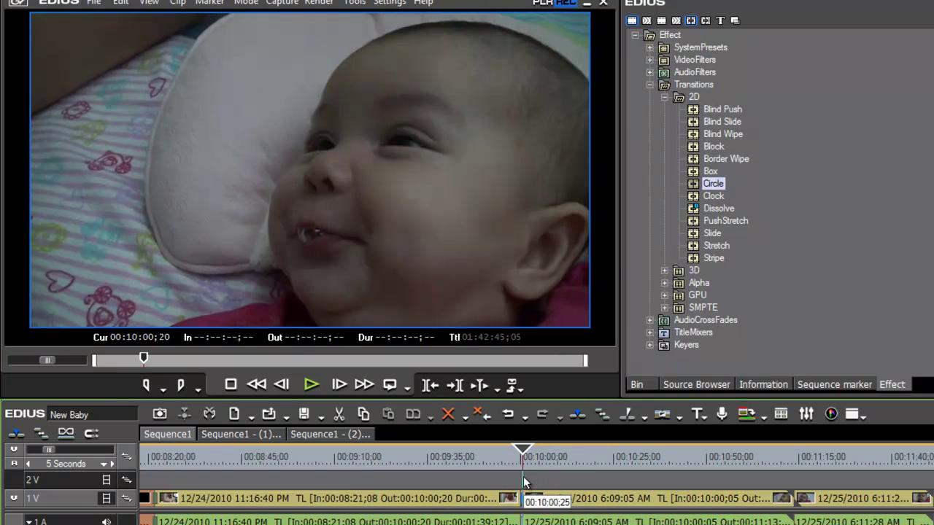
scroll(523, 477, "up", 3)
key("space")
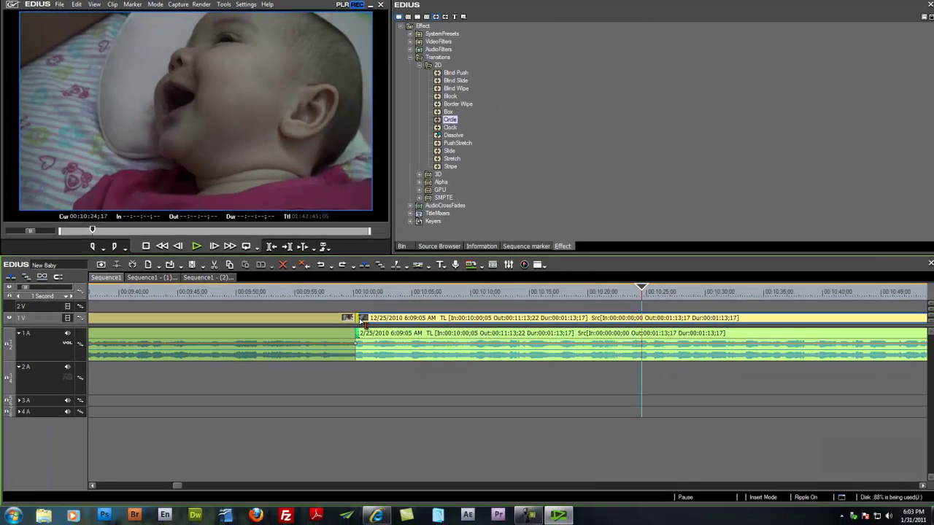
Trim about 4 seconds off the second video clip's In edge and apply the Dissolve transition at its cut with the first clip.
left_click_drag(363, 322, 415, 330)
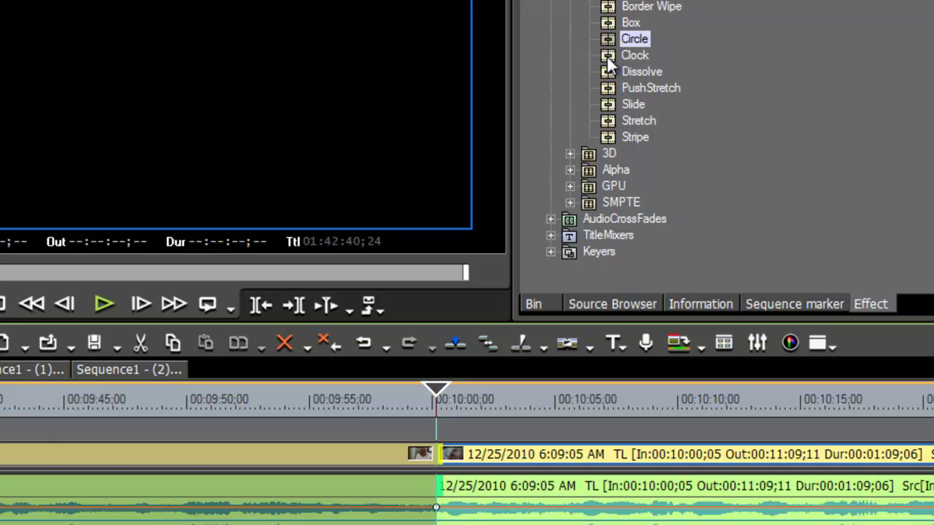
left_click_drag(608, 72, 589, 93)
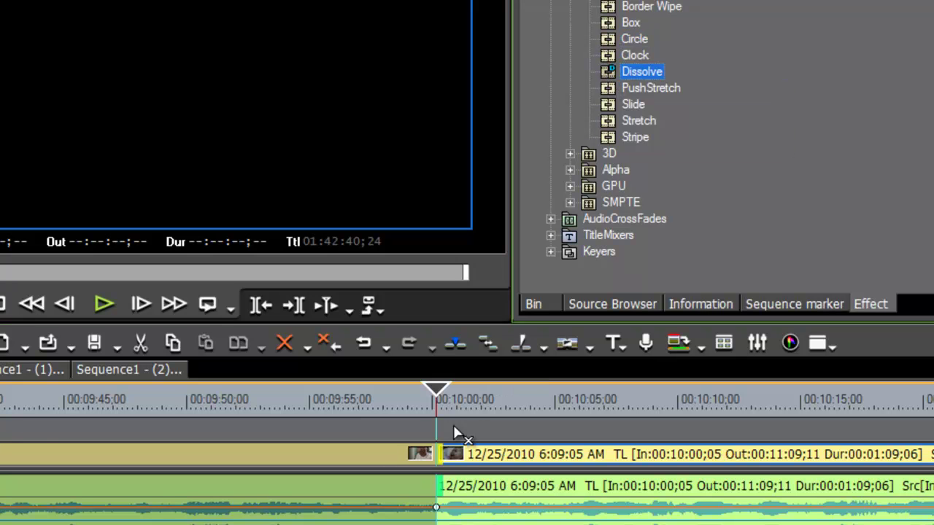
left_click_drag(453, 427, 448, 457)
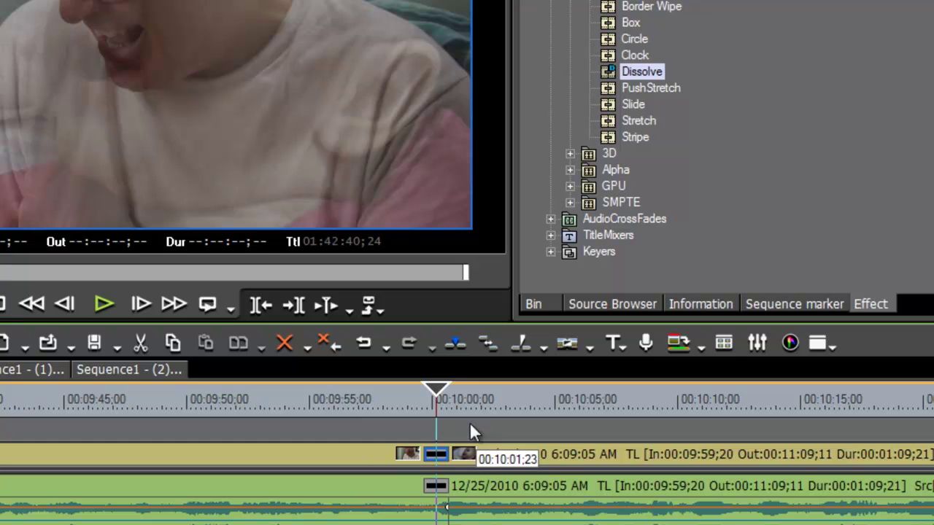
left_click_drag(438, 387, 418, 433)
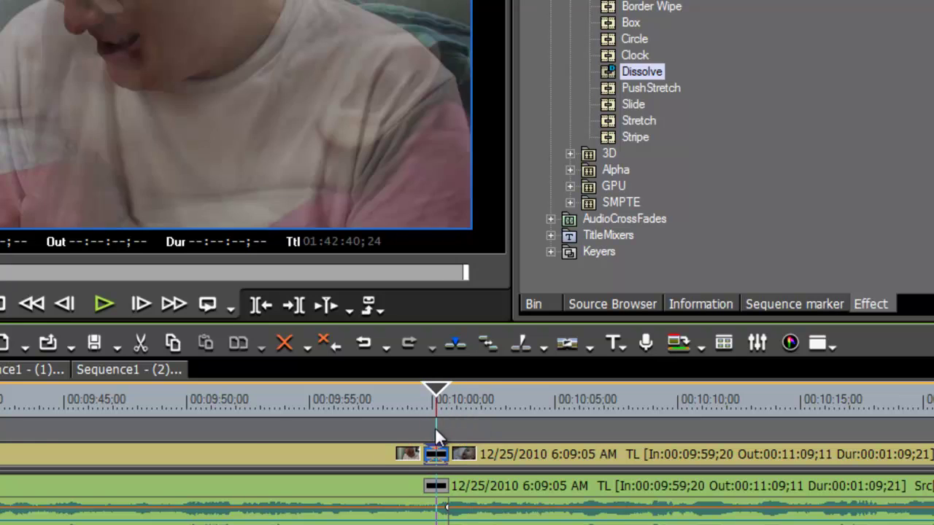
Set the sequence's In point at 00:08:21;08, where the first video clip begins.
scroll(465, 431, "down", 2)
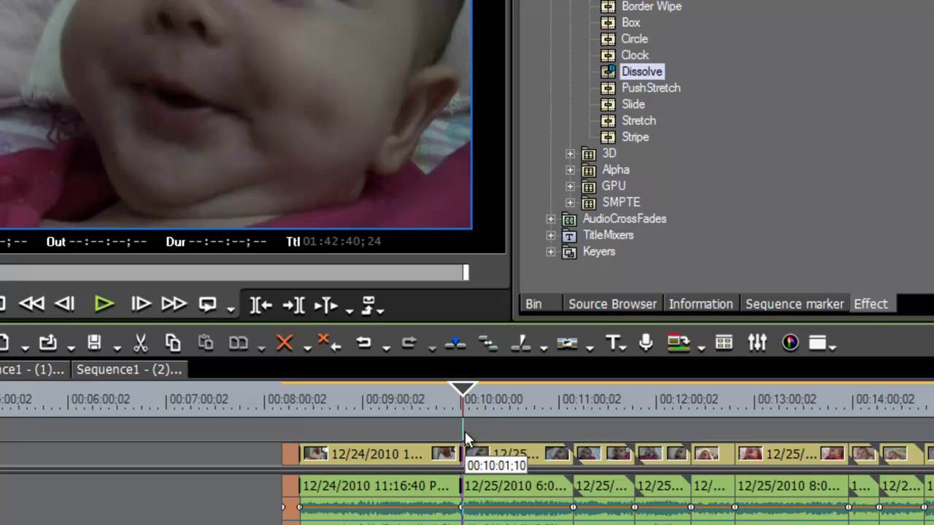
left_click_drag(462, 391, 343, 413)
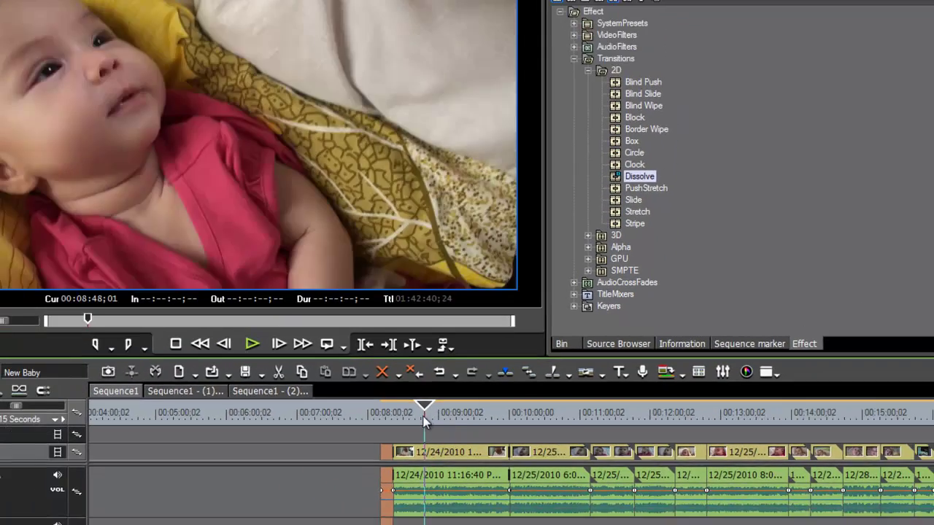
left_click_drag(426, 422, 407, 434)
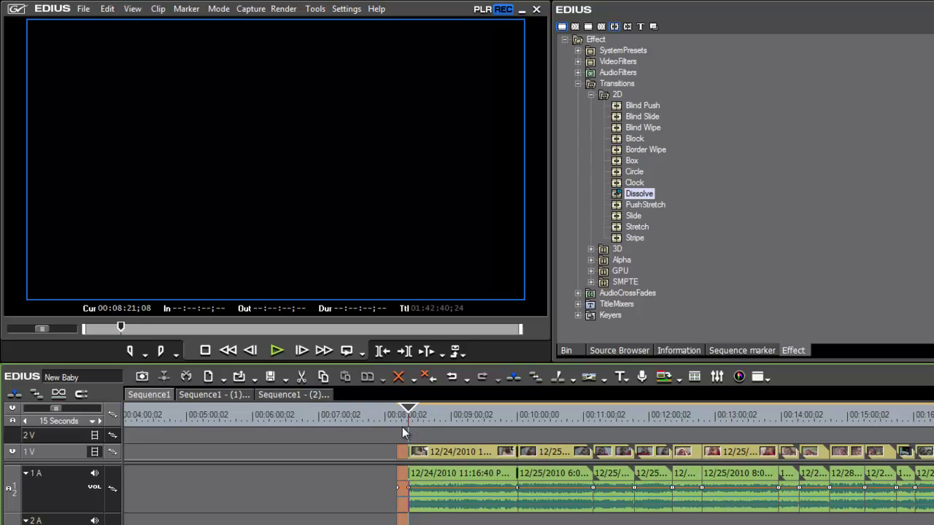
mouse_move(415, 413)
left_mouse_down()
mouse_move(398, 413)
mouse_move(413, 412)
mouse_move(406, 419)
left_mouse_up()
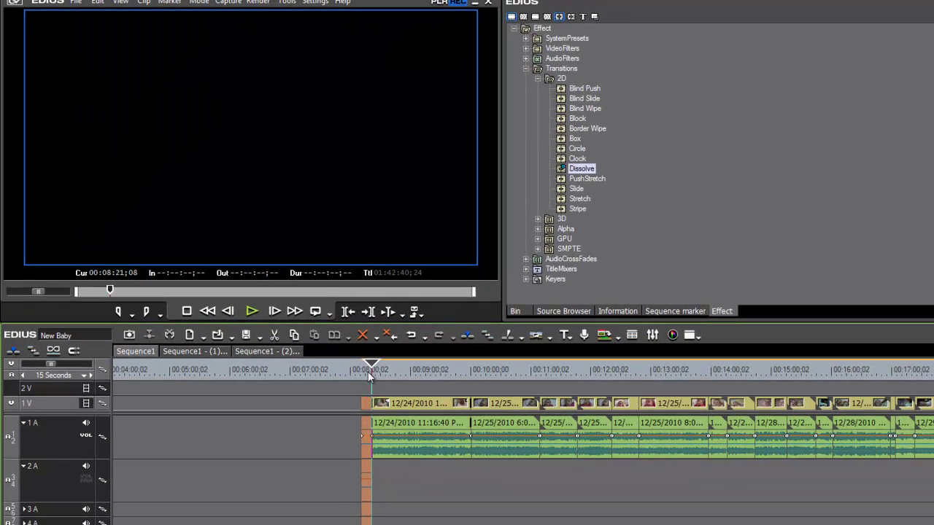
key("i")
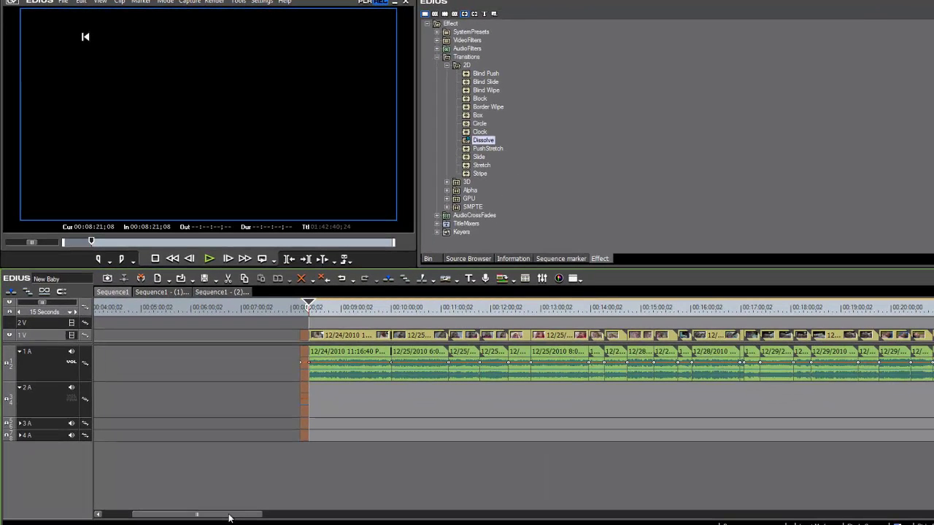
Set the sequence's Out point at 01:42:40;24, where the last clip on the timeline ends.
left_click_drag(228, 518, 461, 514)
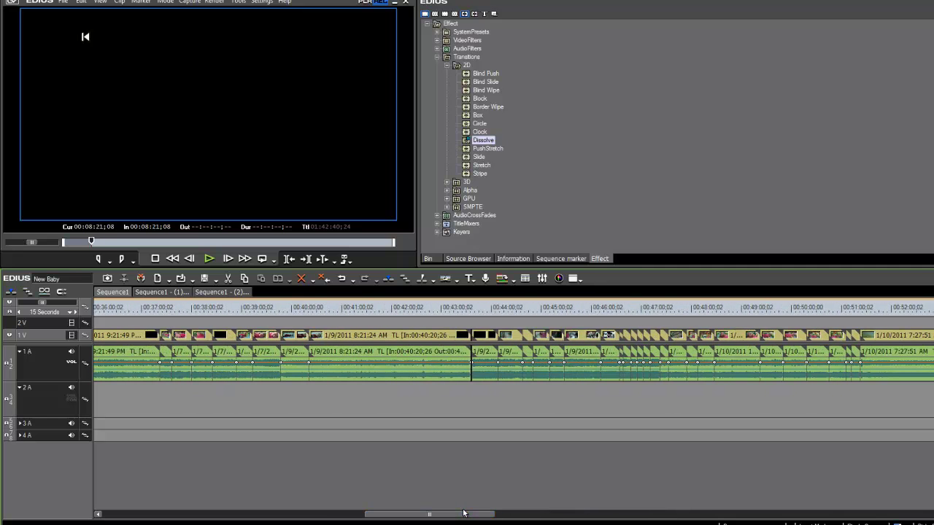
scroll(464, 513, "down", 1)
scroll(464, 514, "down", 1)
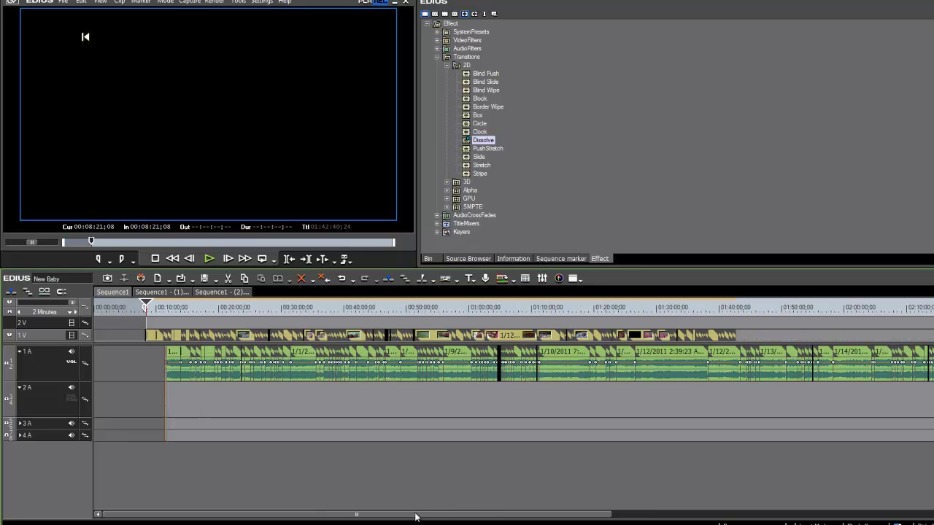
scroll(414, 517, "down", 1)
left_click_drag(406, 518, 513, 518)
mouse_move(547, 310)
left_mouse_down()
mouse_move(577, 309)
mouse_move(548, 309)
left_mouse_up()
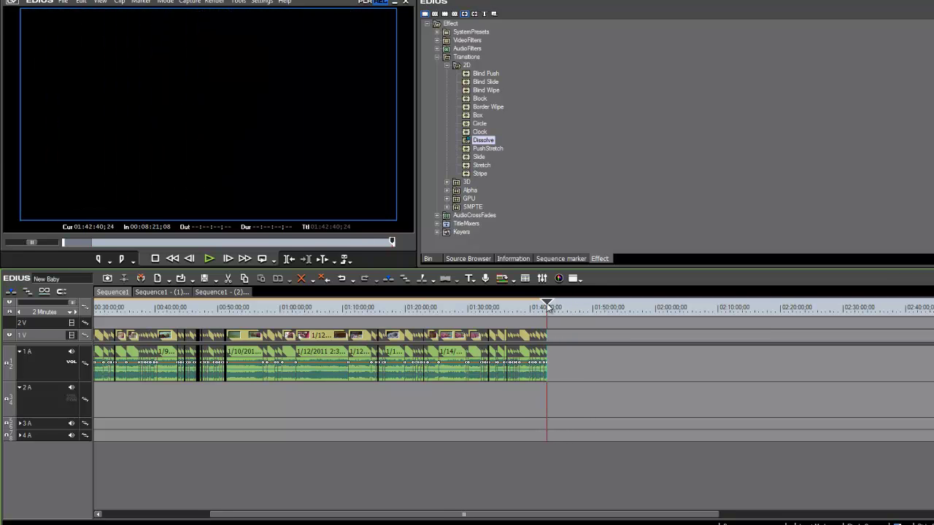
key("o")
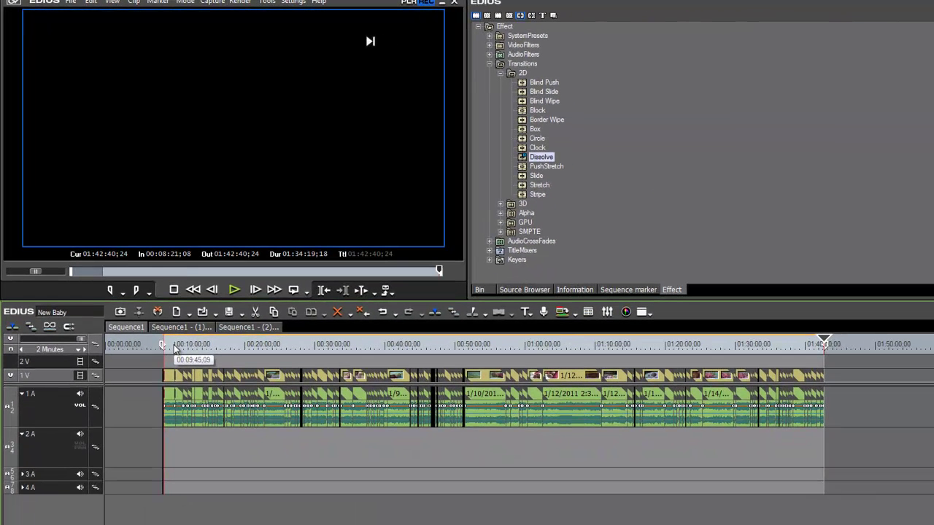
Scrub through the opening of the first video clip and return the playhead to 00:08:22;08.
left_click(165, 345)
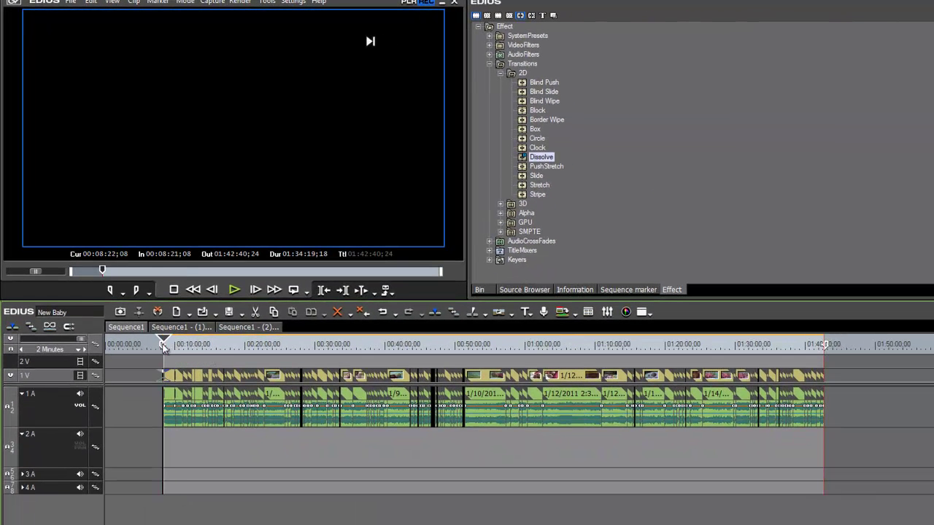
left_click_drag(165, 346, 169, 352)
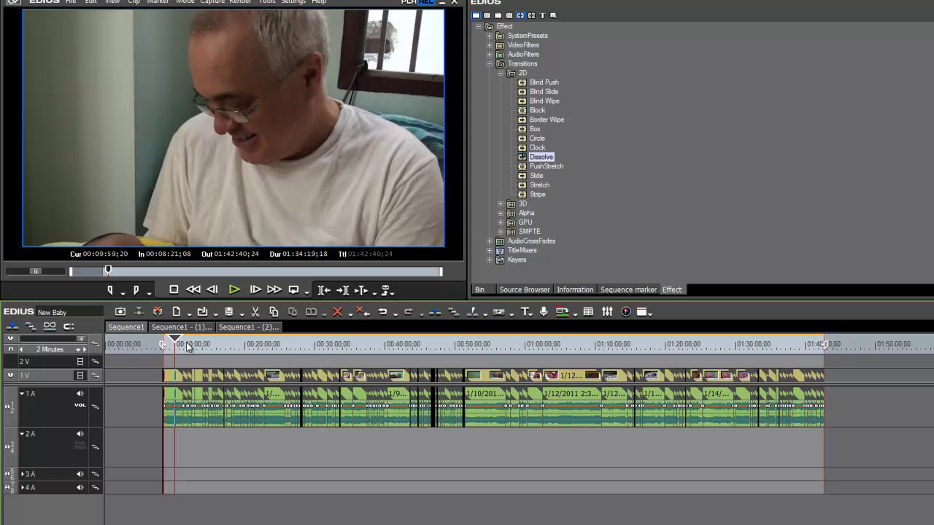
left_click_drag(178, 338, 171, 341)
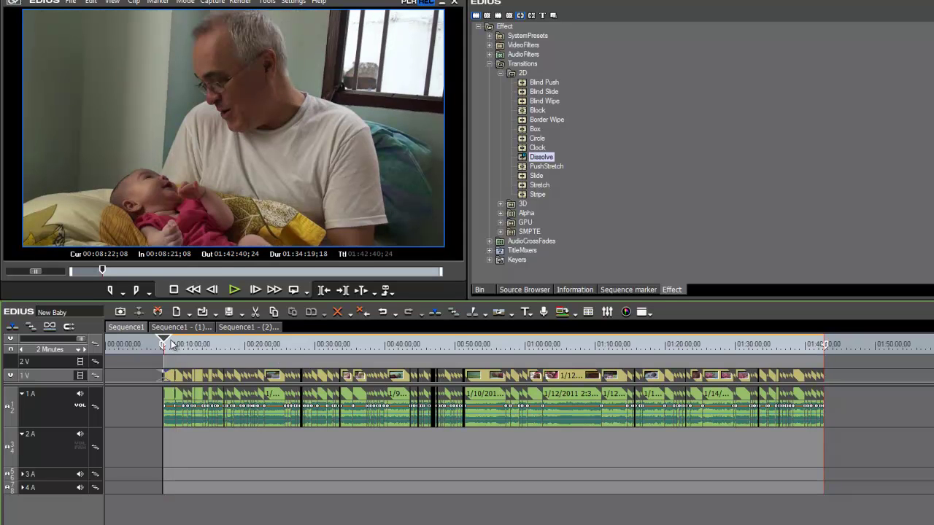
scroll(245, 360, "up", 7)
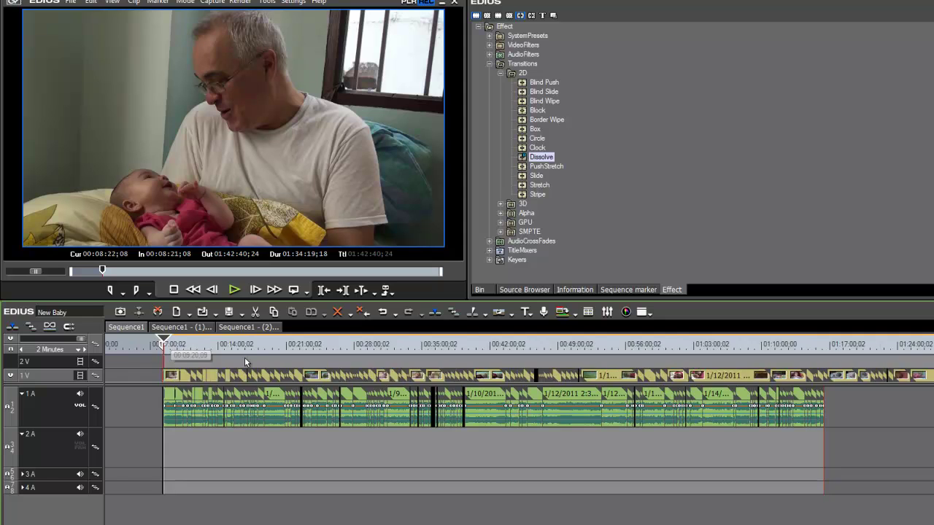
scroll(244, 358, "up", 1)
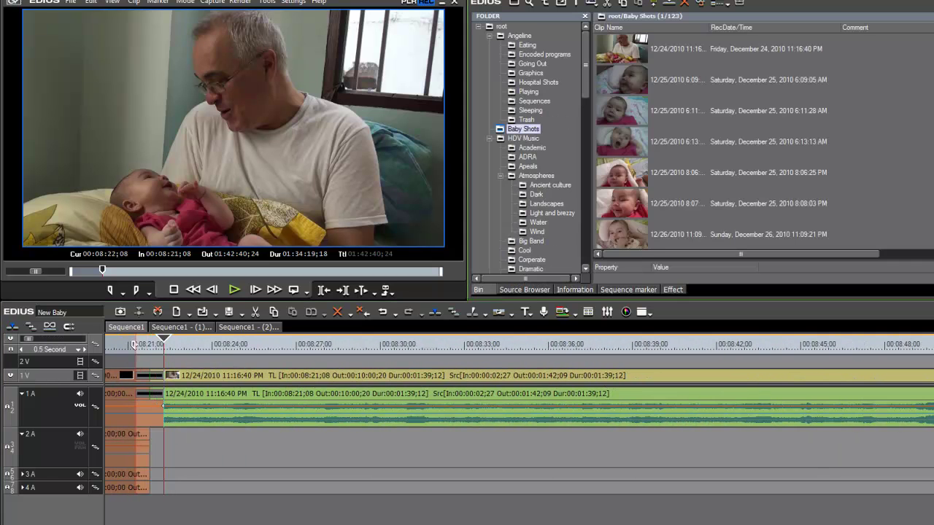
Open the 12/28/2010 3:08:10 AM clip from the Baby Shots folder and scrub through it to about 00:00:13;14.
scroll(759, 142, "down", 3)
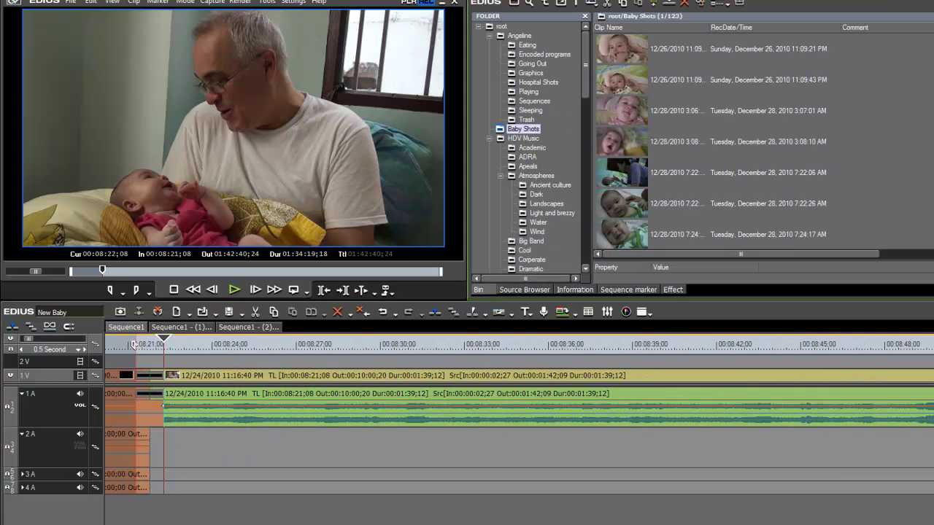
double_click(619, 150)
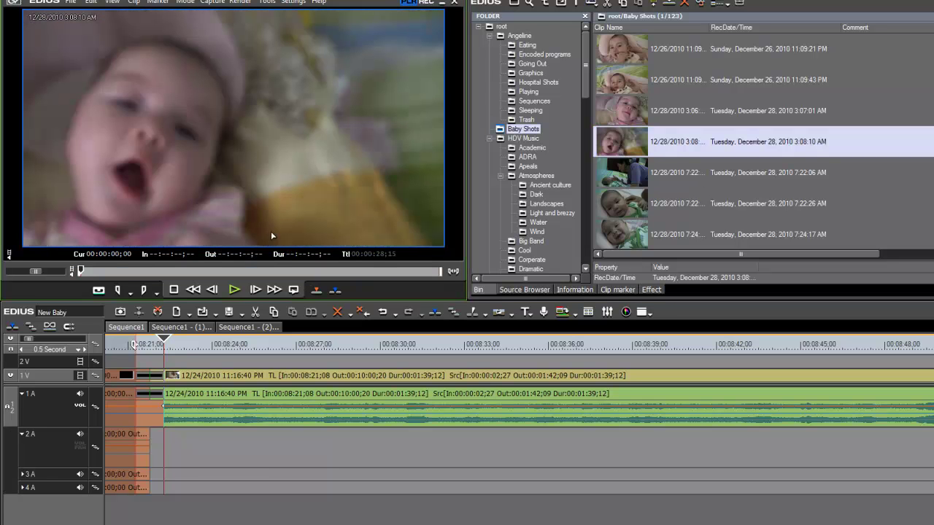
left_click_drag(120, 271, 233, 271)
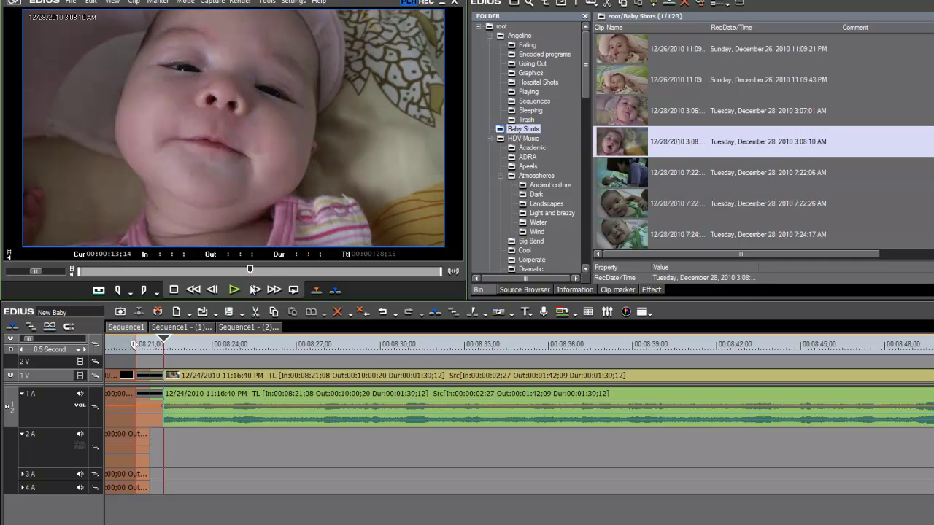
Fit the whole sequence in the timeline and scrub through its footage, returning to 00:08:22;08.
key("ctrl+0")
left_click(179, 344)
left_click_drag(181, 344, 926, 387)
scroll(868, 357, "down", 3)
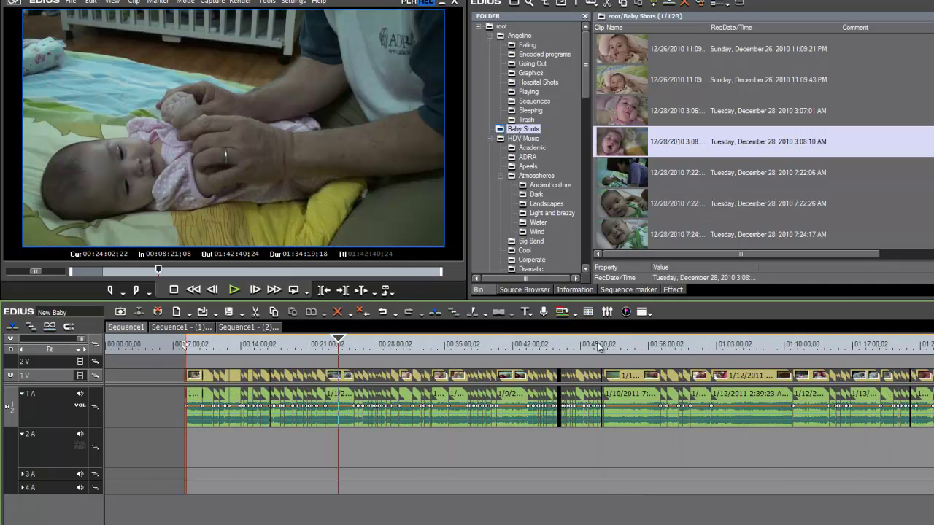
left_click_drag(569, 345, 933, 342)
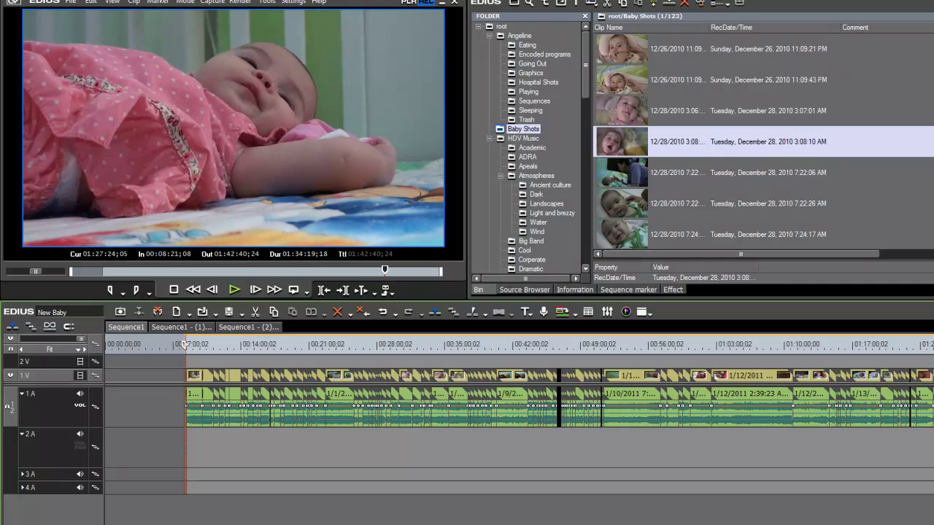
left_click_drag(933, 341, 750, 375)
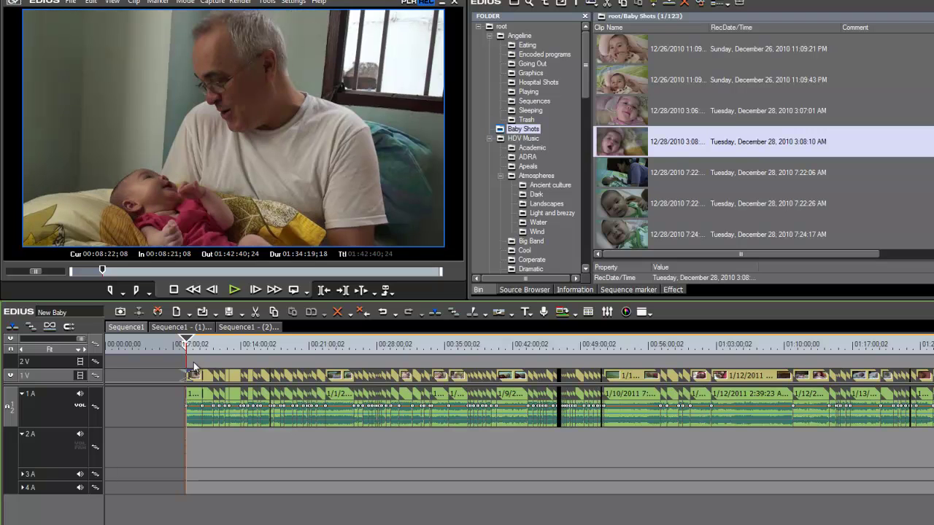
Play the first video clip from 00:08:22;08 to find an edit point and split it at 00:08:27;16.
scroll(191, 365, "up", 5)
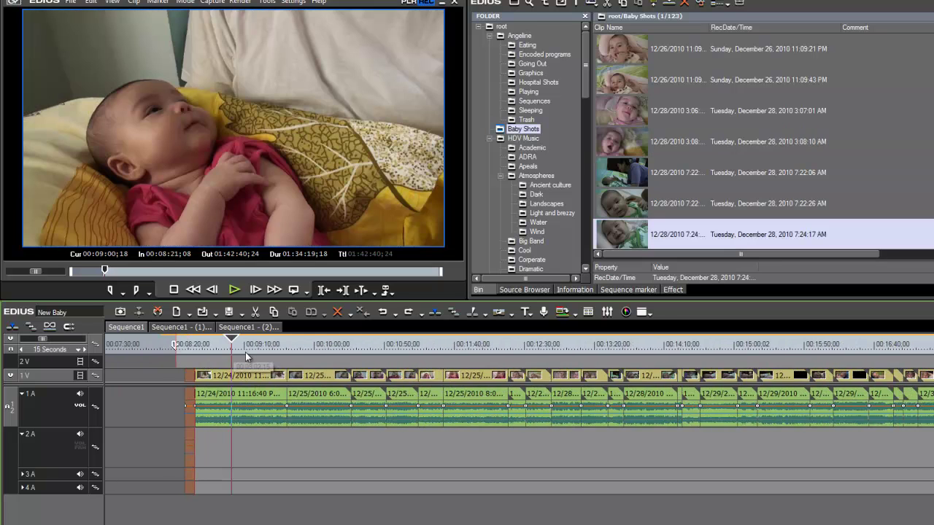
scroll(274, 361, "up", 4)
scroll(642, 354, "left", 2)
left_click_drag(650, 343, 383, 360)
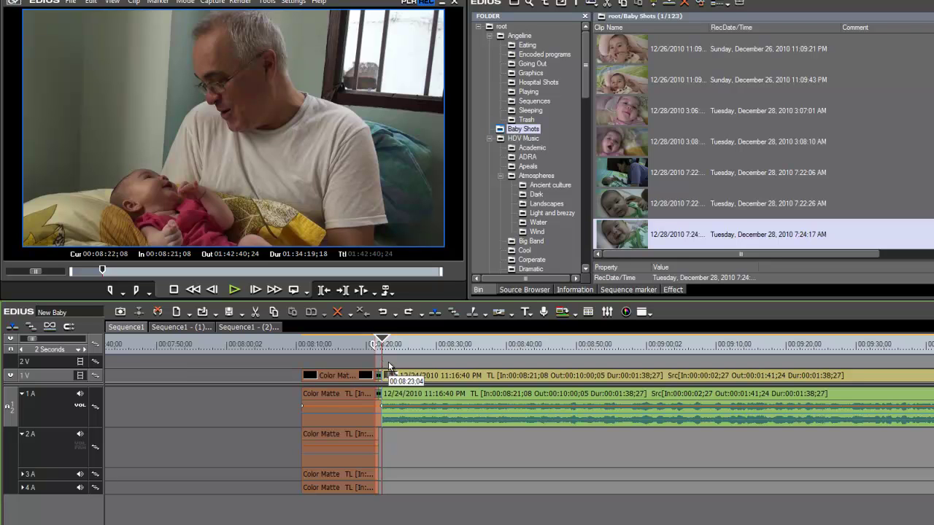
key("space")
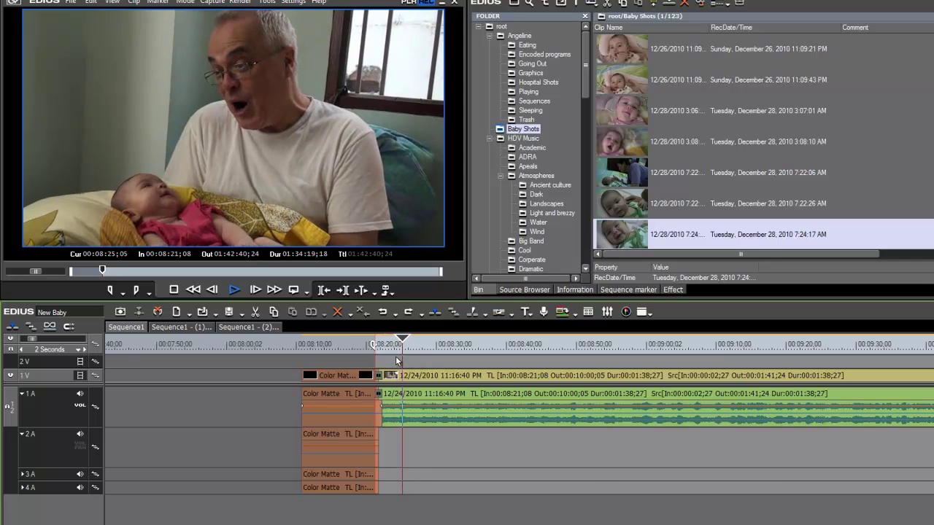
key("space")
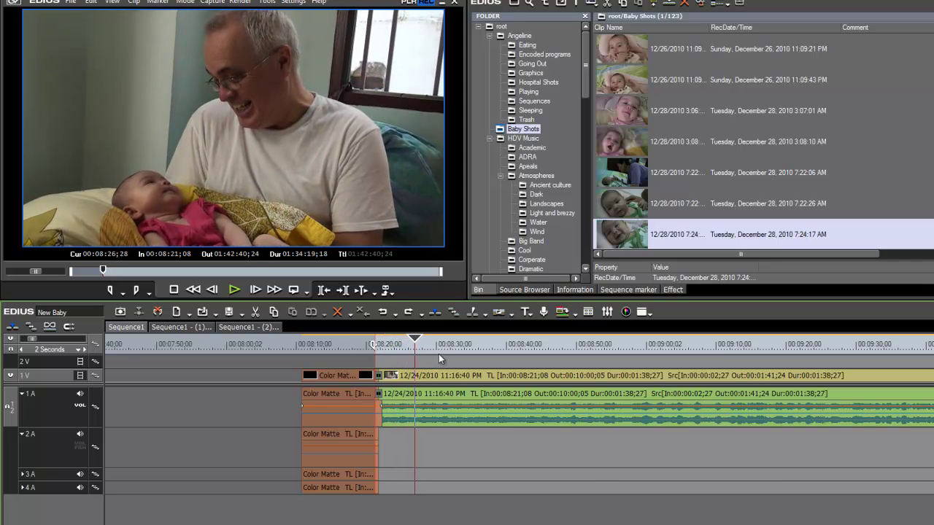
key("space")
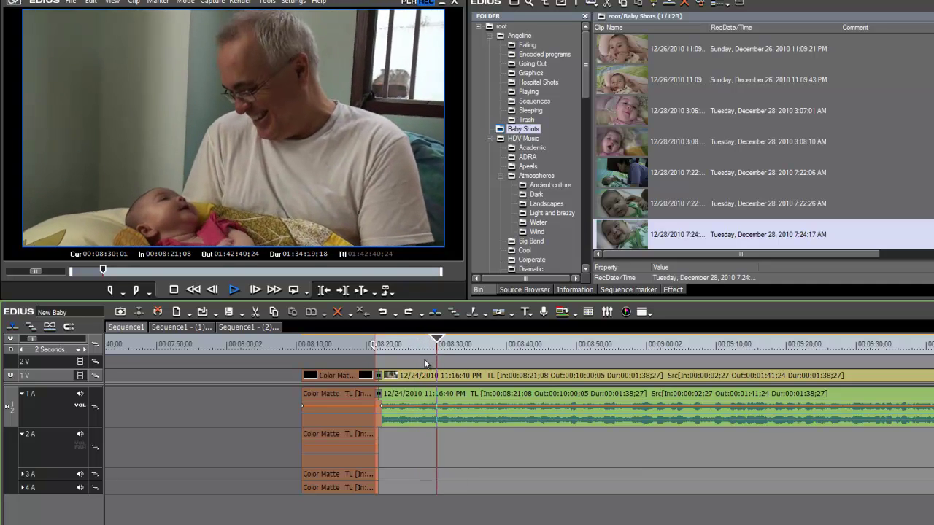
key("space")
left_click_drag(443, 343, 419, 398)
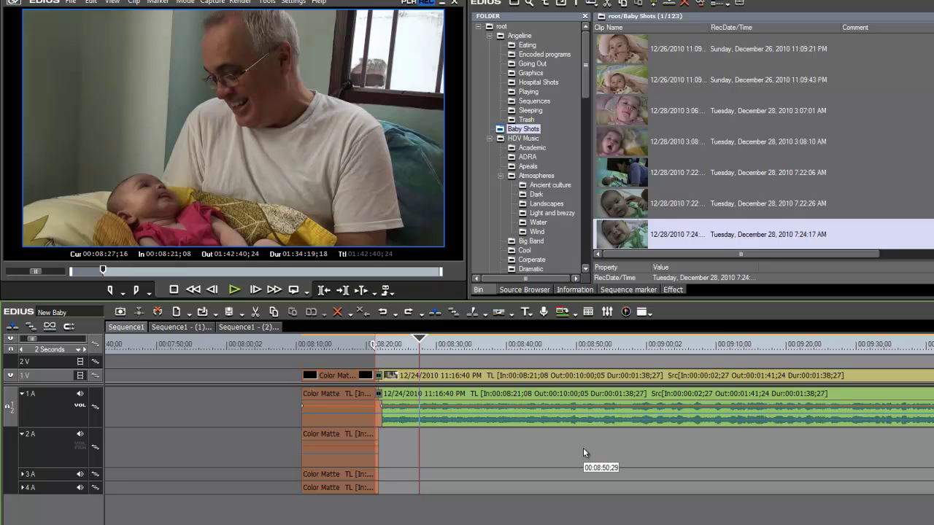
key("c")
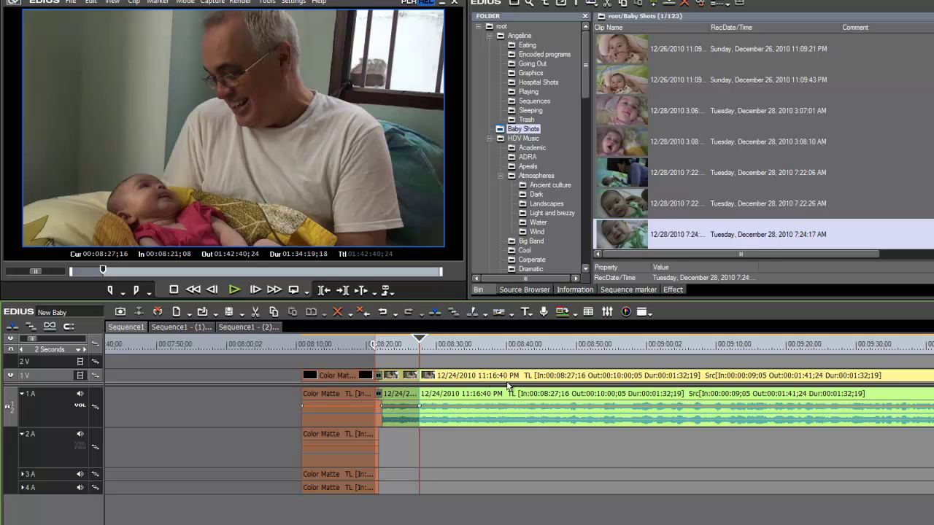
Ripple-trim the In edge of the segment after the 00:08:27;16 split to source time 00:00:36;28 and preview the cut.
left_click(428, 376)
left_click_drag(429, 376, 547, 383)
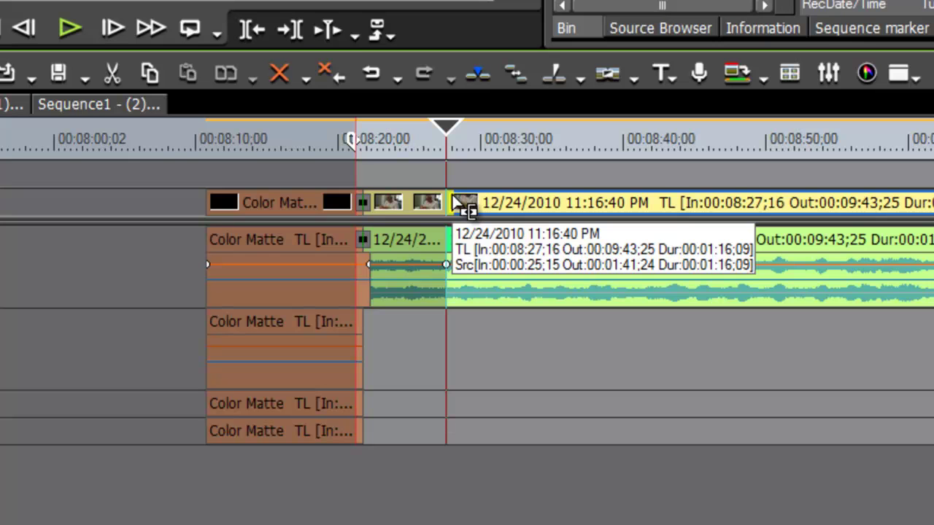
left_click_drag(453, 196, 496, 223)
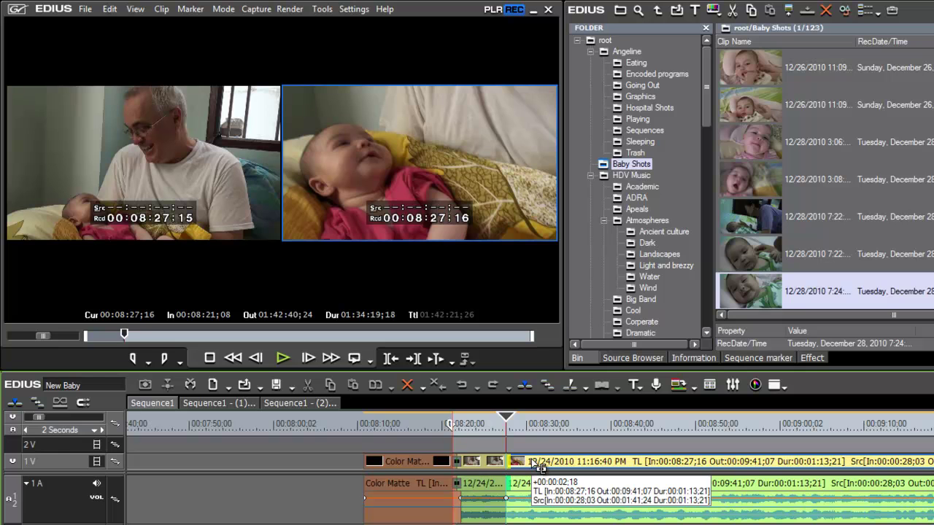
left_click_drag(540, 469, 613, 476)
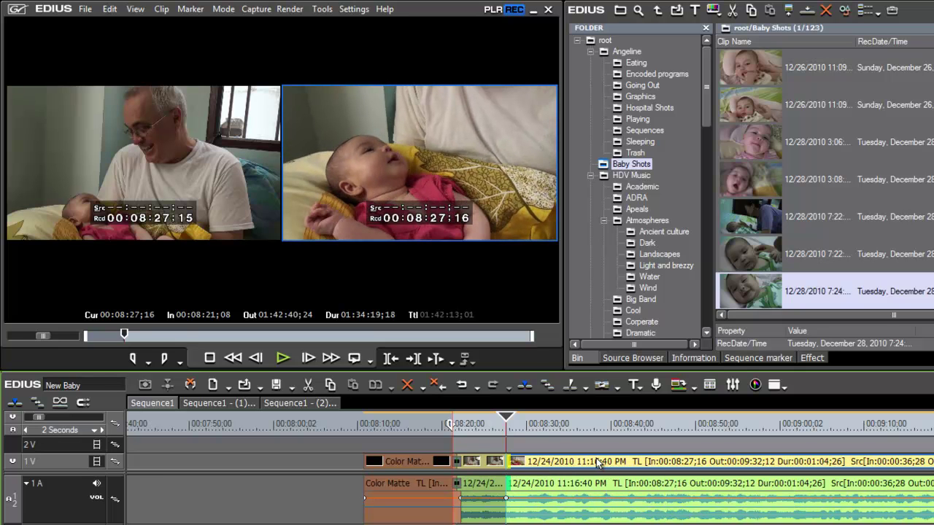
left_click_drag(509, 420, 497, 421)
key("space")
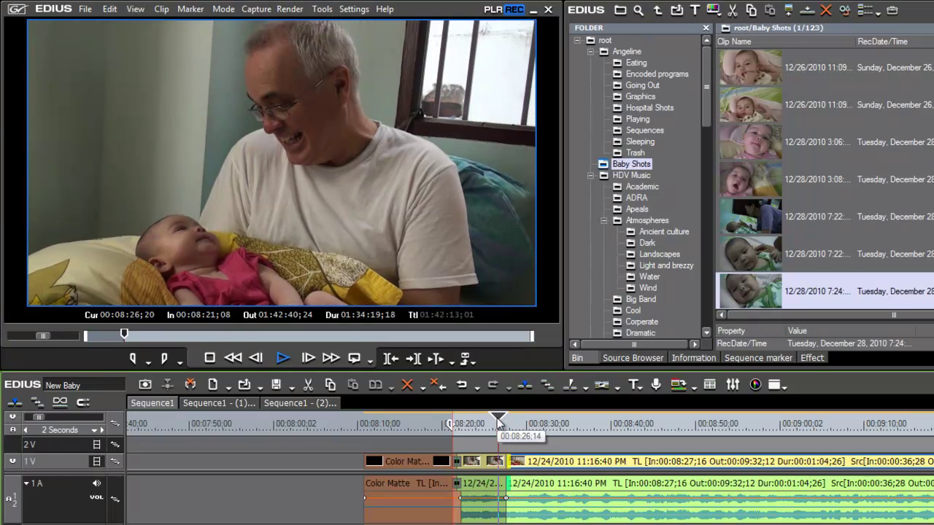
Split the trimmed segment at 00:08:34;03 and ripple-delete the rest of that shot after the split.
left_click(560, 420)
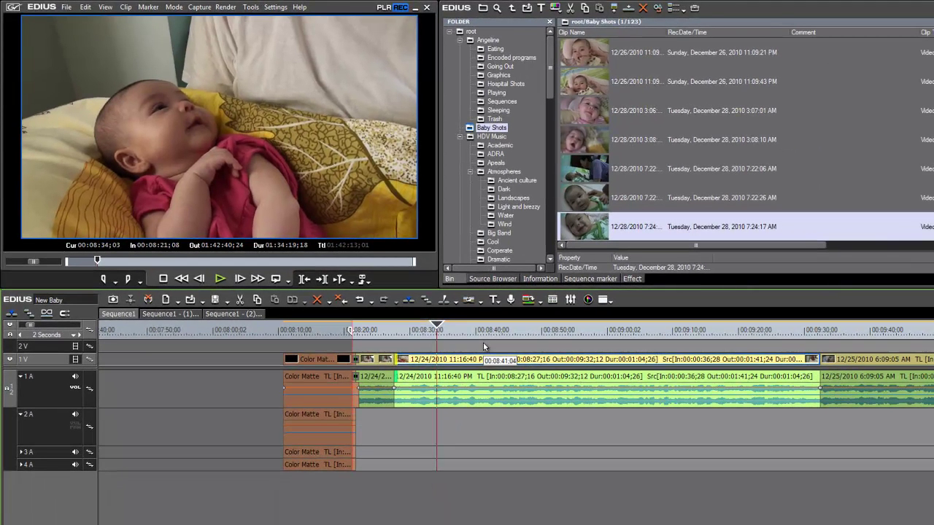
key("c")
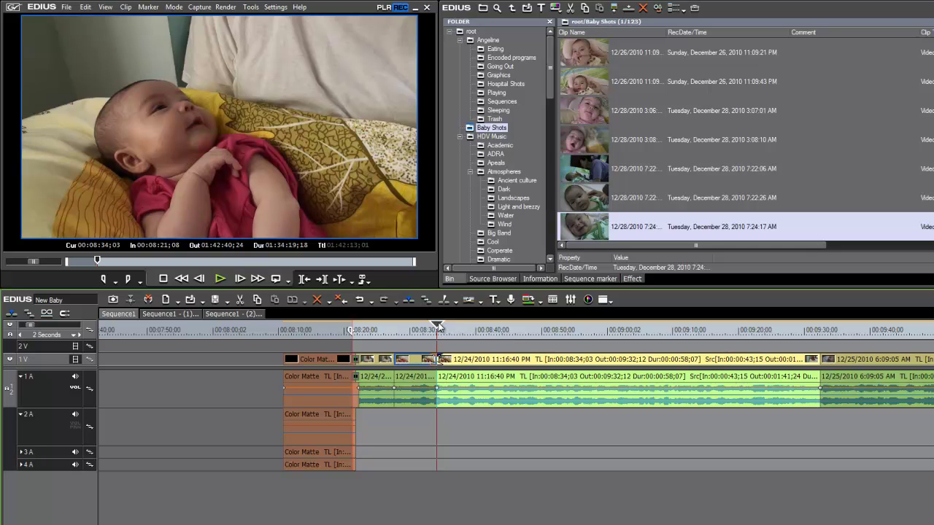
left_click_drag(437, 327, 719, 375)
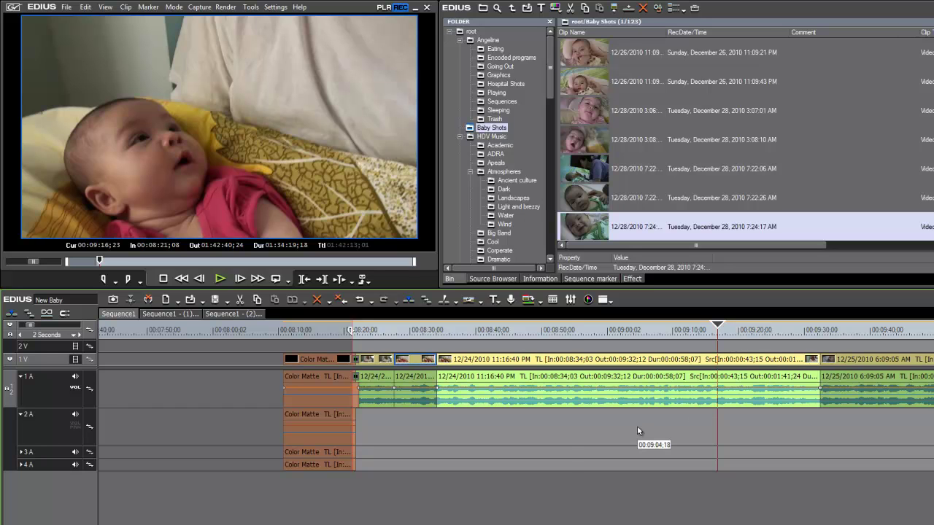
scroll(637, 426, "down", 3)
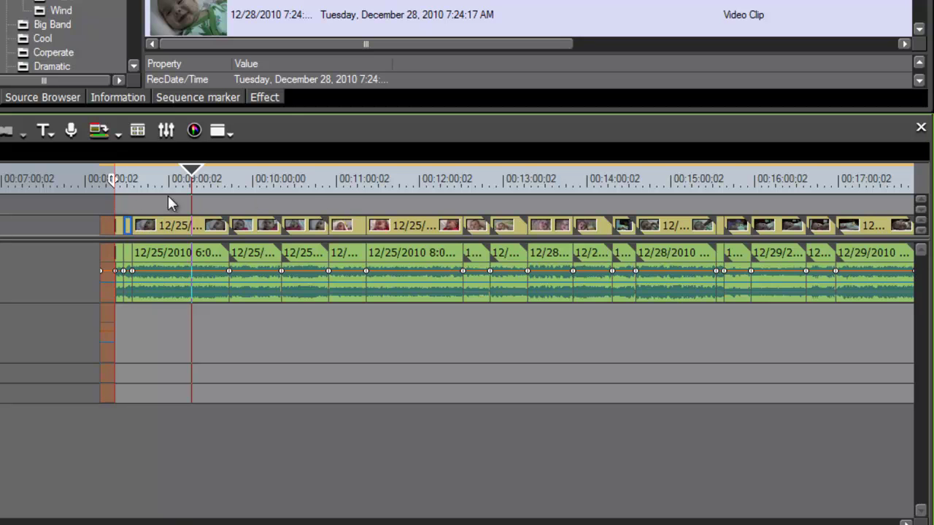
Ripple-trim the In edge of the 12/25/2010 6:09:05 AM clip to source time 00:00:31;07 and start previewing it.
left_click_drag(192, 172, 144, 175)
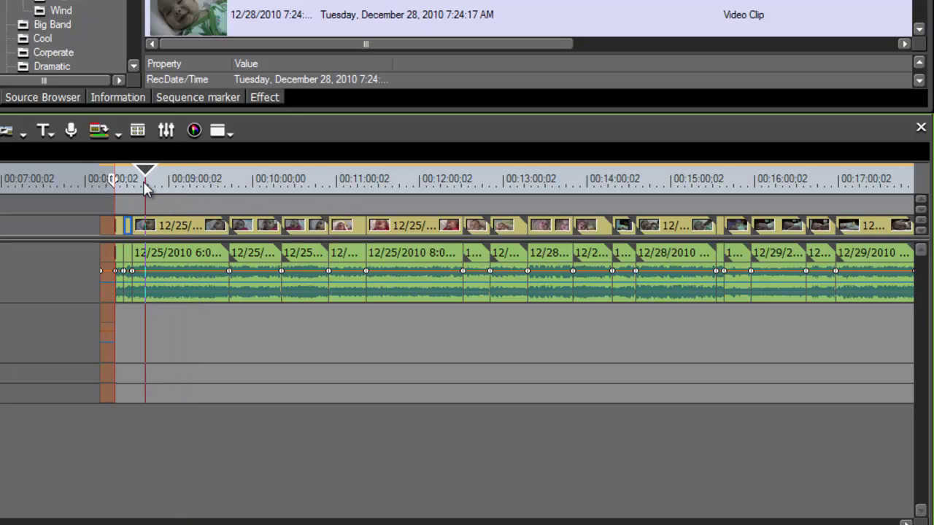
scroll(145, 189, "up", 4)
left_click_drag(145, 175, 22, 175)
scroll(22, 175, "down", 1)
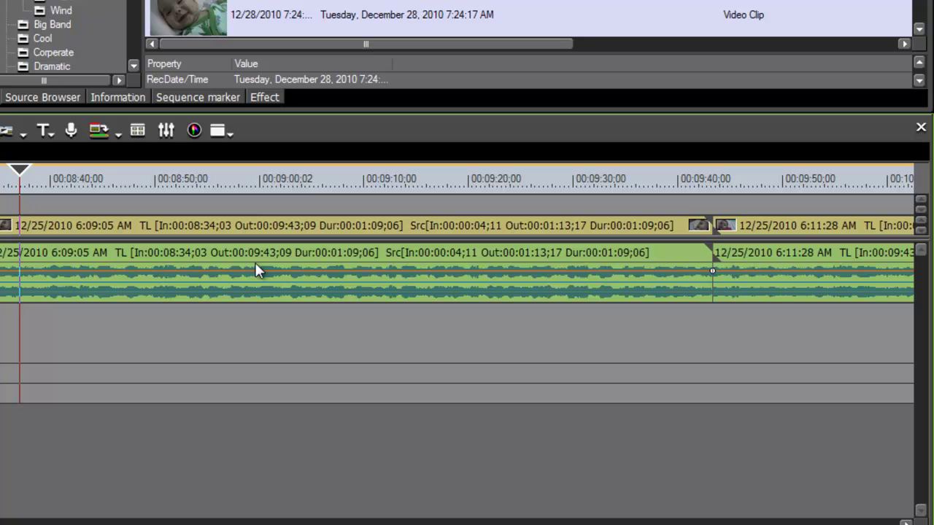
scroll(179, 288, "down", 1)
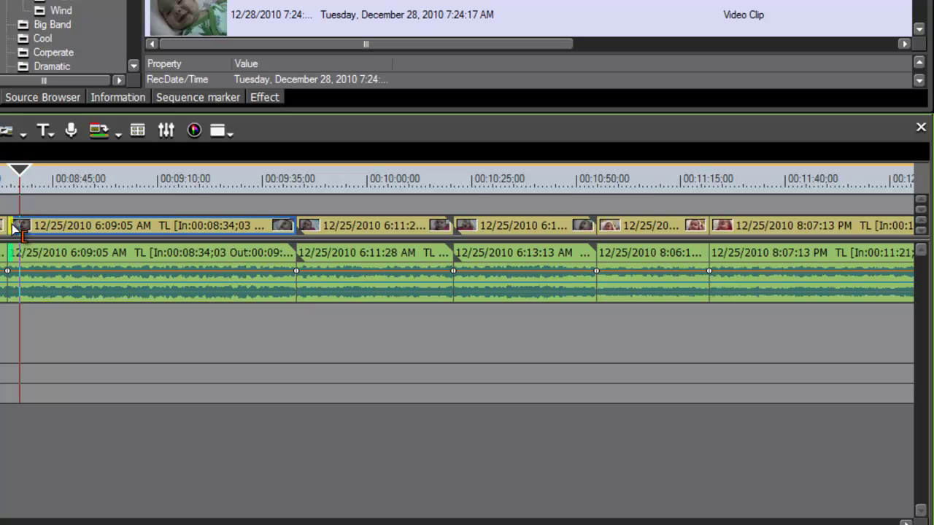
left_click_drag(16, 229, 75, 233)
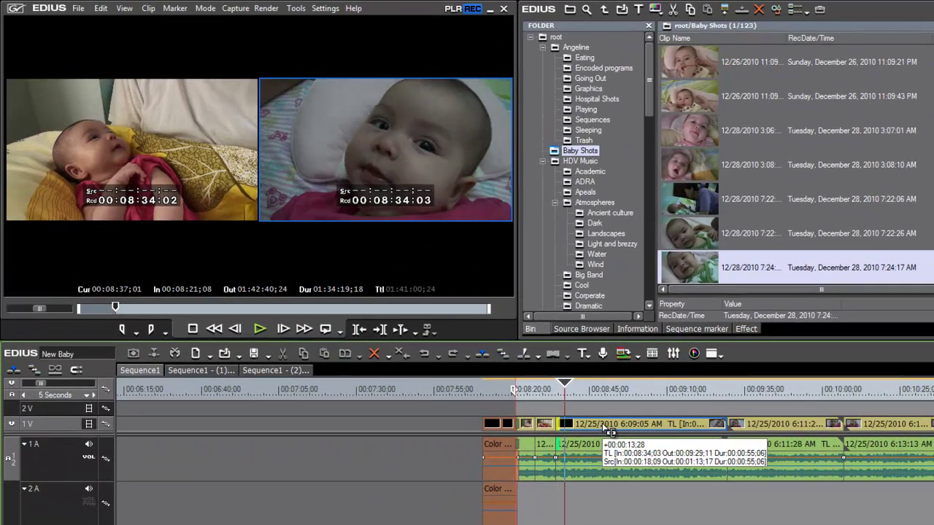
left_click_drag(609, 431, 652, 433)
left_click_drag(649, 432, 647, 432)
key("space")
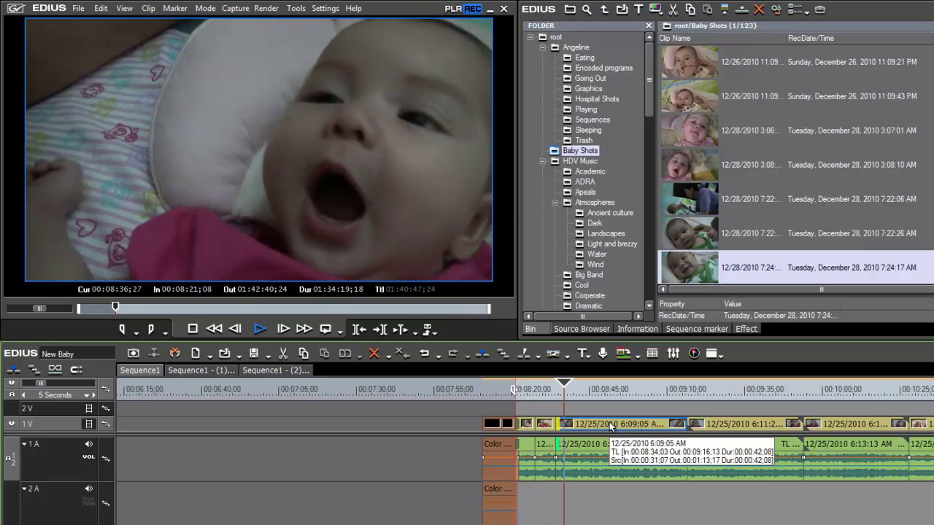
Stop the preview and ripple-trim the In edge of the 12/25/2010 6:09:05 AM clip to source time 00:00:32;19.
key("space")
scroll(588, 423, "up", 2)
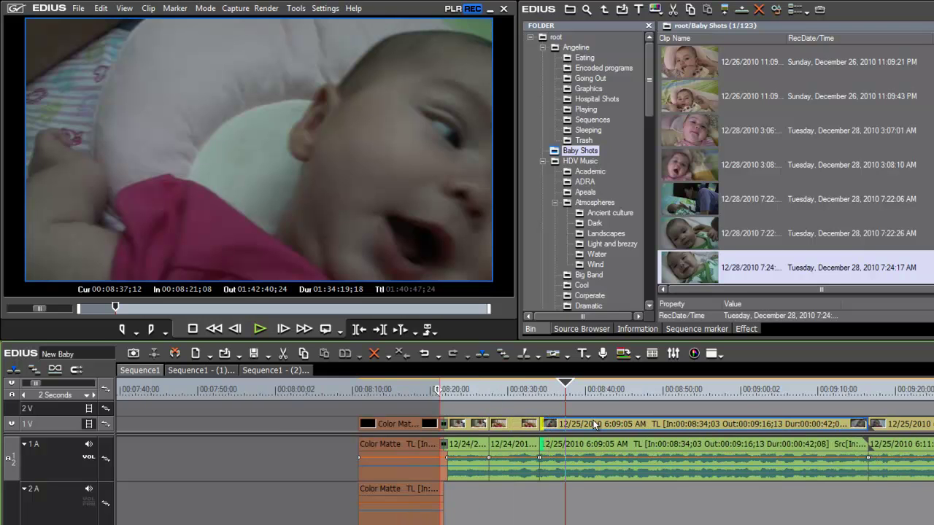
left_click_drag(520, 423, 543, 426)
left_click_drag(562, 384, 497, 389)
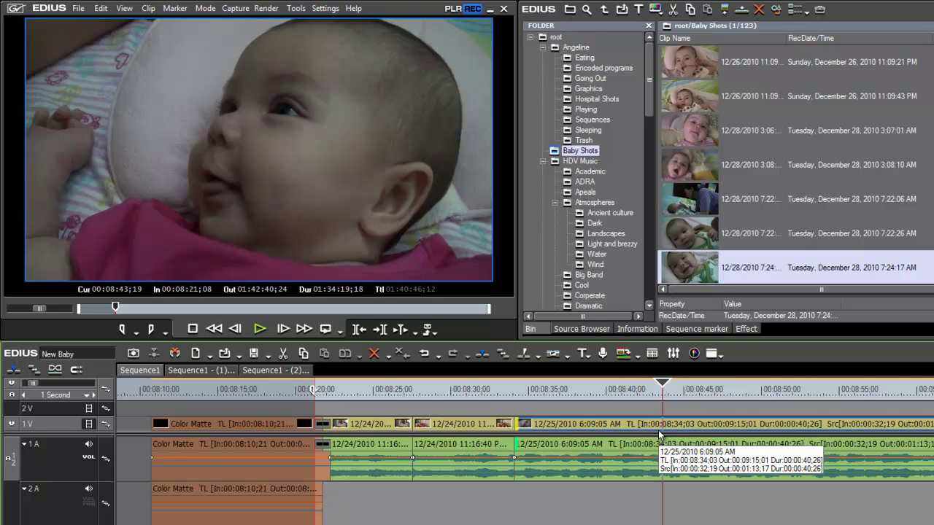
Split the 12/25/2010 6:09:05 AM clip at 00:08:42;26 and ripple-delete the part after the split.
left_click(620, 394)
left_click_drag(620, 397, 651, 399)
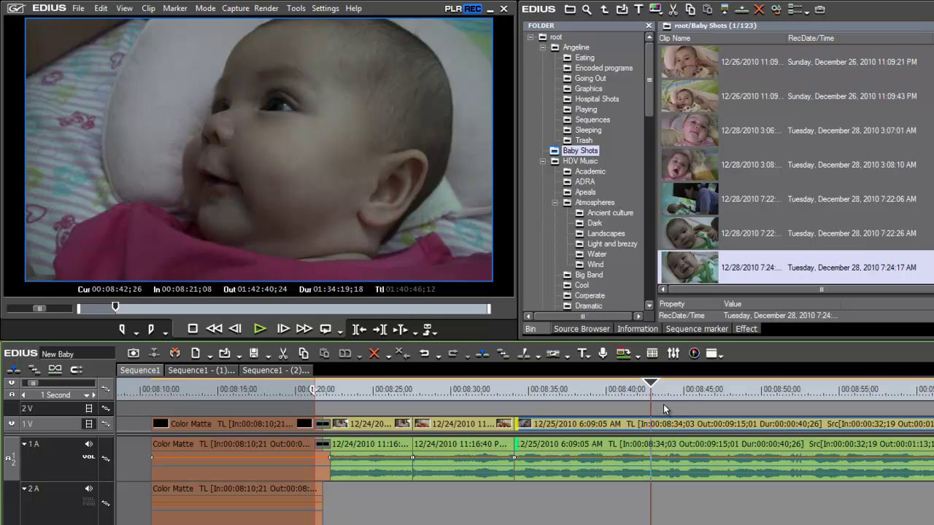
key("c")
left_click_drag(651, 383, 764, 443)
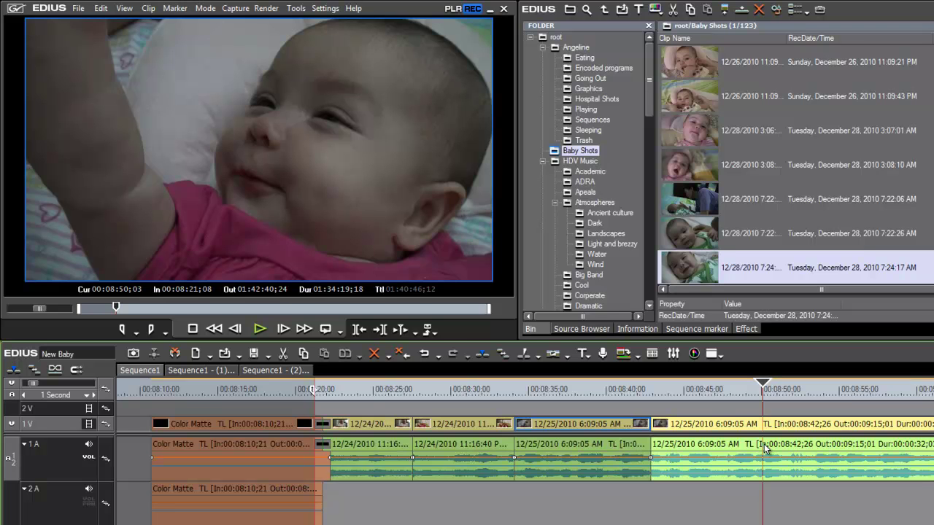
key("Delete")
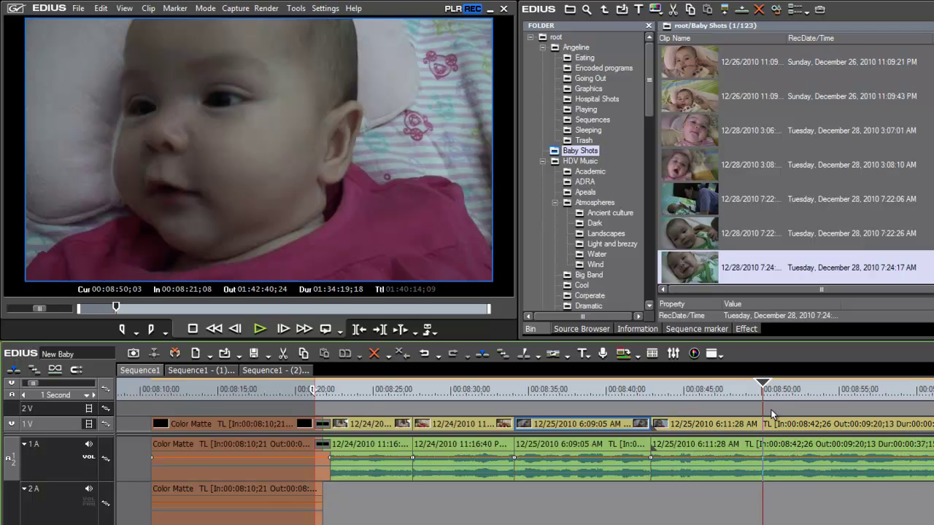
Scrub through the 12/25/2010 6:11:28 AM and 6:13:13 AM clips and ripple-delete both of them.
left_click_drag(764, 384, 750, 437)
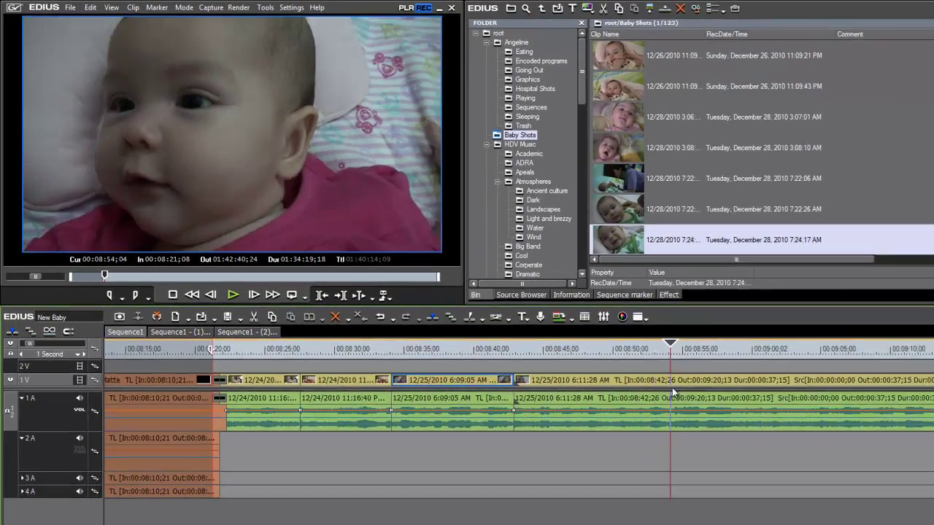
left_click_drag(672, 392, 818, 401)
left_click(675, 339)
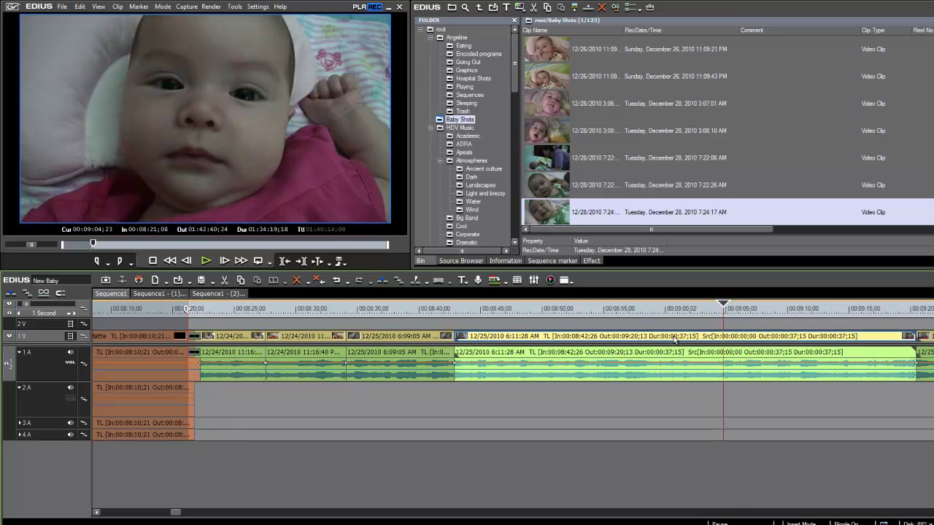
key("alt+Delete")
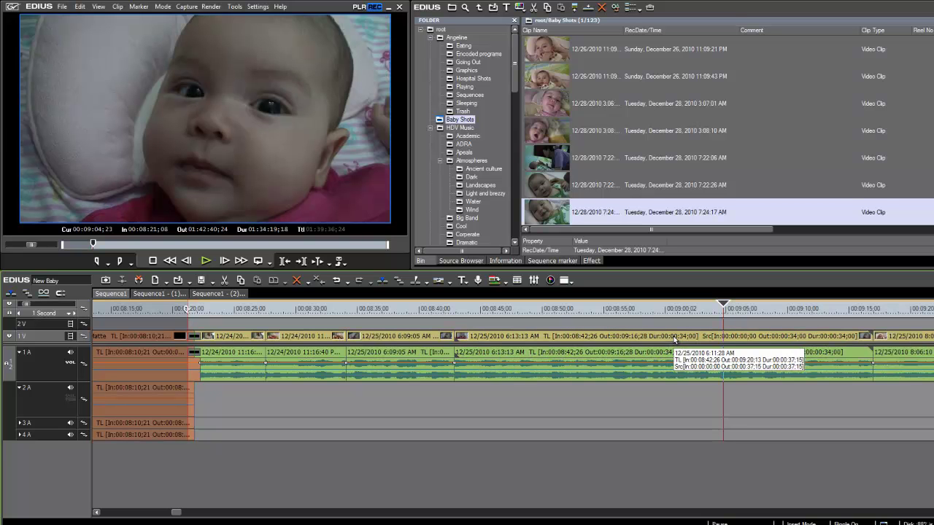
left_click_drag(724, 306, 588, 341)
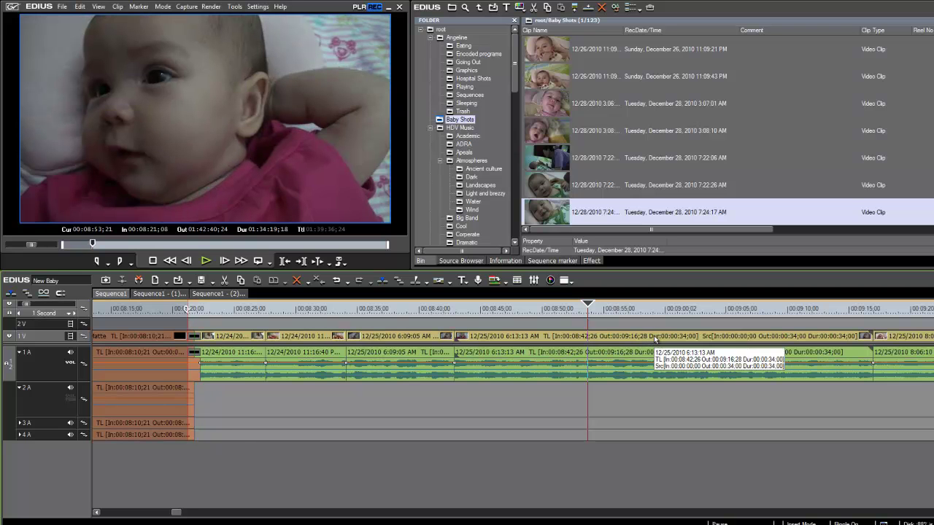
left_click(655, 339)
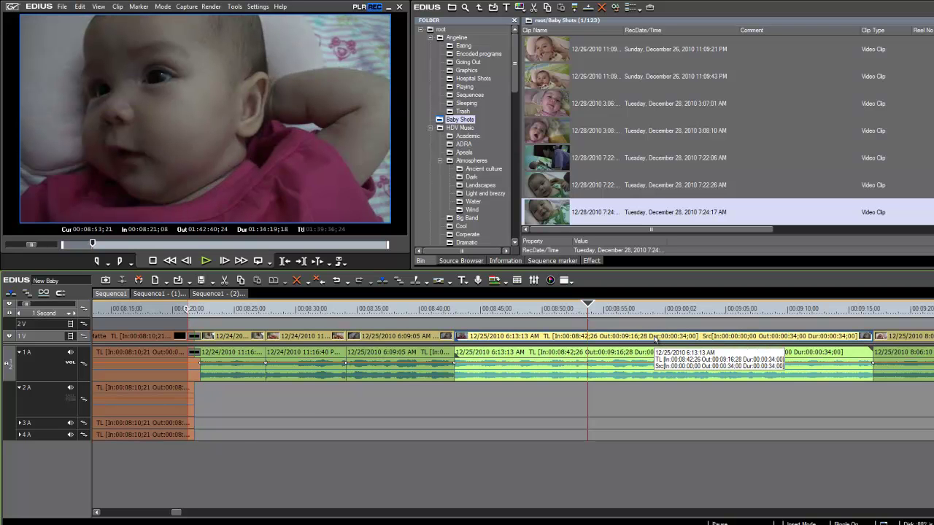
key("Delete")
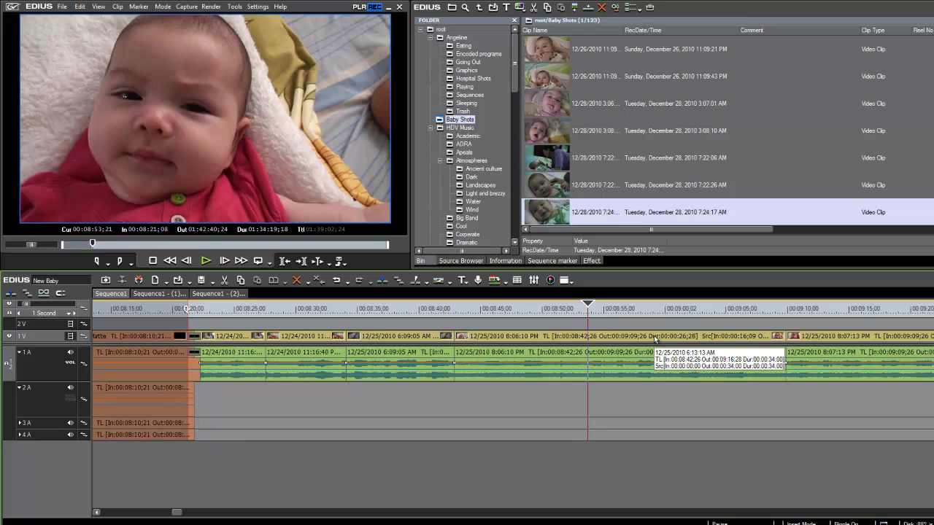
Split the 12/25/2010 8:06:10 PM clip at 00:08:47;10 and ripple-delete the part before the split.
left_click_drag(589, 307, 510, 376)
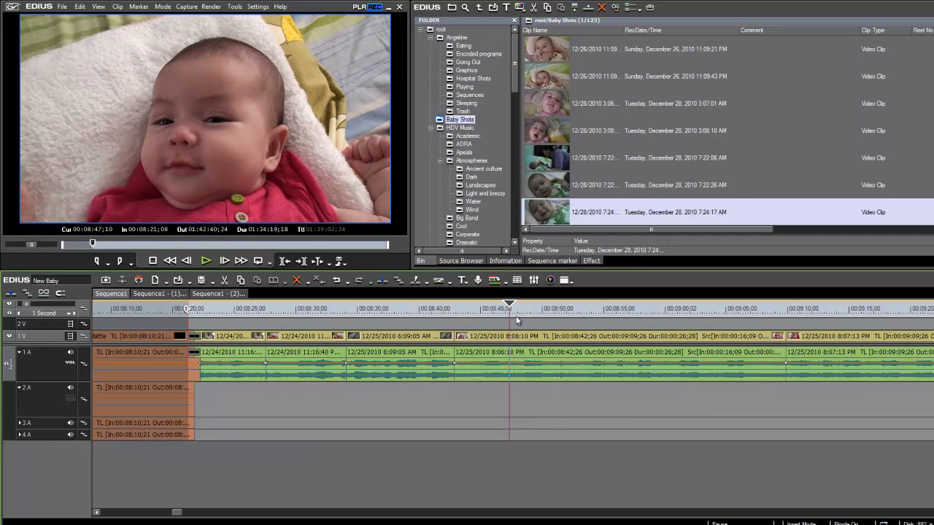
left_click_drag(510, 305, 509, 307)
key("c")
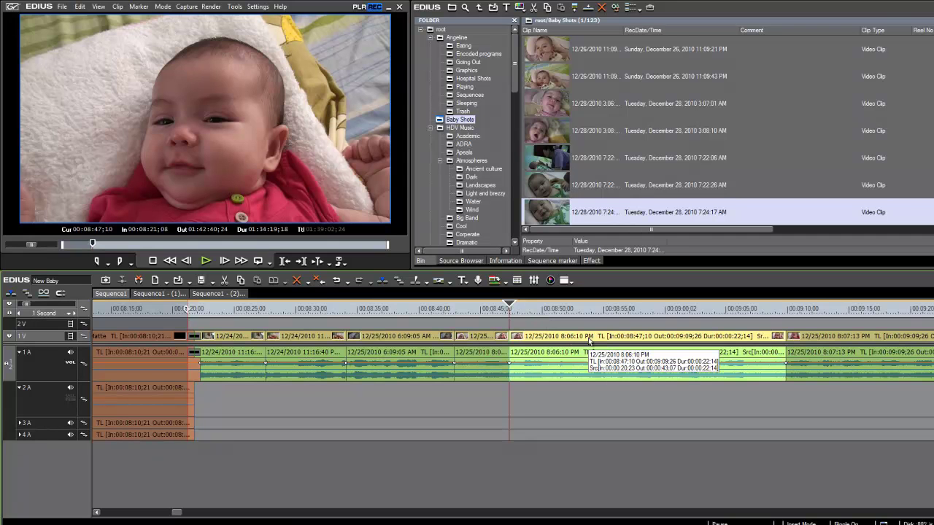
mouse_move(511, 308)
left_mouse_down()
mouse_move(528, 310)
mouse_move(511, 311)
left_mouse_up()
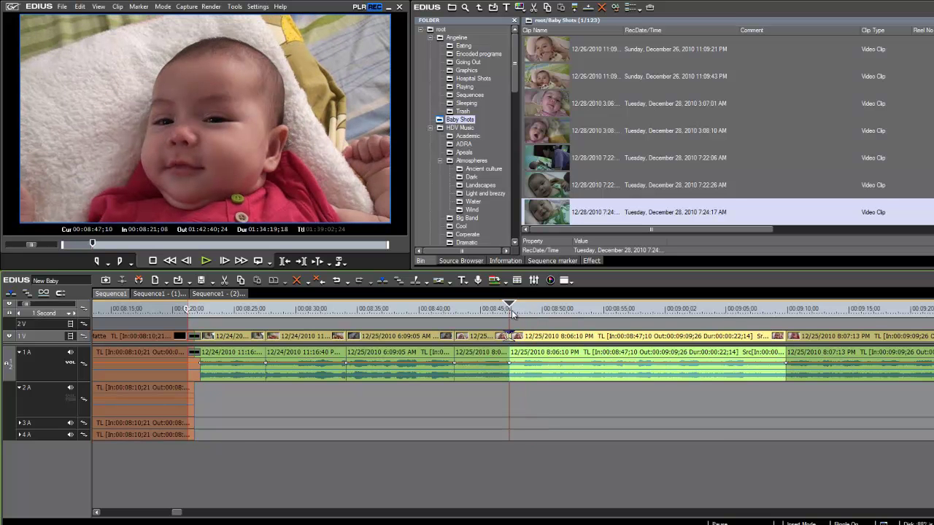
left_click(482, 339)
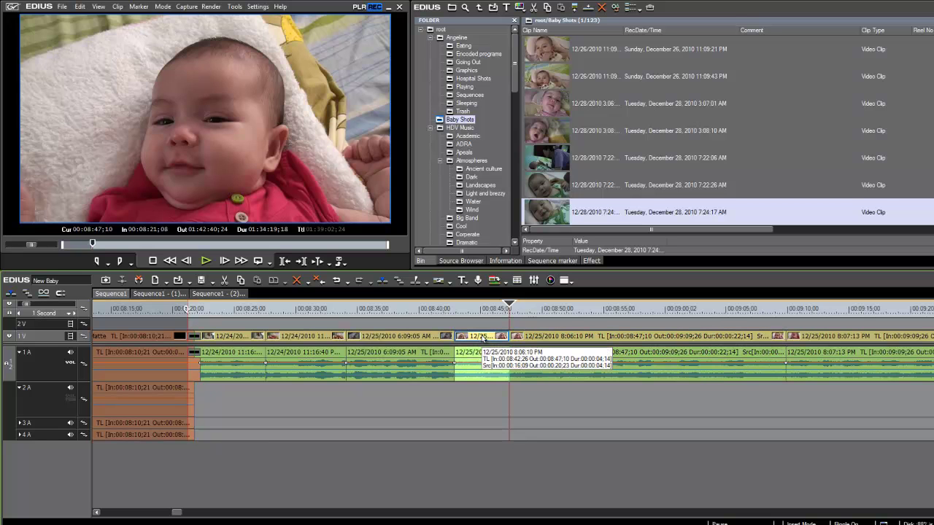
key("alt+Delete")
Split the remaining 12/25/2010 8:06:10 PM clip at 00:08:47;13 and ripple-delete the part after the split.
left_click_drag(511, 307, 508, 337)
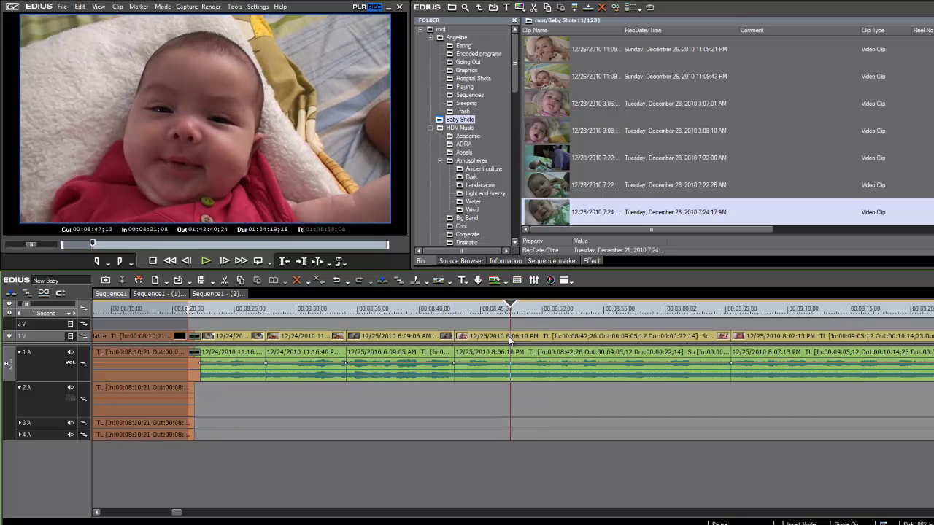
key("c")
left_click_drag(513, 310, 690, 330)
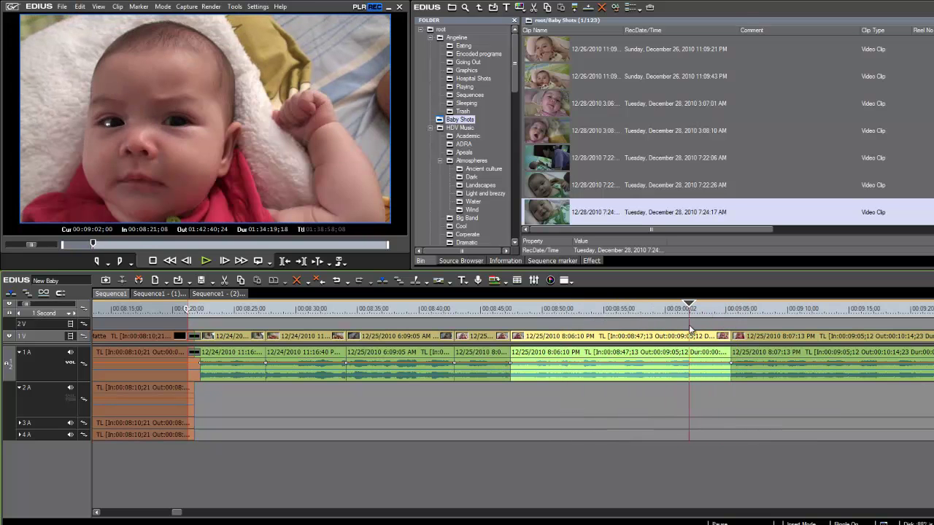
key("Delete")
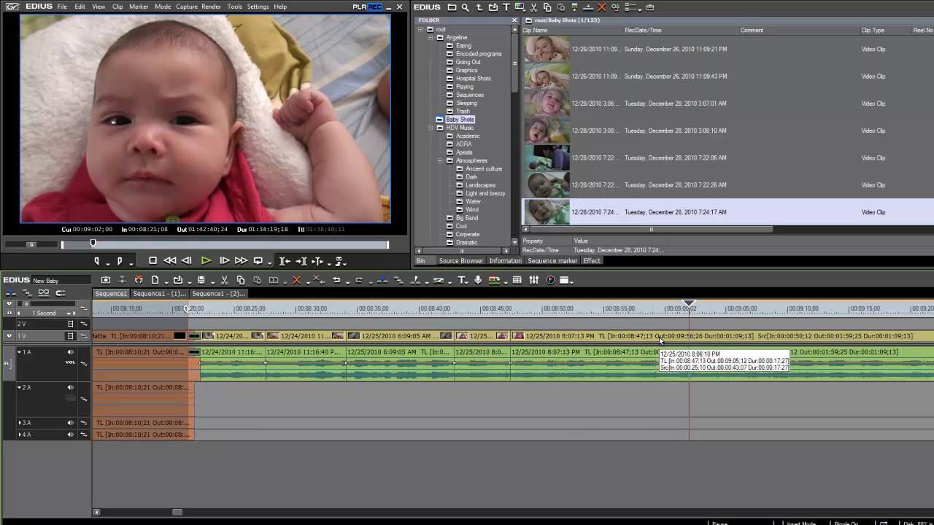
Scrub through the 12/25/2010 8:07:13 PM clip and ripple-delete it.
left_click(580, 309)
left_click_drag(584, 312, 781, 307)
scroll(750, 311, "down", 2)
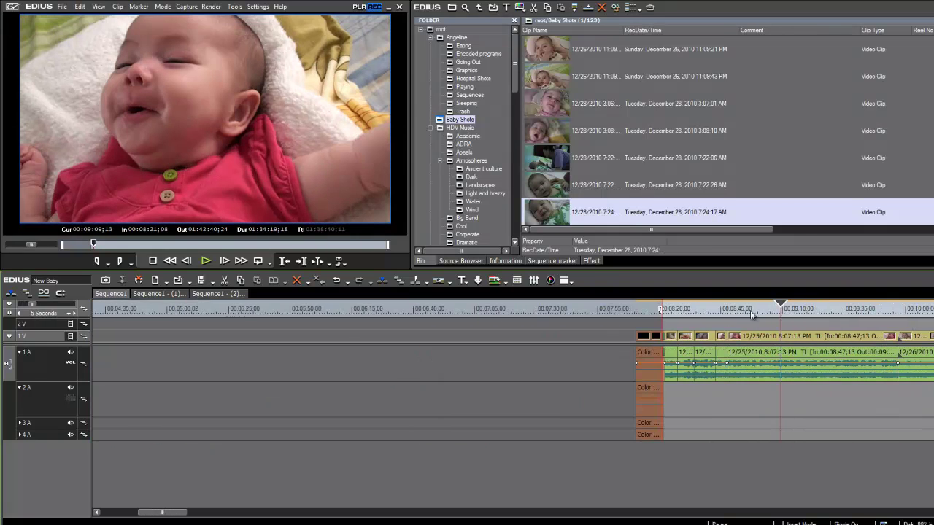
left_click_drag(178, 515, 208, 513)
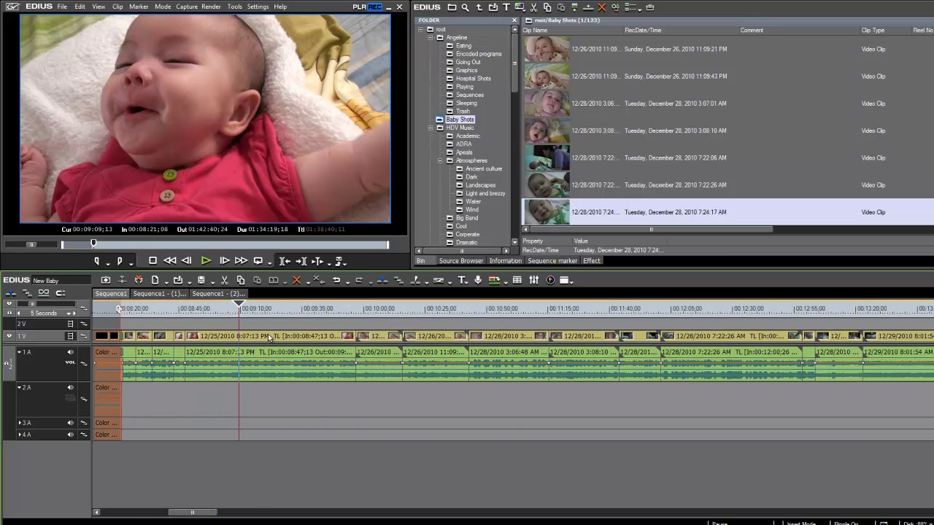
left_click_drag(238, 303, 240, 343)
left_click(245, 342)
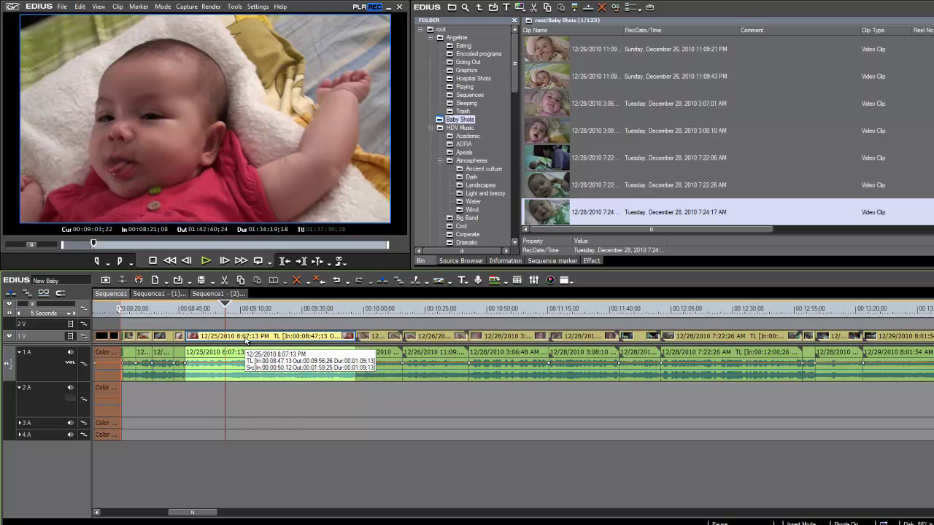
key("Delete")
Review the next clips, select the two 12/26/2010 clips and the 12/28/2010 3:06:48 and 3:08:10 clips one by one, and clear the selection.
left_click_drag(226, 308, 193, 359)
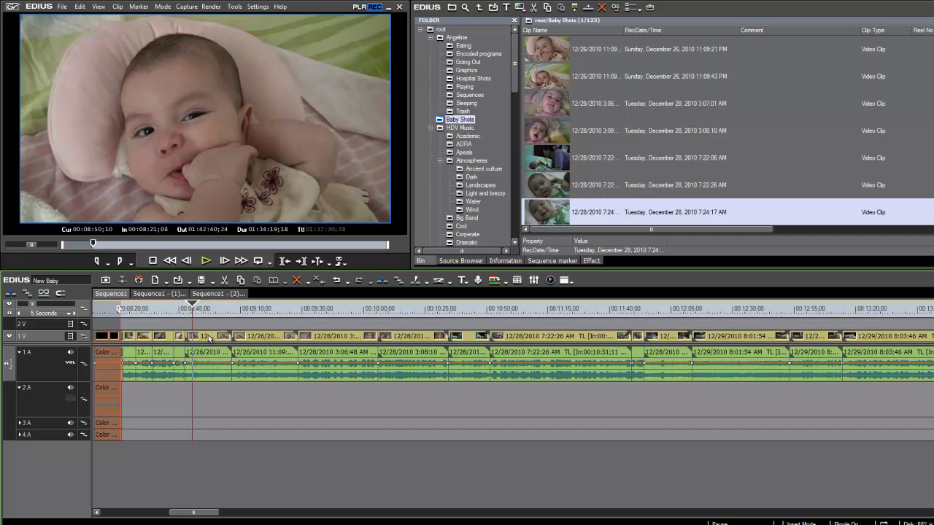
left_click(207, 337)
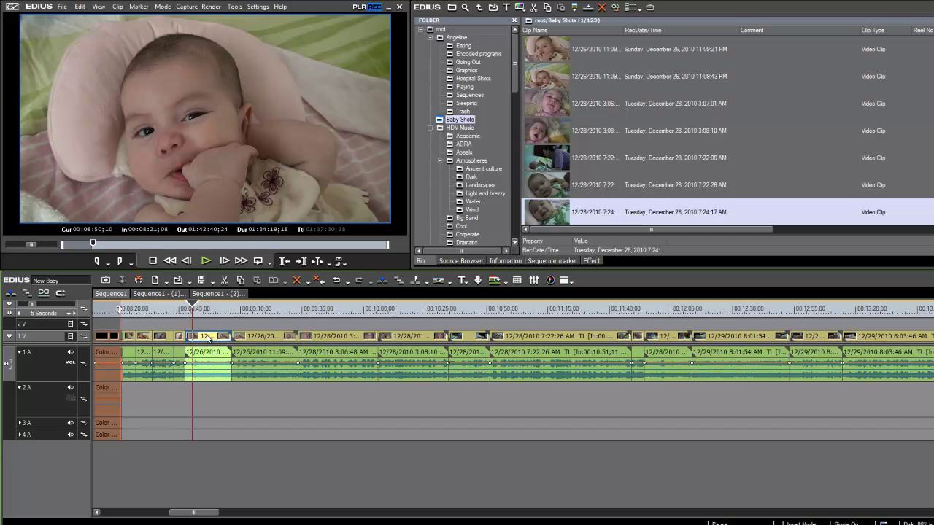
left_click(252, 339, "ctrl")
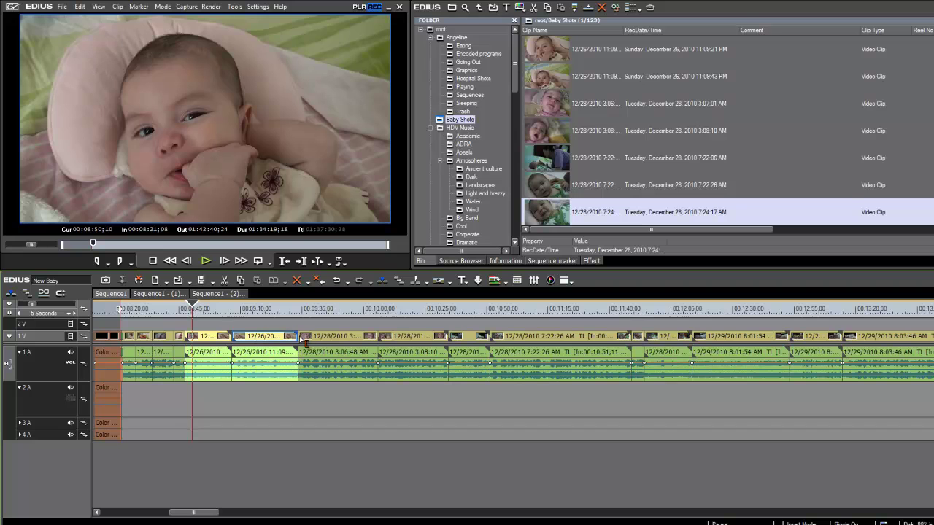
left_click(326, 339, "ctrl")
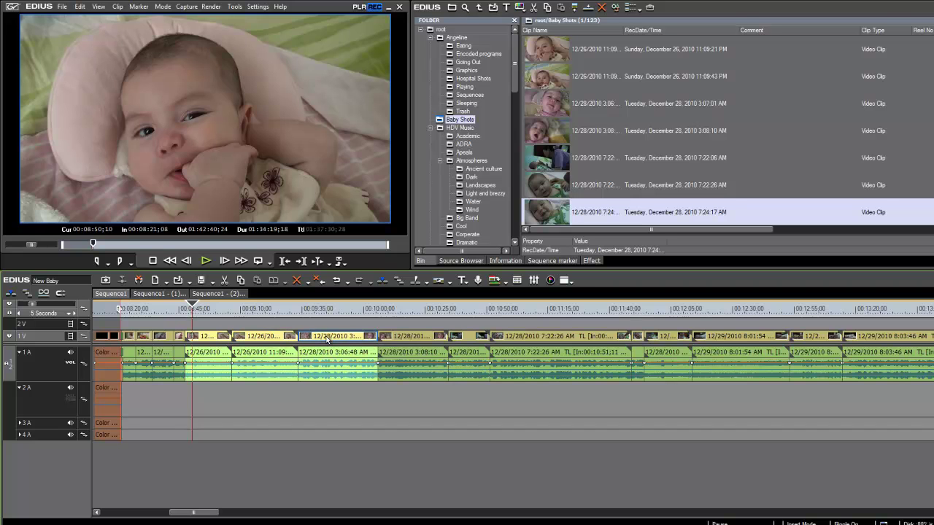
left_click(398, 339, "ctrl")
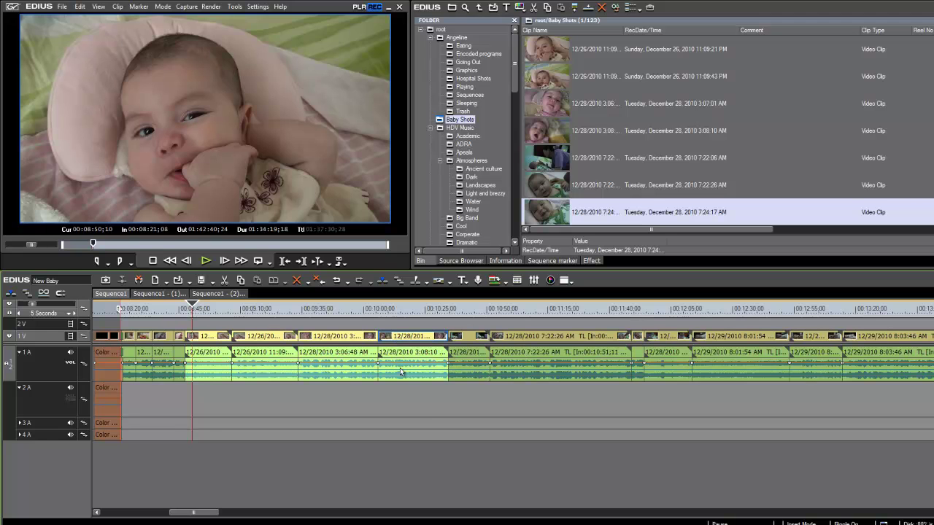
left_click(407, 396)
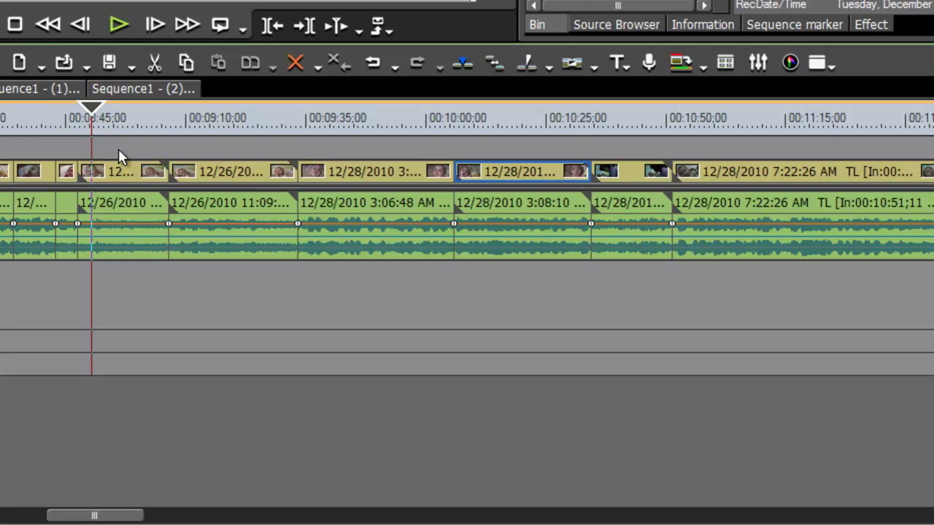
Box-select the two 12/26/2010 clips and the 12/28/2010 3:06:48 and 3:08:10 clips together and ripple-delete them.
left_click(120, 176)
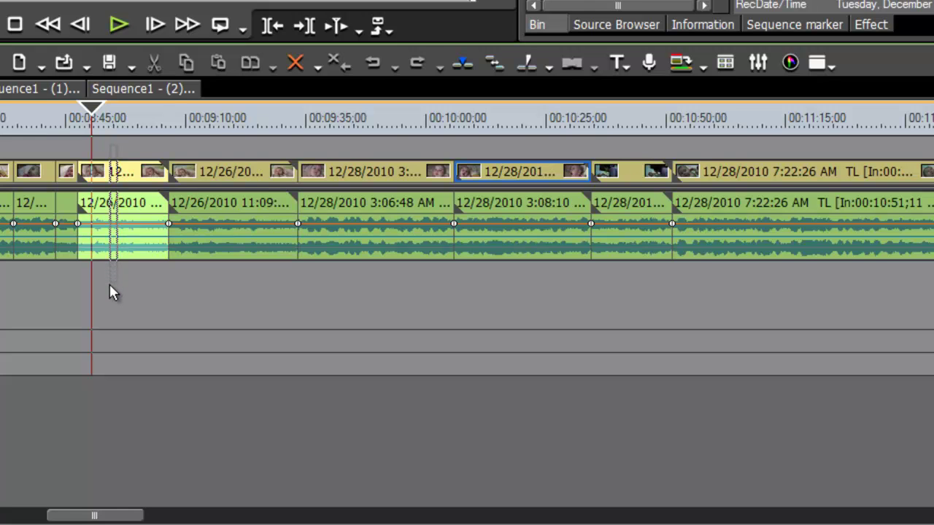
left_click_drag(119, 286, 538, 313)
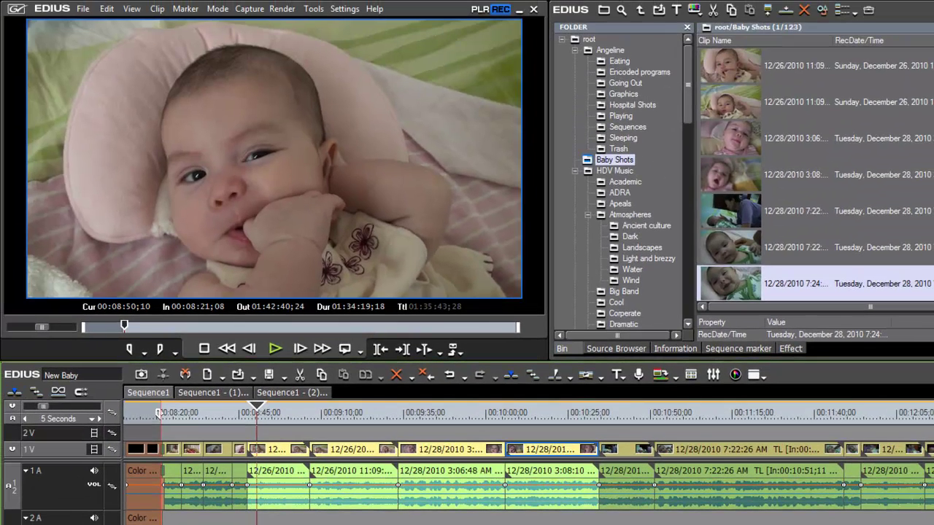
key("Delete")
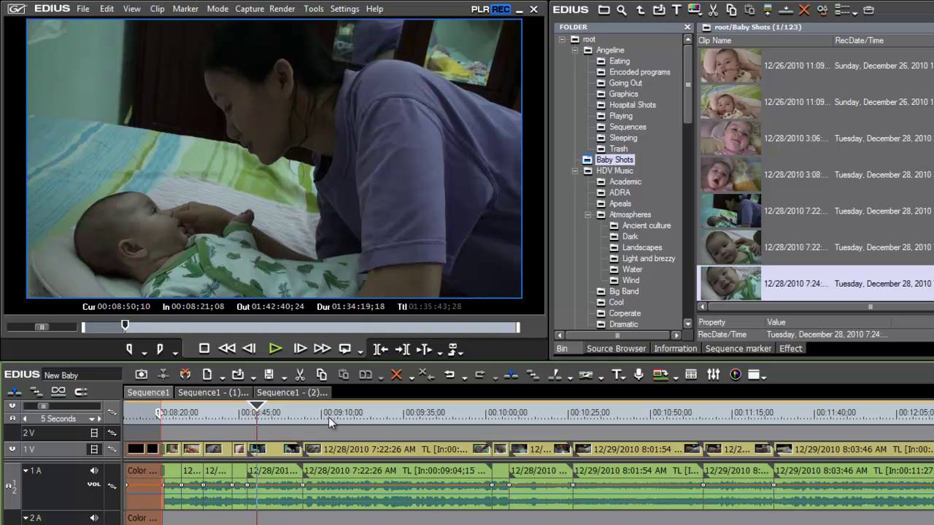
Scrub through the first part of the 12/28/2010 7:22:06 AM clip up to about 00:08:52 to judge which moment to keep.
left_click_drag(256, 407, 262, 452)
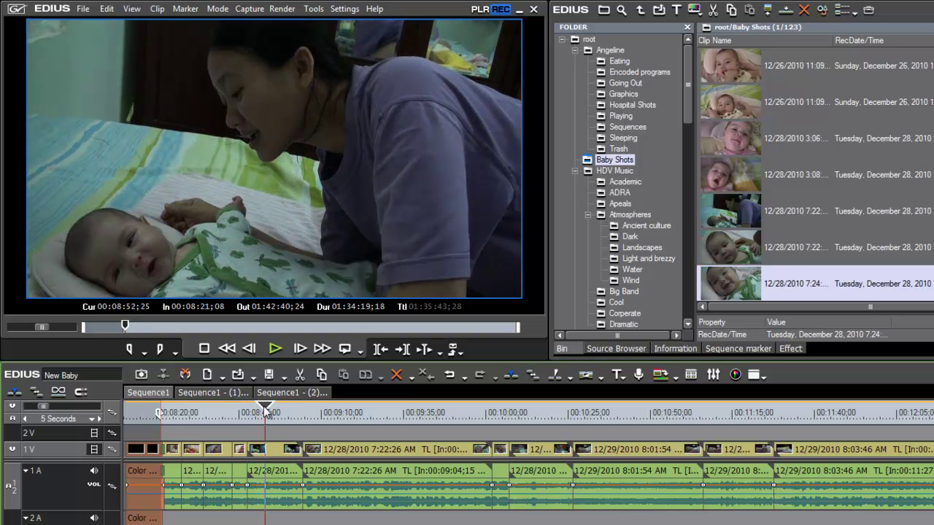
left_click(266, 412)
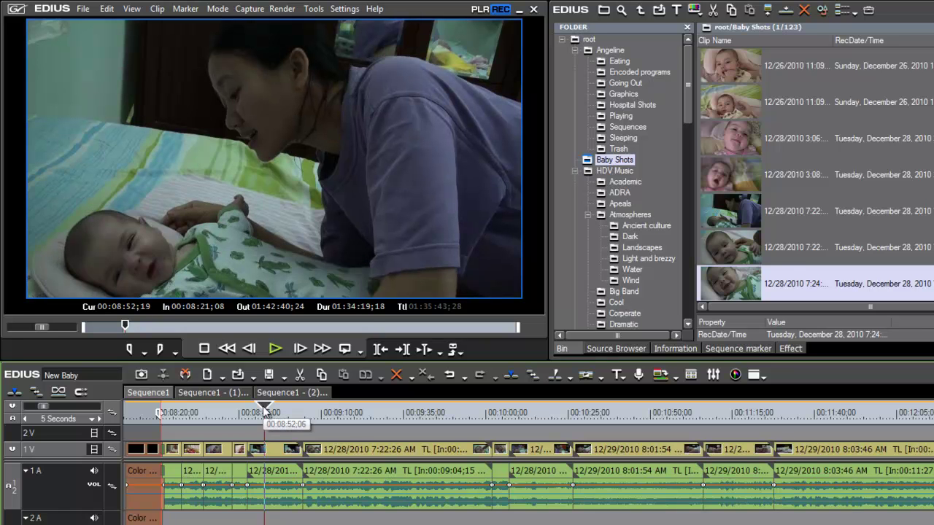
scroll(264, 408, "up", 2)
scroll(264, 409, "down", 1)
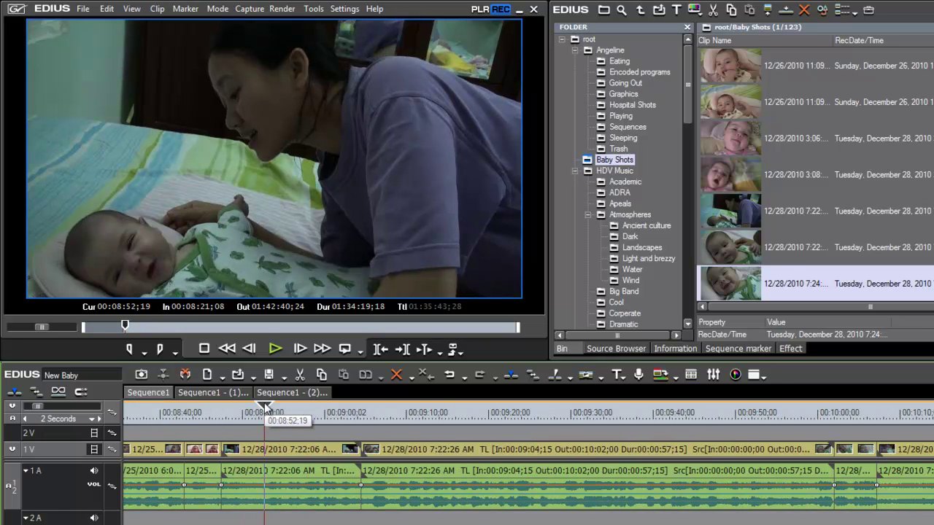
scroll(264, 408, "down", 1)
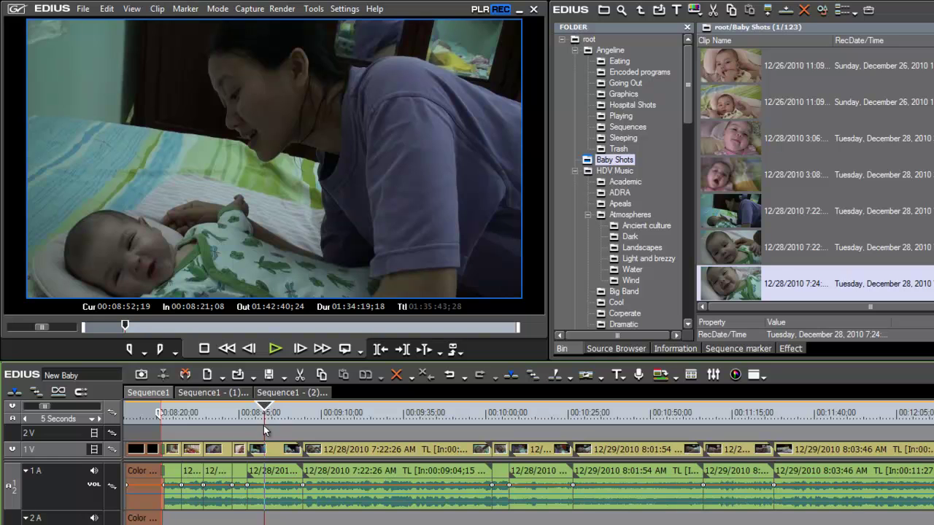
left_click(255, 412)
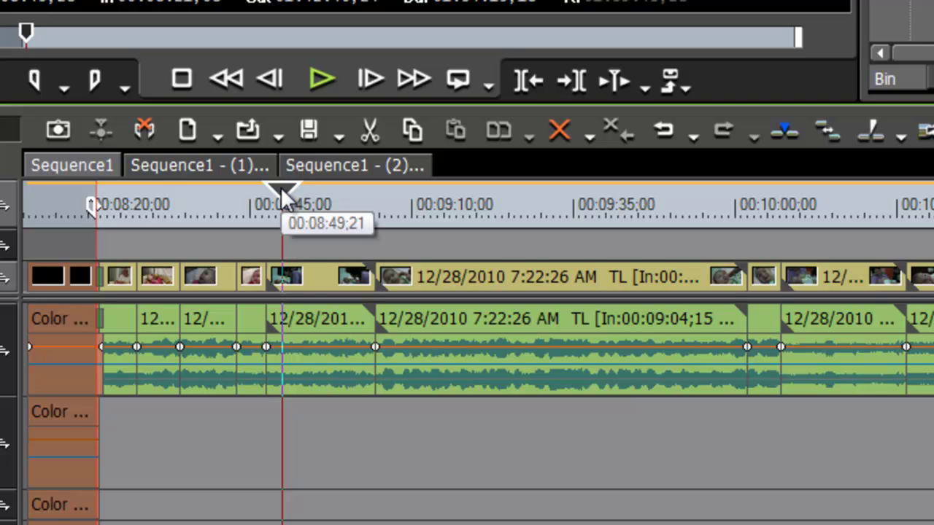
left_click_drag(282, 188, 297, 189)
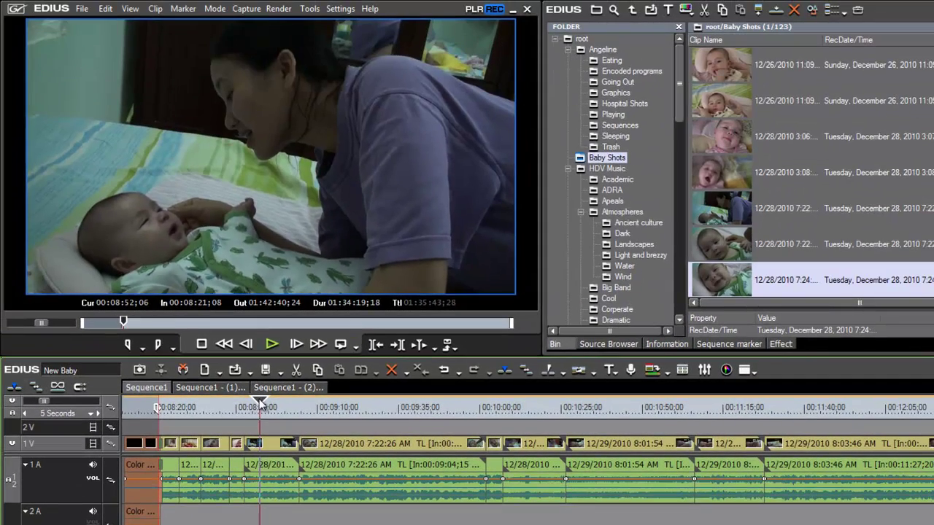
left_click_drag(260, 405, 260, 405)
scroll(260, 405, "up", 1)
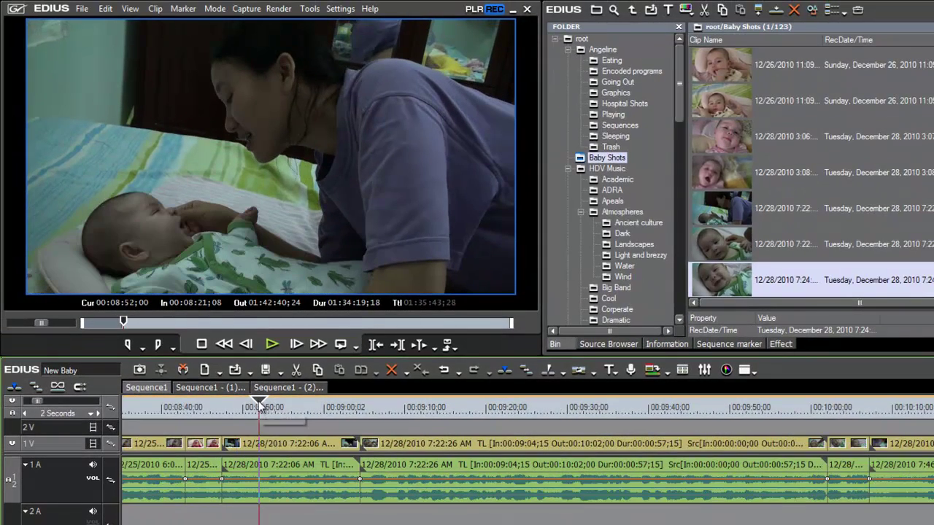
Check the start of the 12/28/2010 7:22:06 AM clip and ripple-trim its in point slightly inward.
left_click_drag(257, 407, 234, 426)
scroll(233, 430, "up", 1)
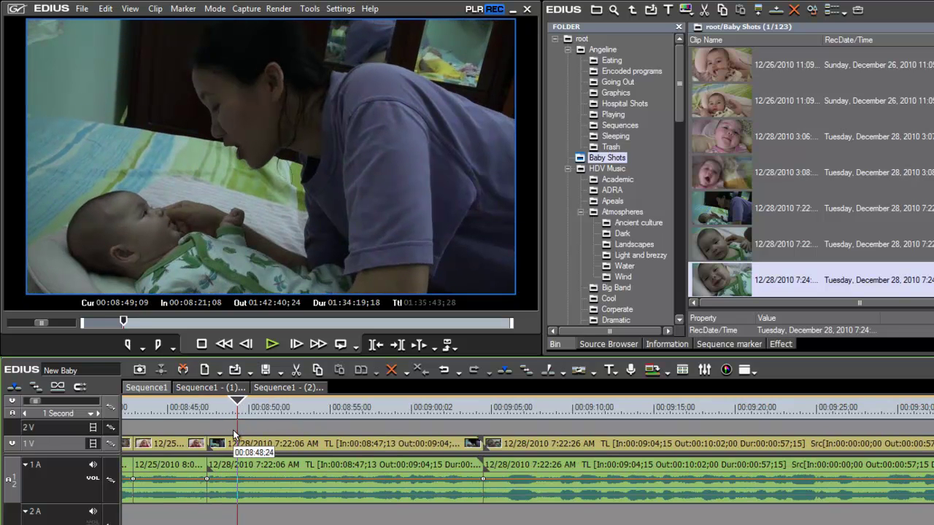
left_click(216, 445)
left_click_drag(216, 444, 239, 453)
Split the 12/28/2010 7:22:06 AM clip at 00:08:51;26 and ripple-delete the part after the split.
left_click_drag(239, 403, 282, 410)
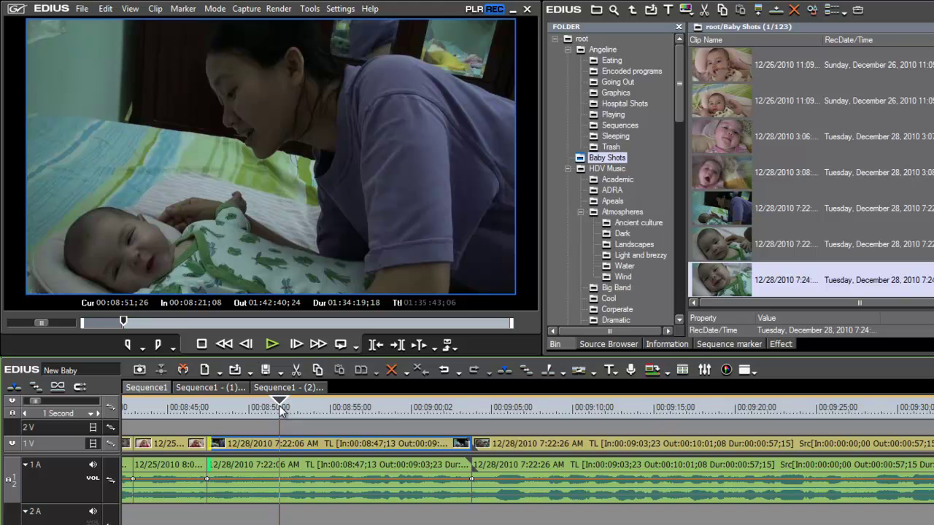
key("c")
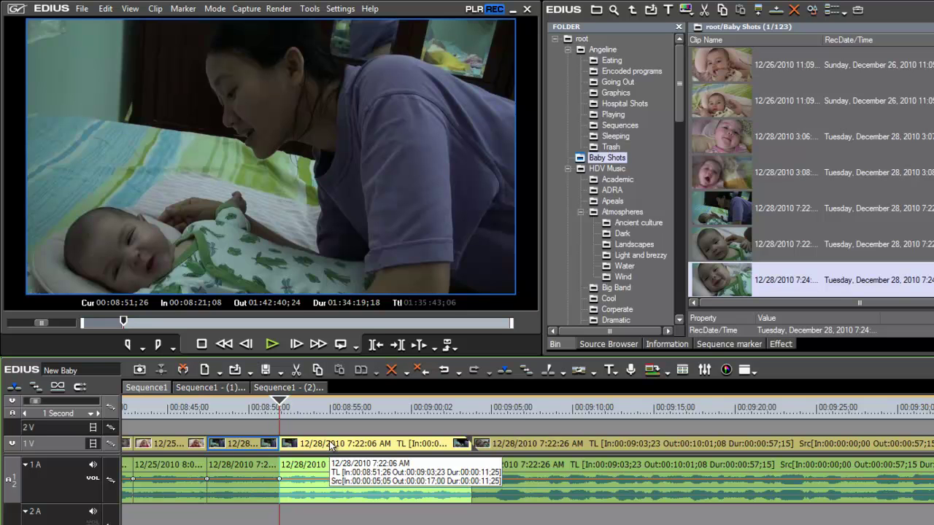
key("Delete")
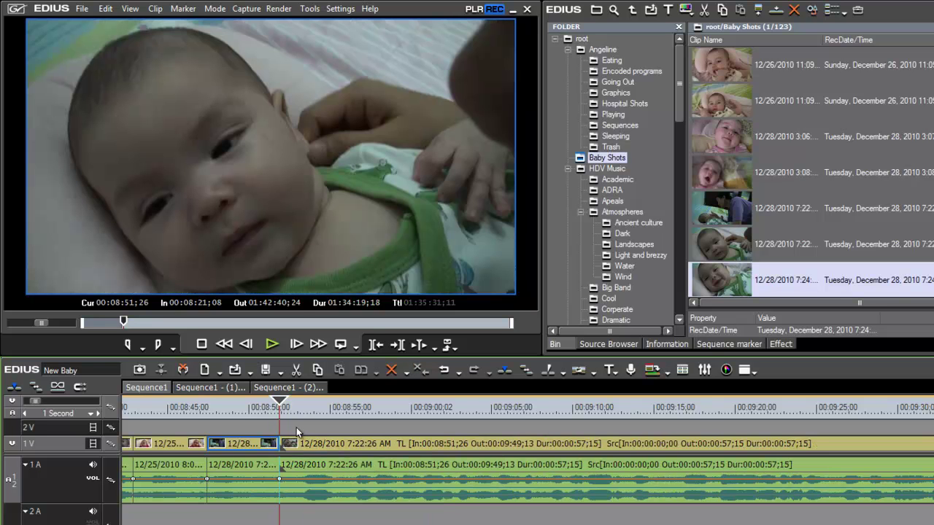
Split the 12/28/2010 7:22:26 AM clip at 00:08:59;14 and ripple-delete the part after the split.
left_click_drag(283, 407, 402, 445)
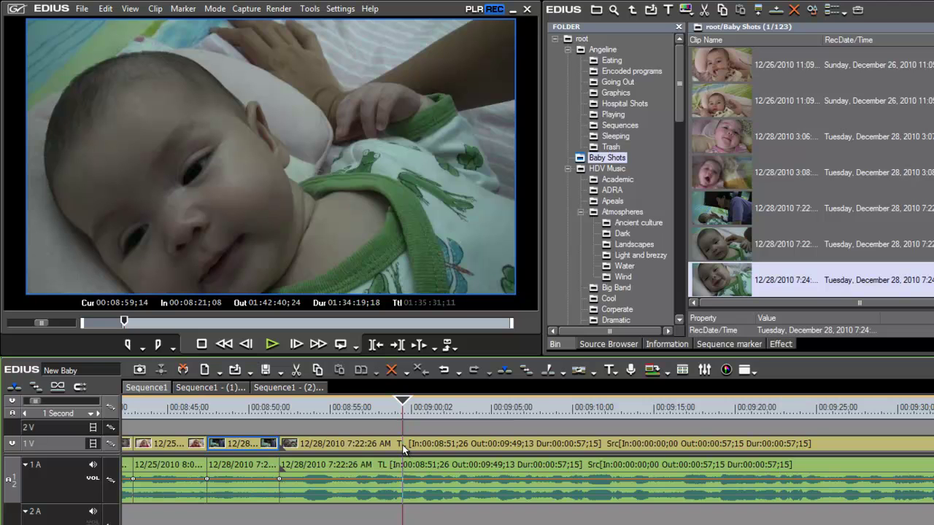
key("c")
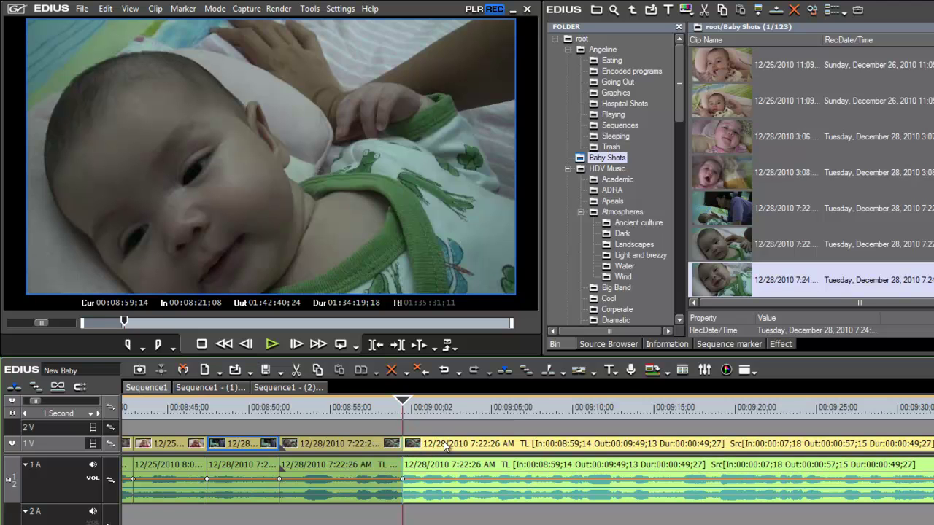
key("alt+Delete")
Review the remaining part of the 12/28/2010 7:22:26 AM clip and ripple-delete it.
left_click_drag(404, 401, 346, 446)
left_click(327, 440)
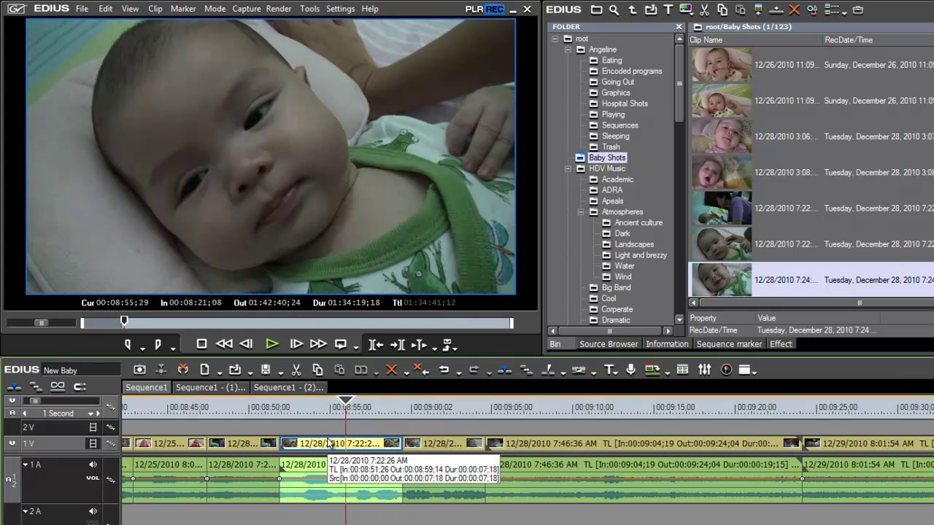
key("Delete")
Split the 12/28/2010 7:46:36 AM clip at 00:09:03;11 and ripple-delete the part before the split.
left_click_drag(343, 420, 464, 478)
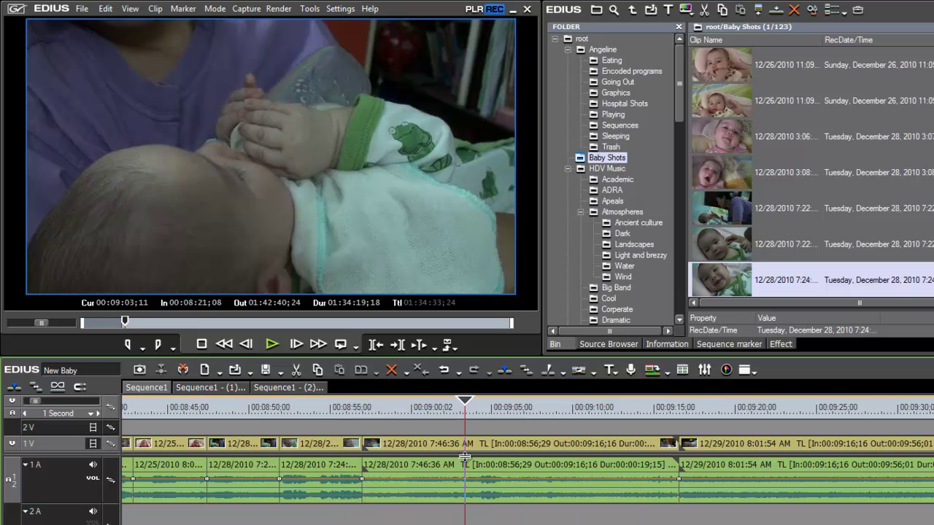
key("c")
left_click(432, 448)
key("Delete")
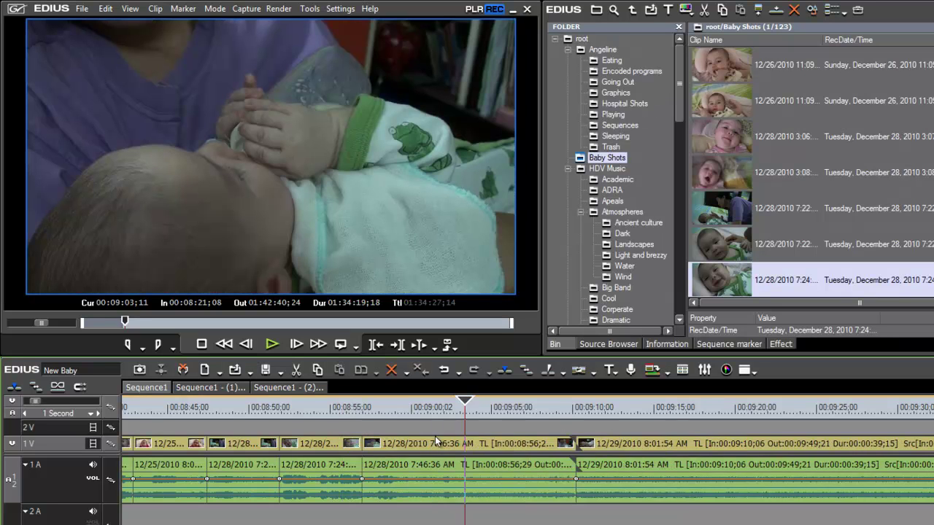
Scrub through the shortened 12/28/2010 7:46:36 AM clip and ripple-delete the following 12/29/2010 8:01:54 AM clip.
left_click(407, 416)
left_click_drag(407, 416, 512, 443)
left_click_drag(576, 444, 631, 453)
left_click(604, 446)
key("alt+Delete")
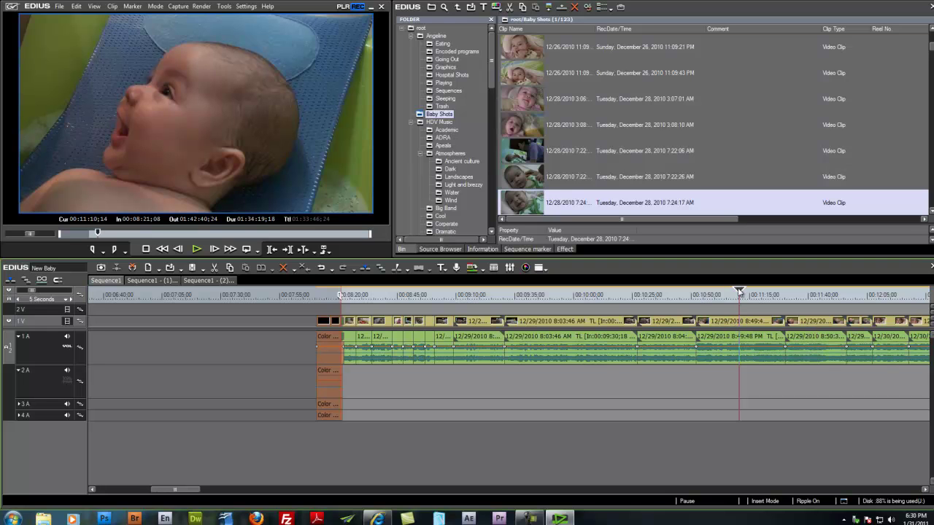
Move the 12/29/2010 8:49:48 PM clip ahead of the first remaining 12/29/2010 morning clip and scrub on to 00:10:33;28.
left_click(733, 324)
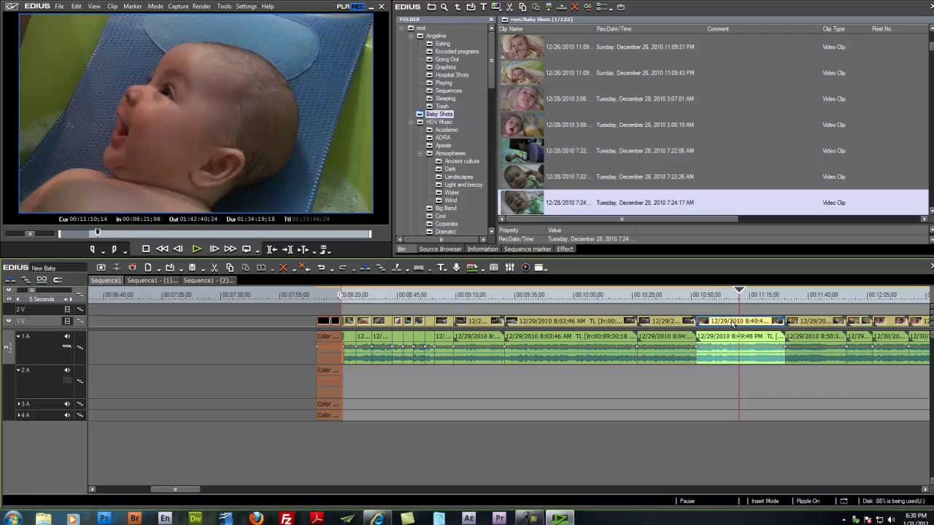
left_click_drag(733, 325, 488, 310)
left_click_drag(494, 313, 653, 337)
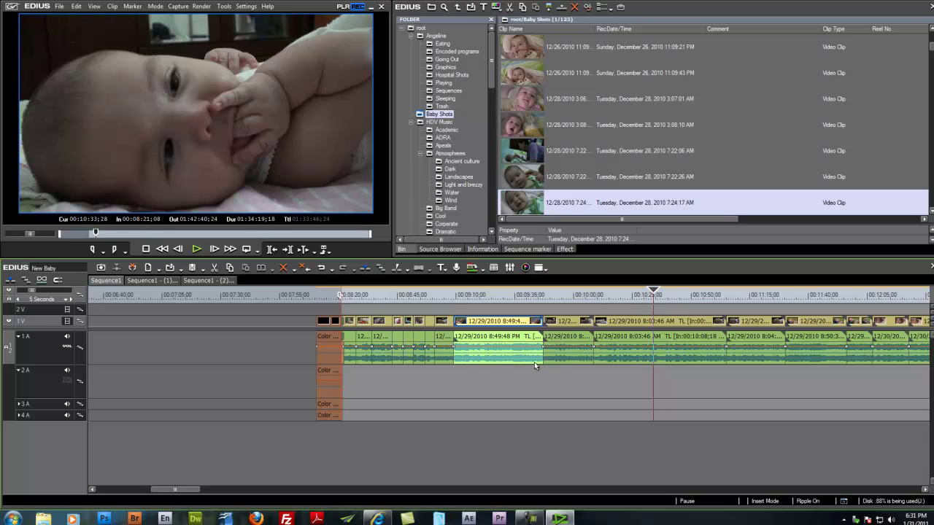
Move the 12/30/2010 clip and the 1/1/2011 8:23:56 AM clip directly in front of the 12/29/2010 8:03:46 AM clip.
scroll(534, 364, "down", 1)
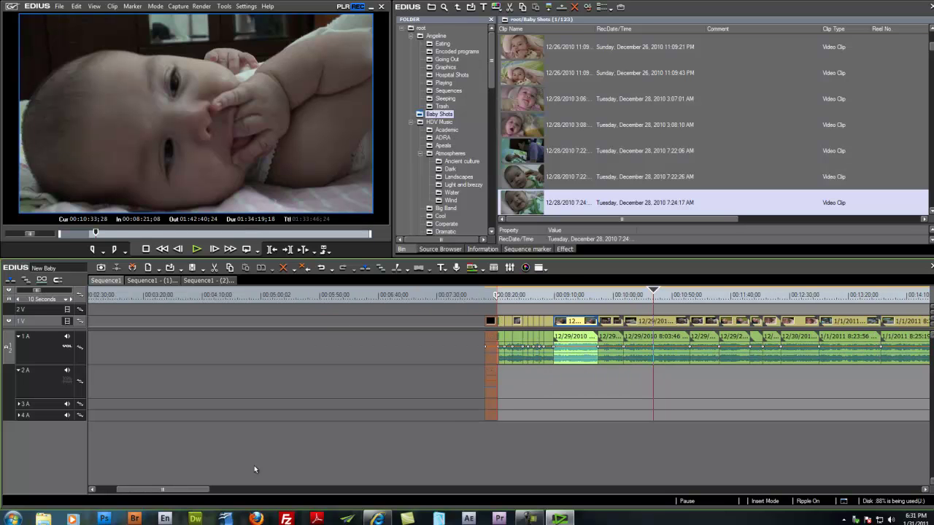
left_click_drag(196, 489, 230, 489)
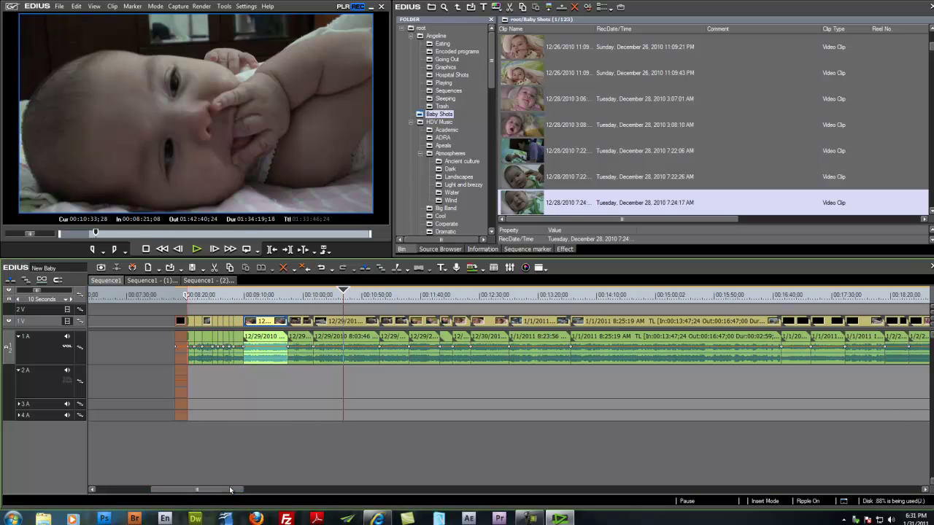
left_click(380, 292)
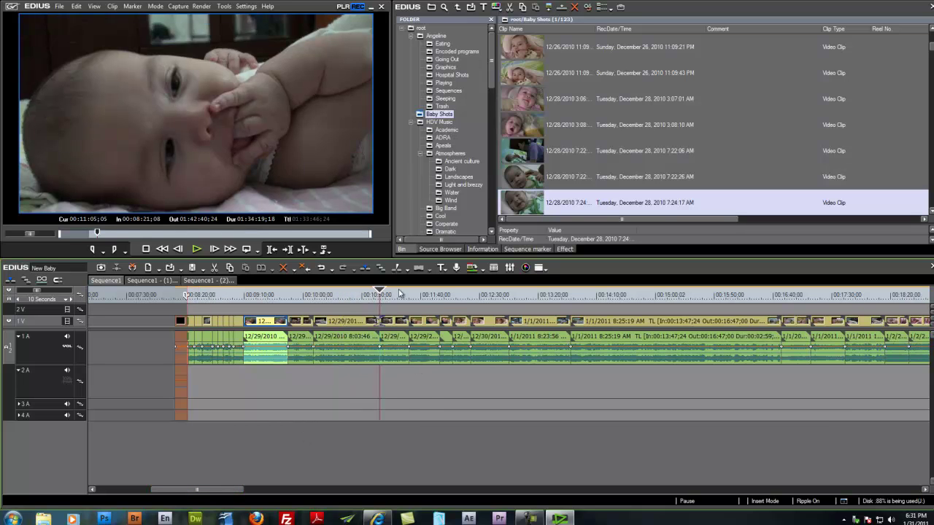
left_click(334, 294)
left_click_drag(336, 299, 337, 299)
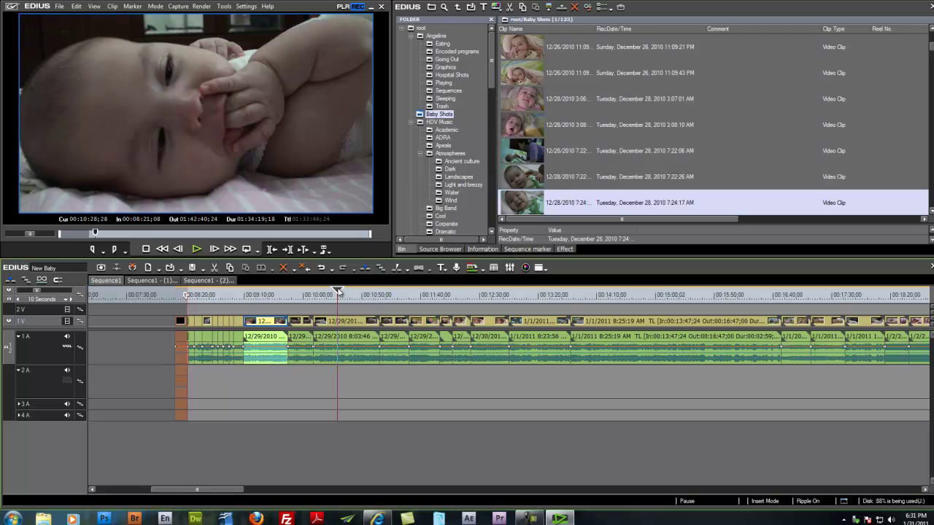
left_click_drag(486, 322, 333, 322)
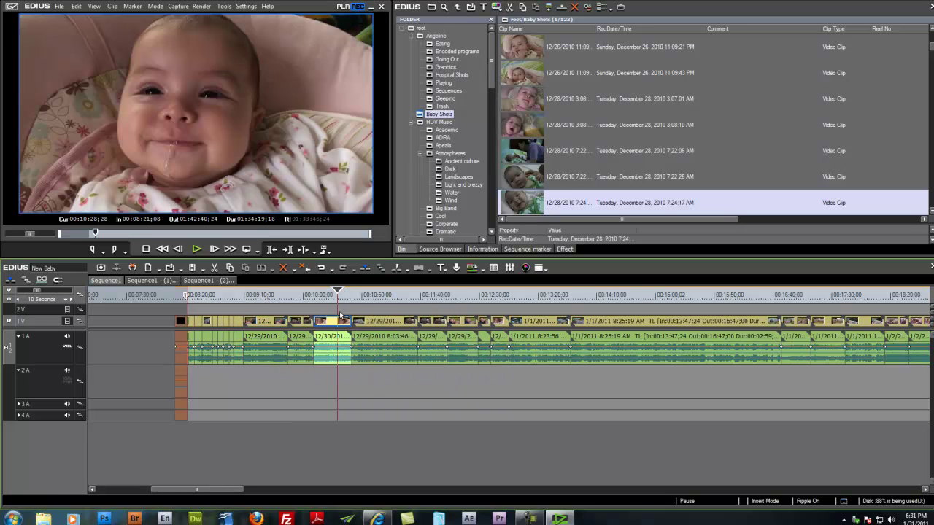
left_click_drag(519, 328, 381, 325)
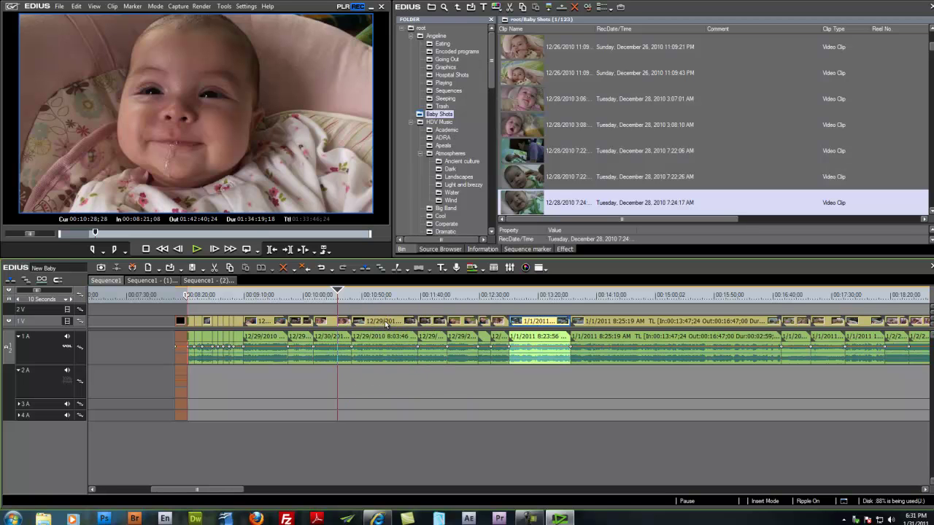
Check the 12/29/2010 8:03:46 AM clip at 00:11:56;15 and ripple-delete it.
middle_click(432, 324)
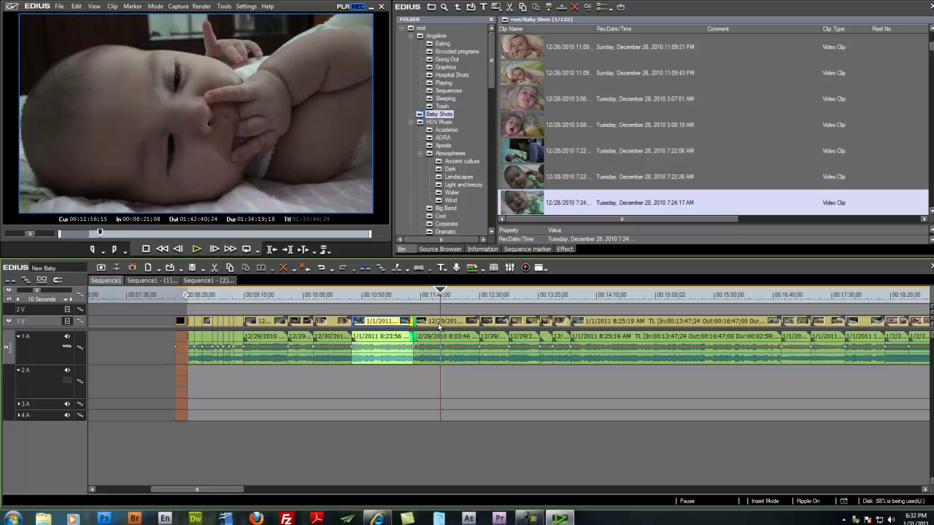
left_click(437, 325)
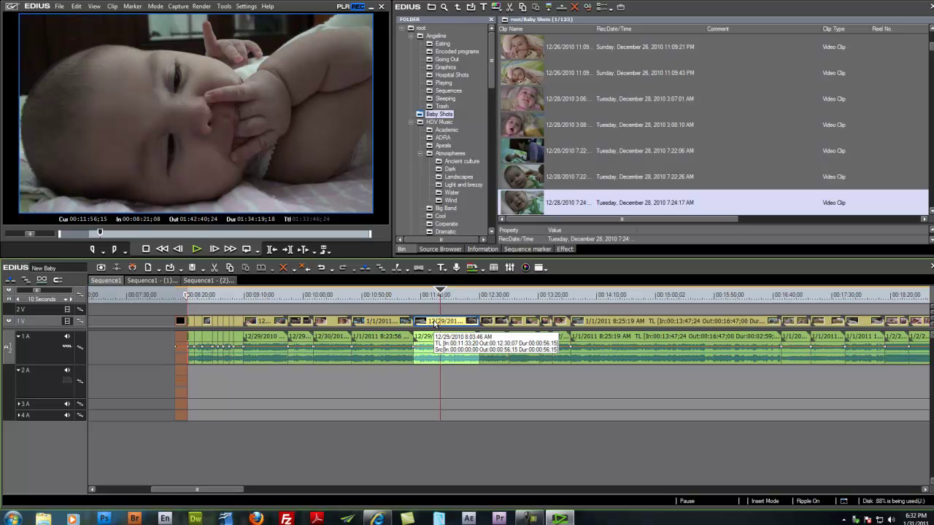
key("Delete")
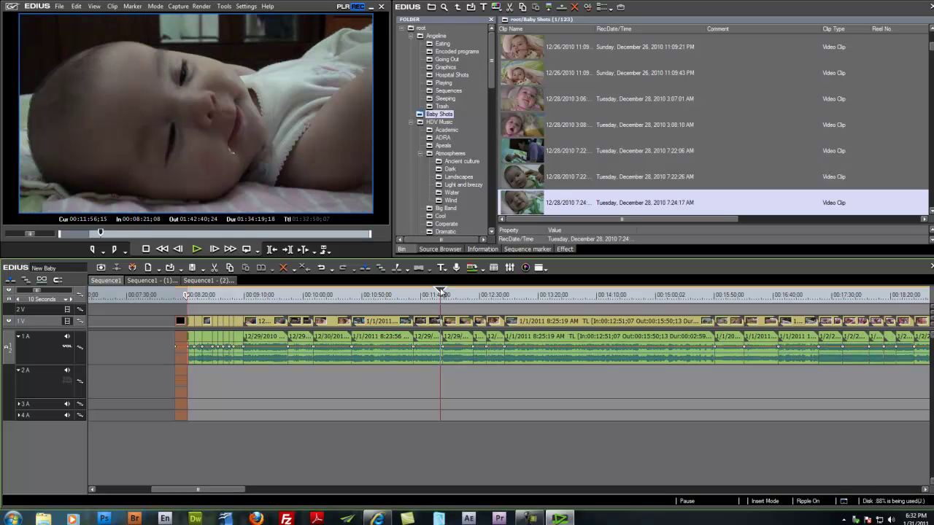
Insert the 12/29/2010 8:50:37 PM clip from the Baby Shots bin after the 1/1/2011 8:23:56 AM clip and review the sequence there.
left_click(429, 295)
left_click(424, 294)
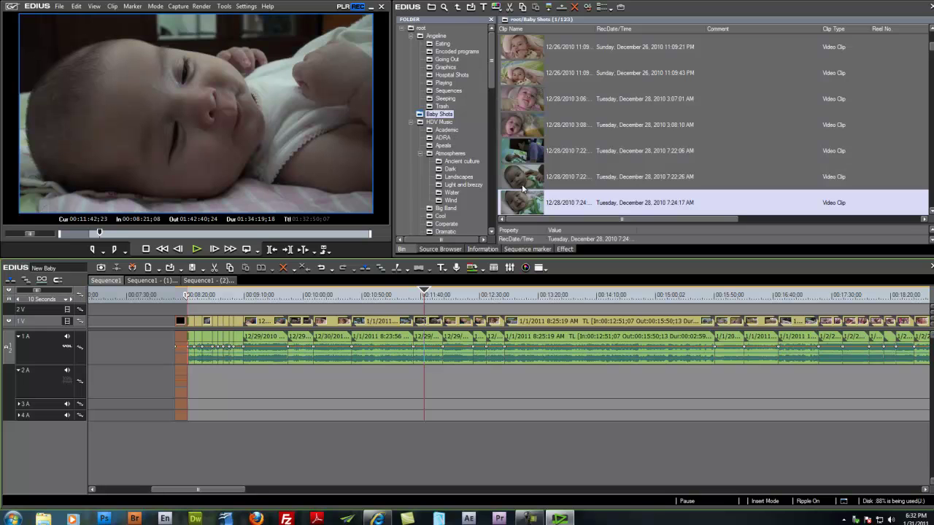
left_click_drag(931, 49, 931, 58)
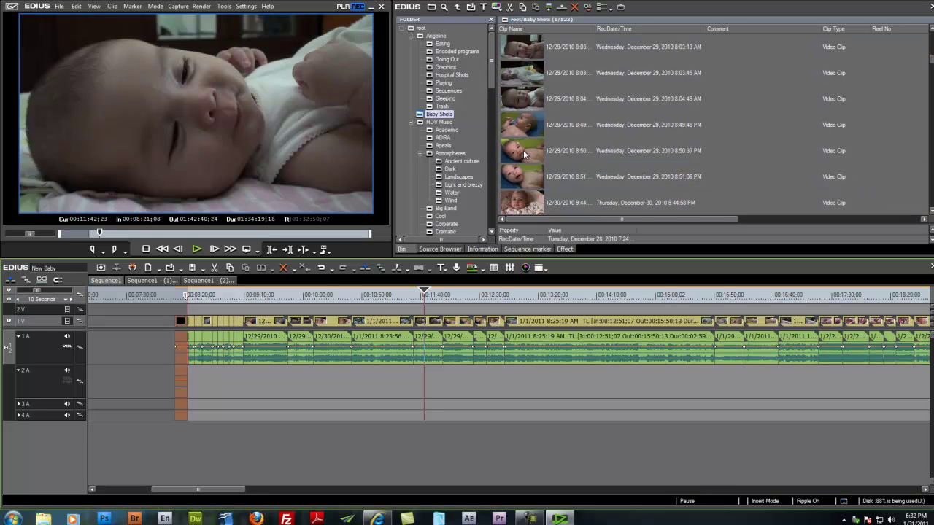
left_click_drag(523, 151, 417, 330)
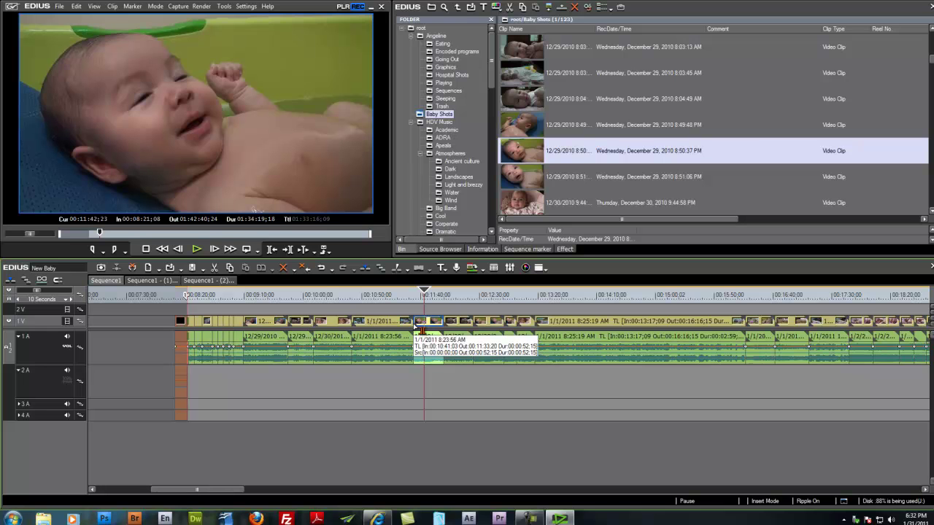
left_click(414, 294)
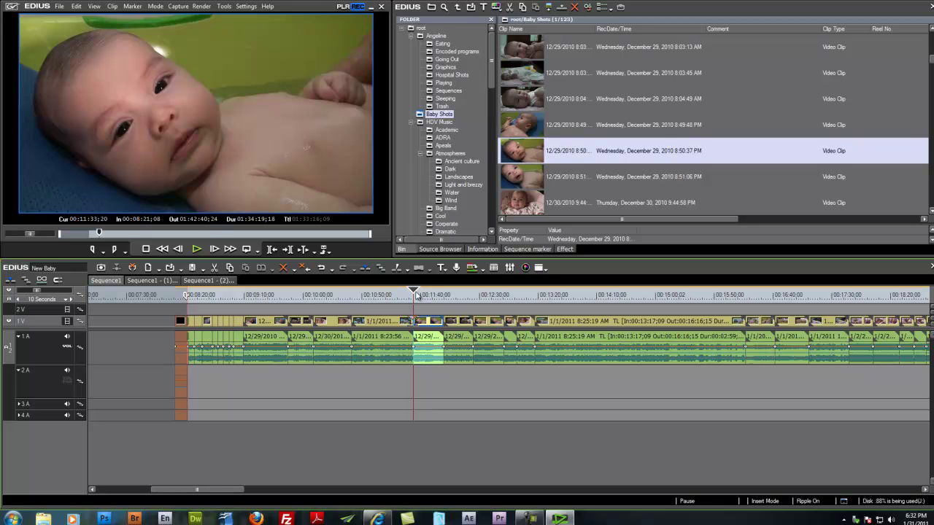
left_click(428, 295)
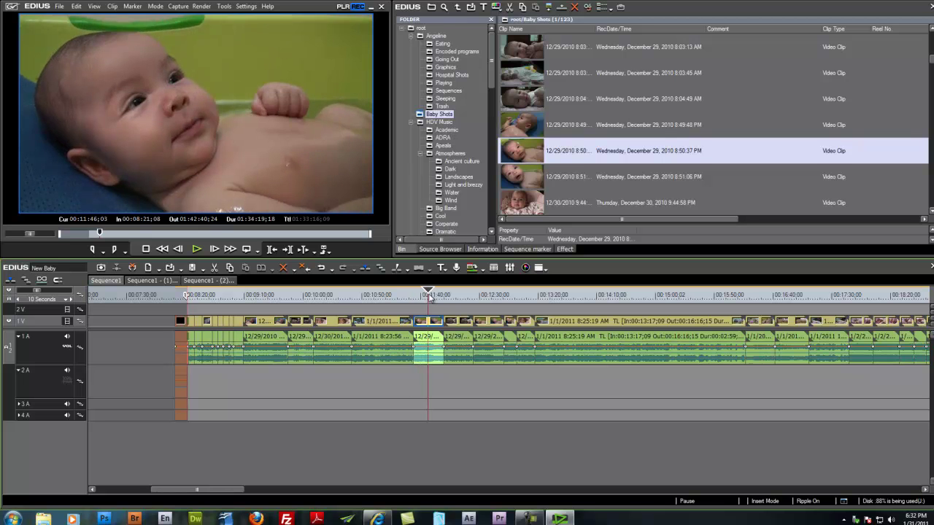
left_click(434, 295)
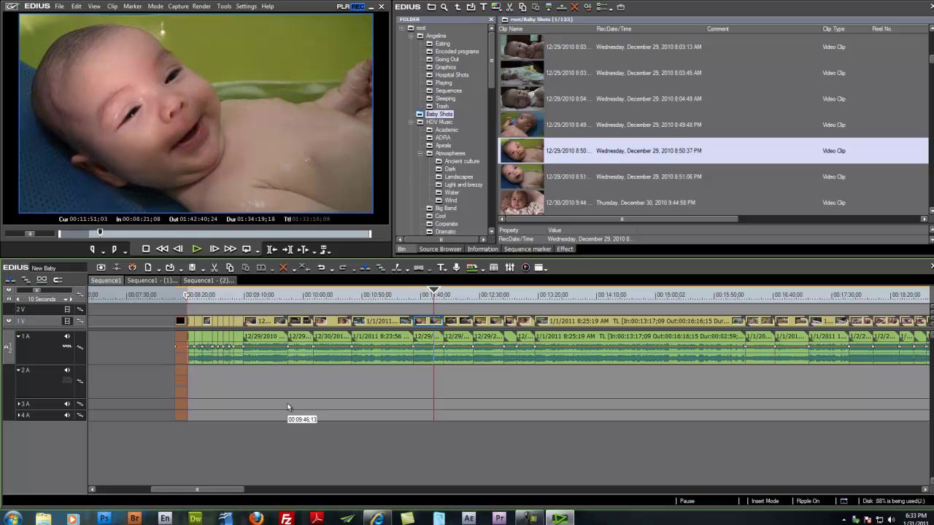
left_click_drag(438, 294, 388, 299)
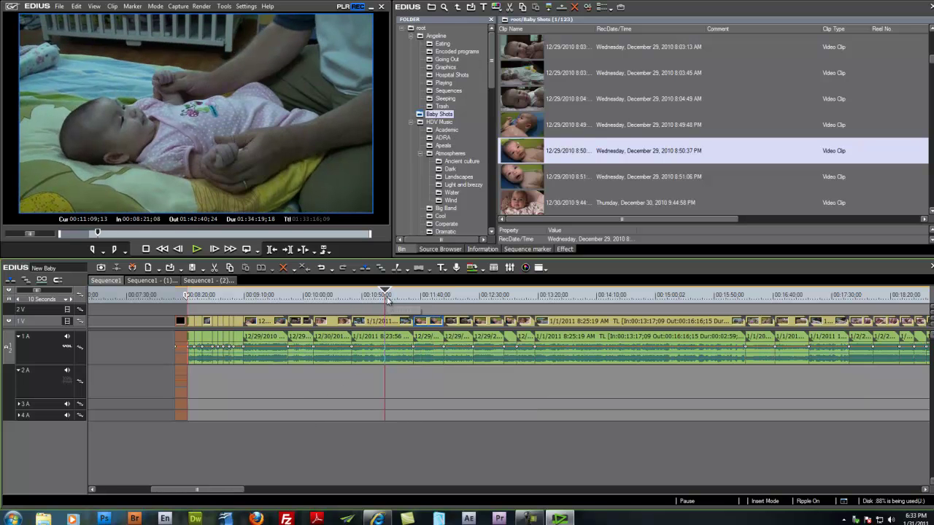
Open the Kids folder under HDV Music in the bin to list its music clips.
mouse_move(492, 65)
left_mouse_down()
mouse_move(492, 77)
mouse_move(492, 59)
left_mouse_up()
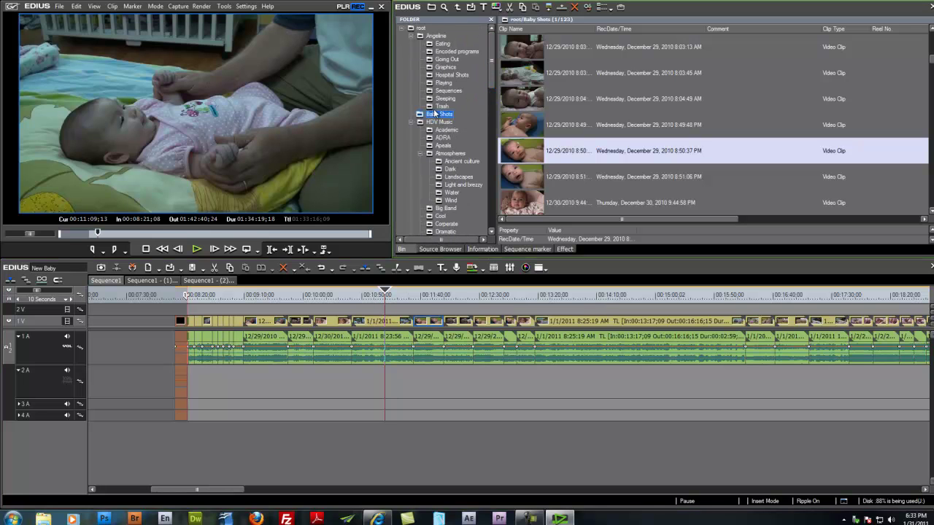
left_click(410, 121)
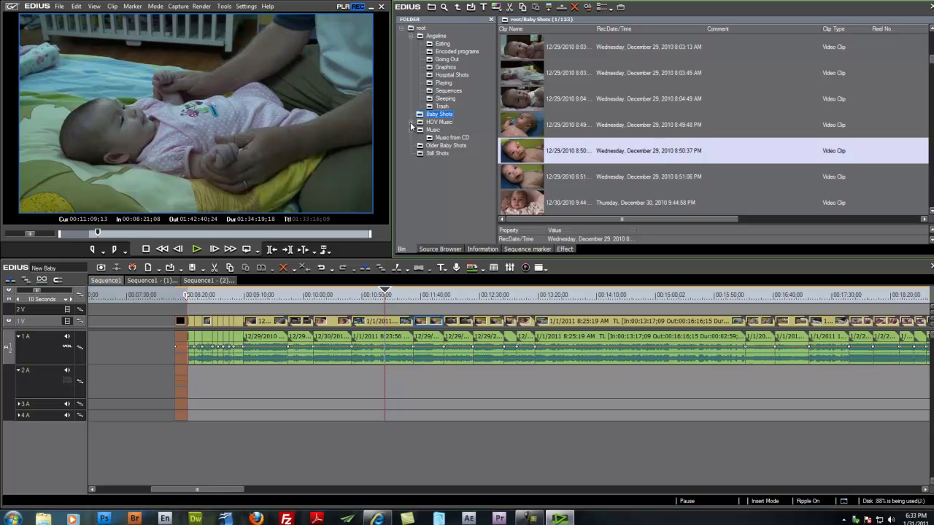
left_click(410, 122)
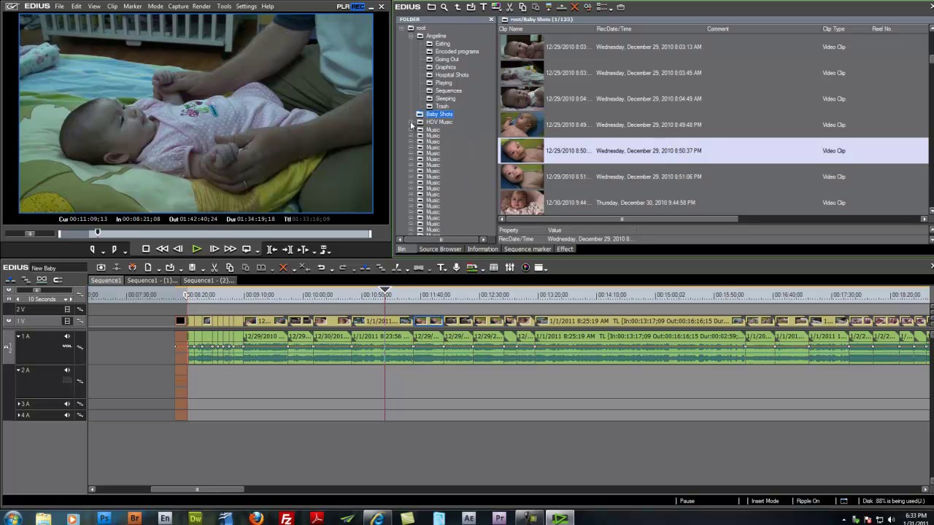
mouse_move(490, 94)
left_mouse_down()
mouse_move(489, 143)
mouse_move(491, 112)
left_mouse_up()
left_click(420, 138)
left_click(440, 176)
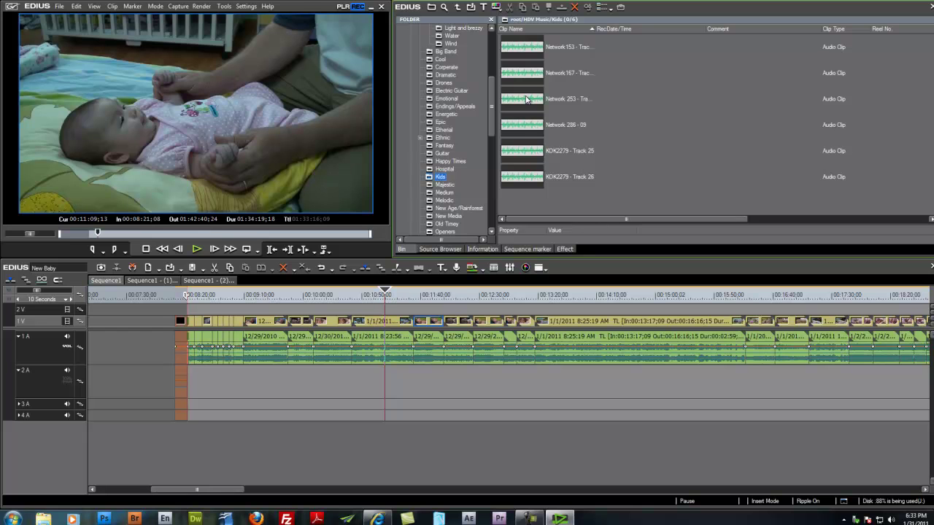
Load Network153 - Track 9 into the player and audition the beginning of it.
double_click(526, 49)
key("space")
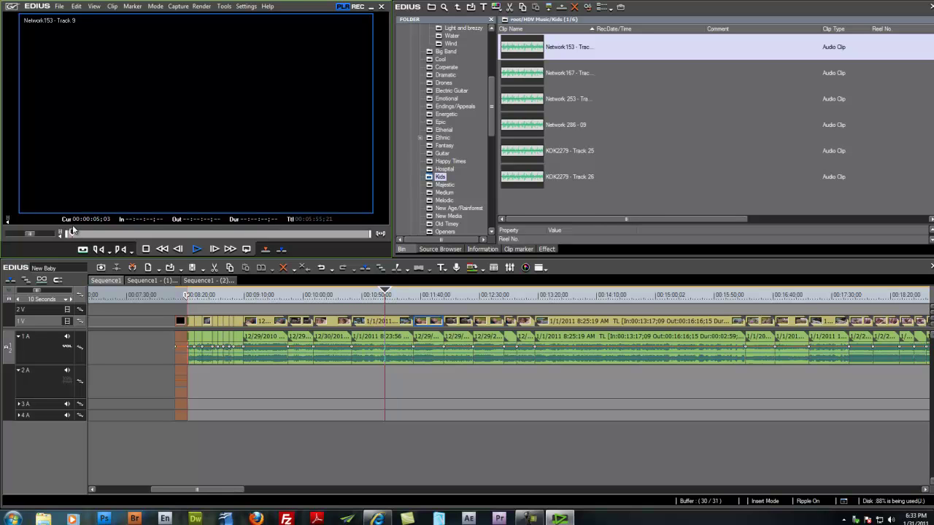
left_click(74, 232)
Try to place Network153 - Track 9 on audio track 2A at the start of the footage in insert mode, and remove it again.
left_click_drag(197, 313, 194, 391)
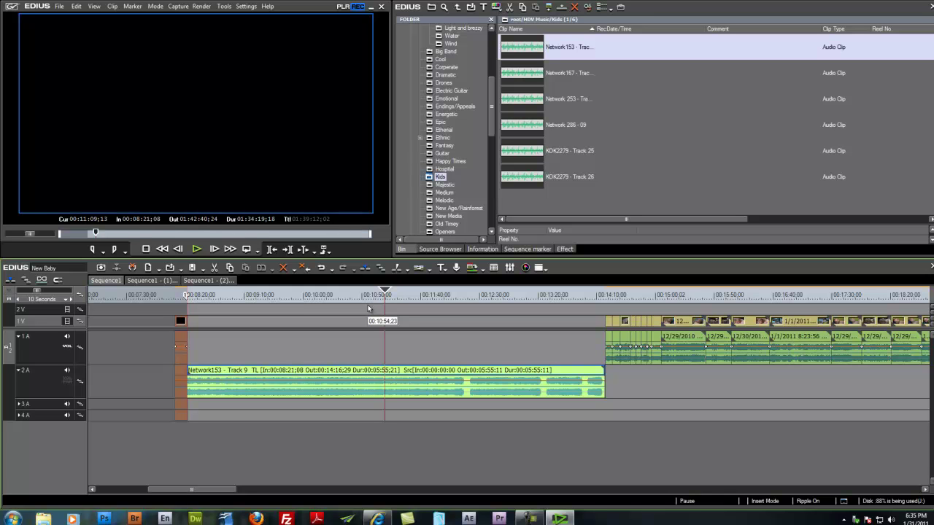
key("Delete")
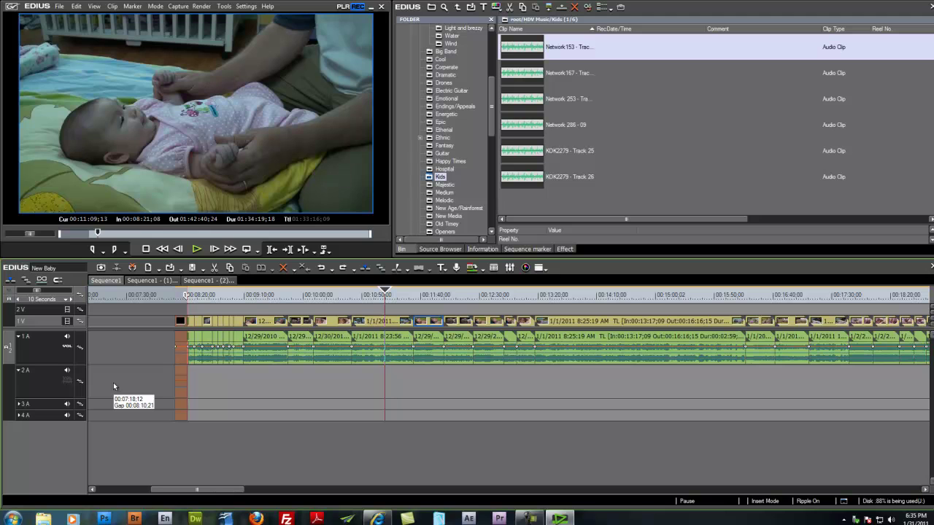
Try placing Network153 - Track 9 on track 2A in overwrite mode with its end trimmed to about 00:10:34;10, and undo it.
left_click(11, 283)
double_click(529, 51)
left_click_drag(151, 84, 189, 386)
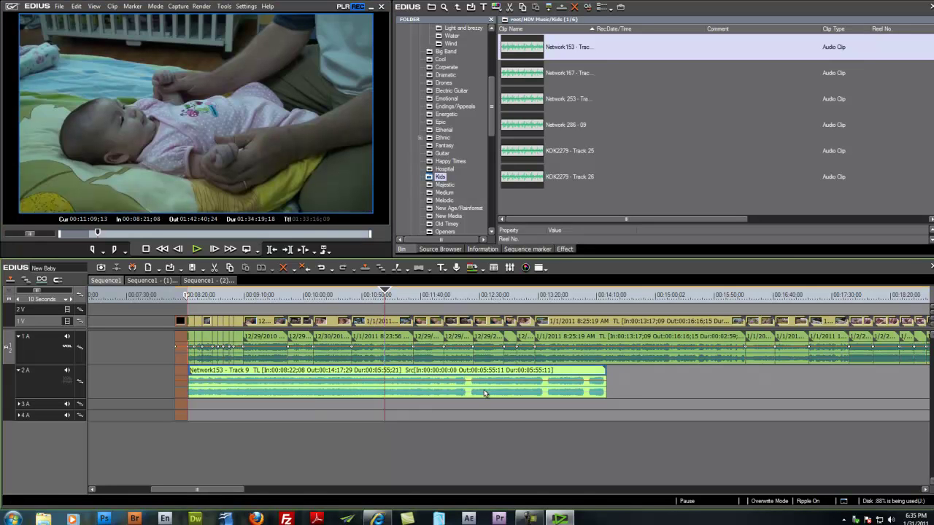
left_click_drag(604, 373, 344, 376)
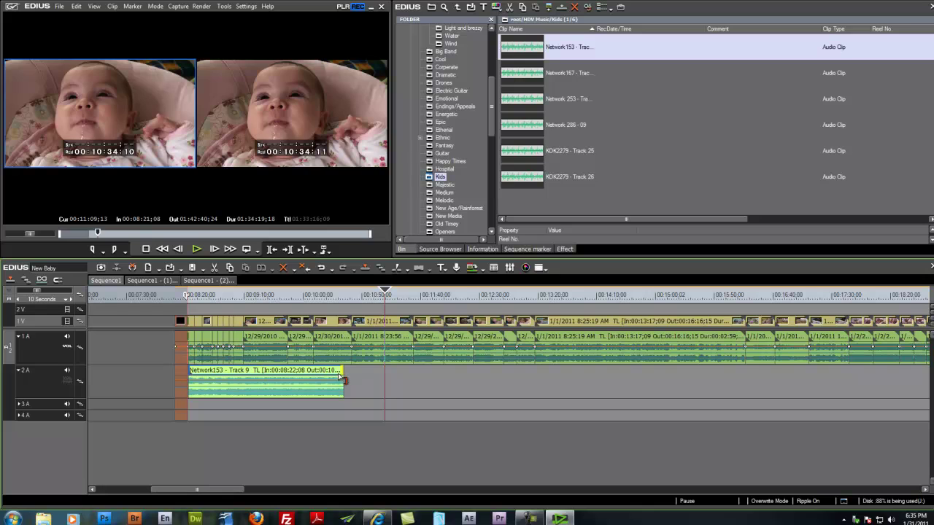
key("ctrl+z")
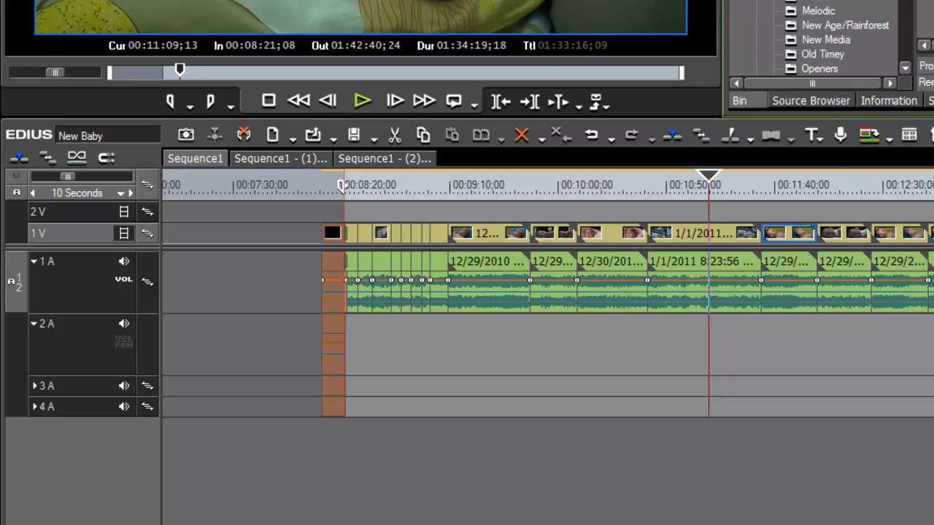
Place Network153 - Track 9 on track 2A at 00:08:21;23 and move the timeline cursor to 00:09:09;03.
key("Tab")
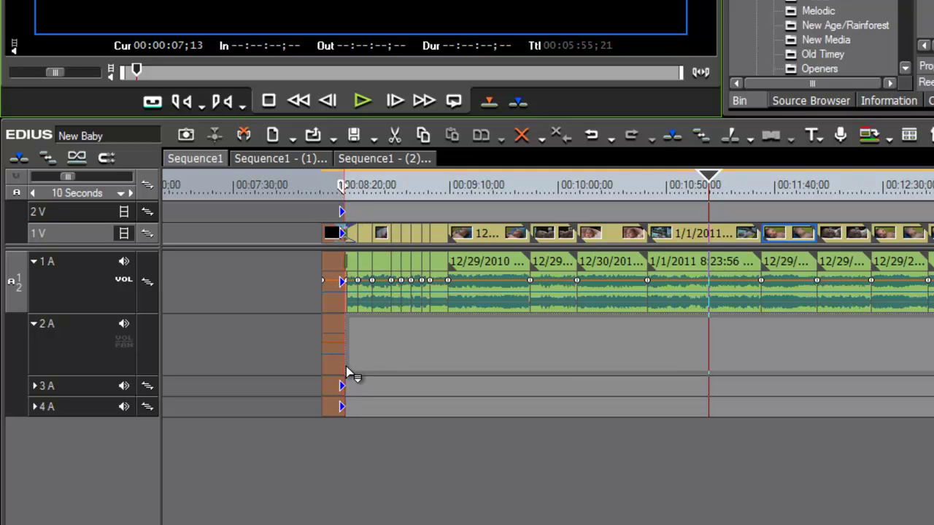
left_click_drag(345, 366, 346, 366)
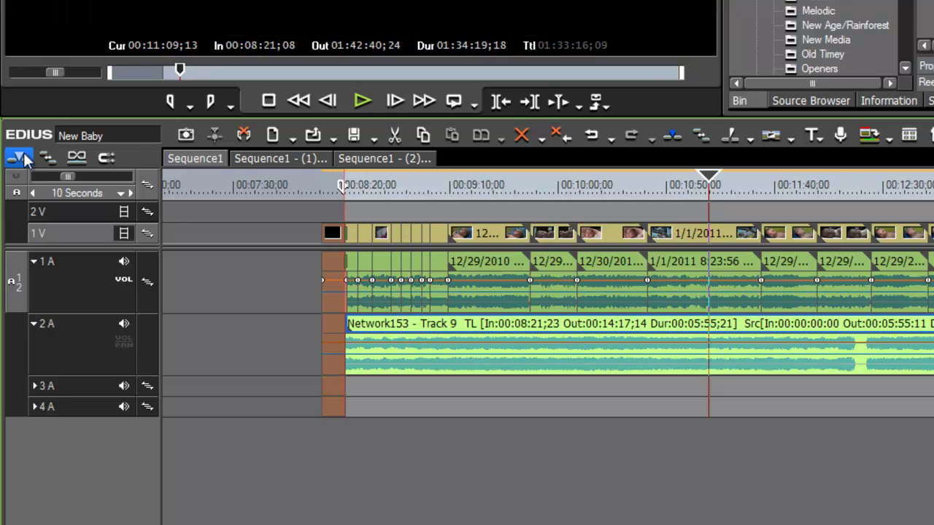
left_click_drag(708, 182, 450, 212)
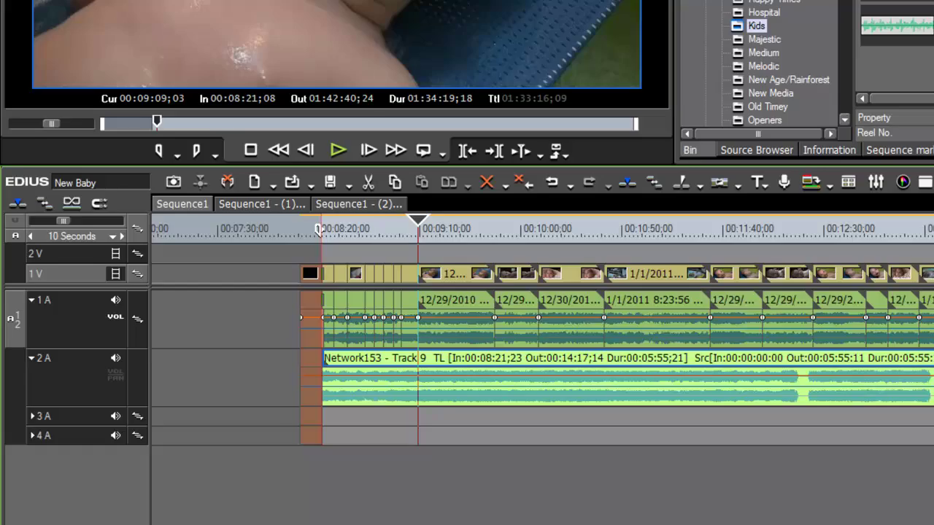
Switch the timeline to overwrite mode and trim the end of the 2A music clip back to about 00:10:13;02.
left_click_drag(802, 448, 839, 452)
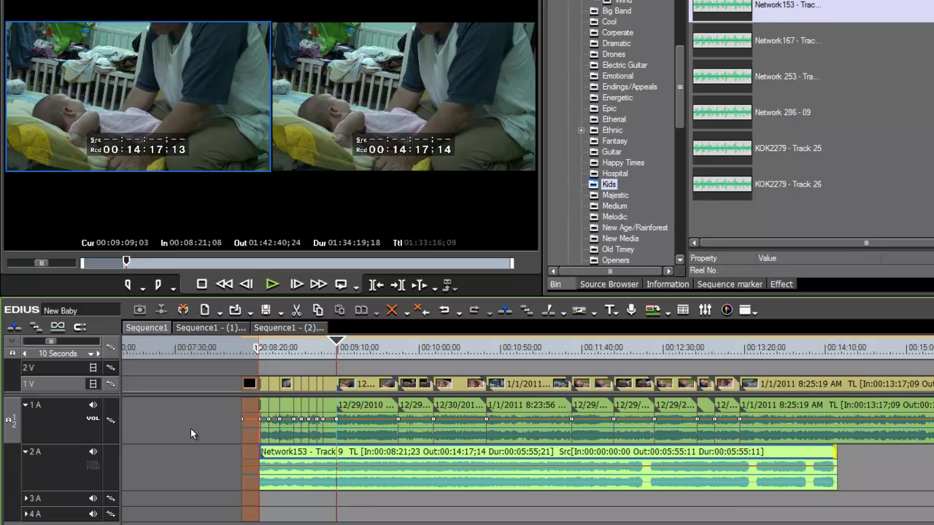
left_click(15, 328)
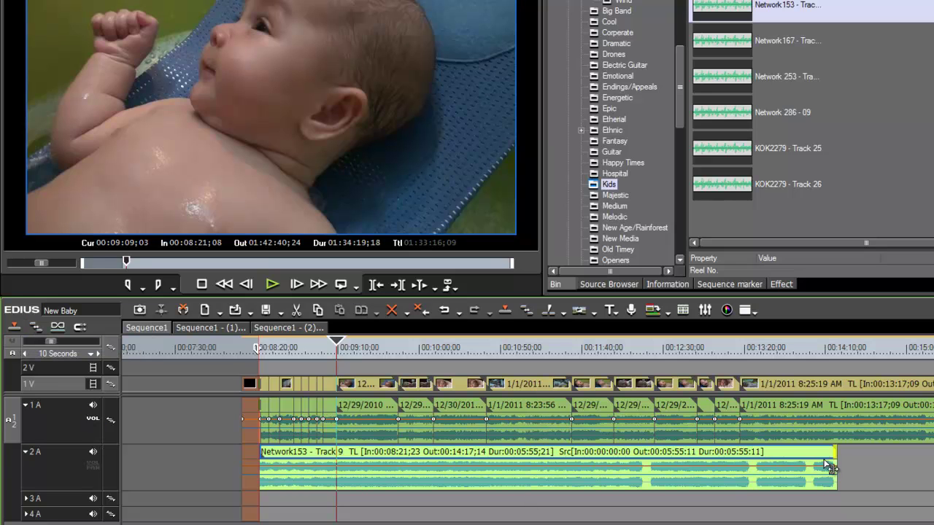
left_click_drag(830, 465, 439, 460)
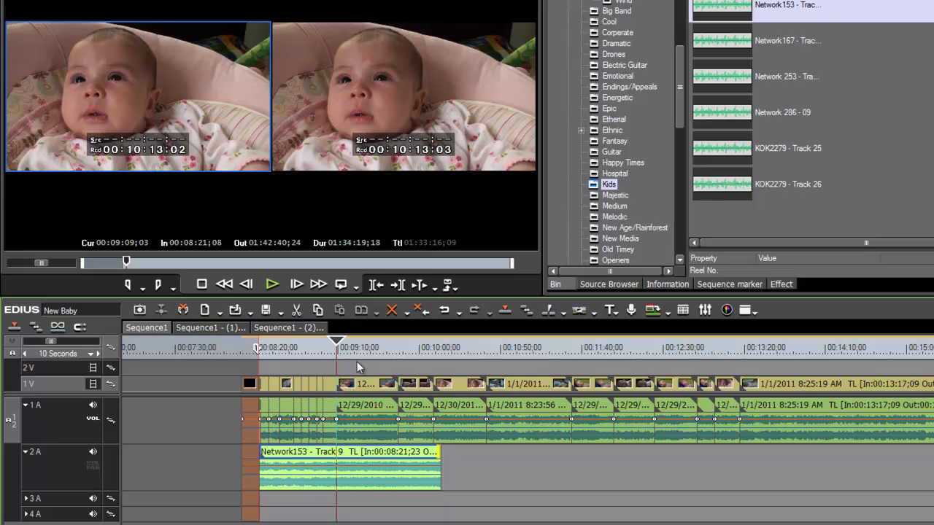
Play the sequence with music from near its start, and open the Audio Mixer widened to show tracks 1A to 4A.
left_click_drag(338, 347, 270, 380)
key("space")
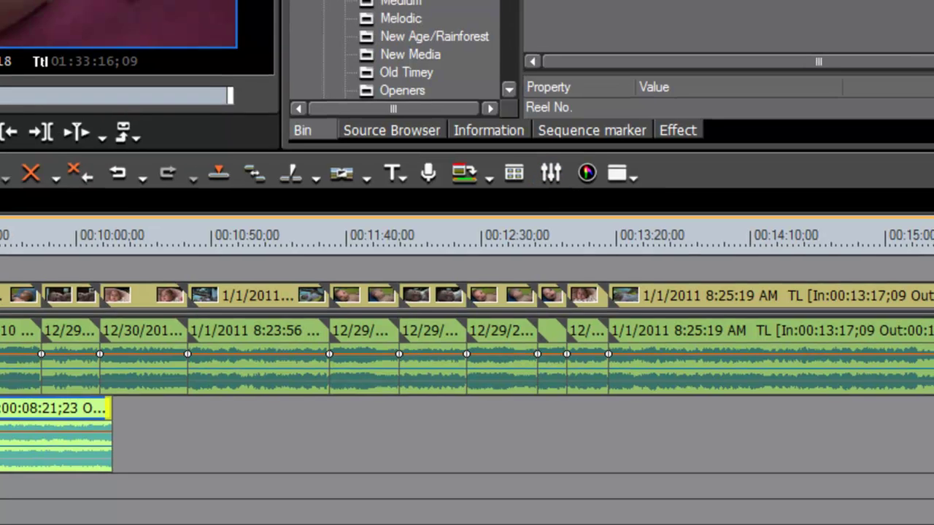
left_click(553, 169)
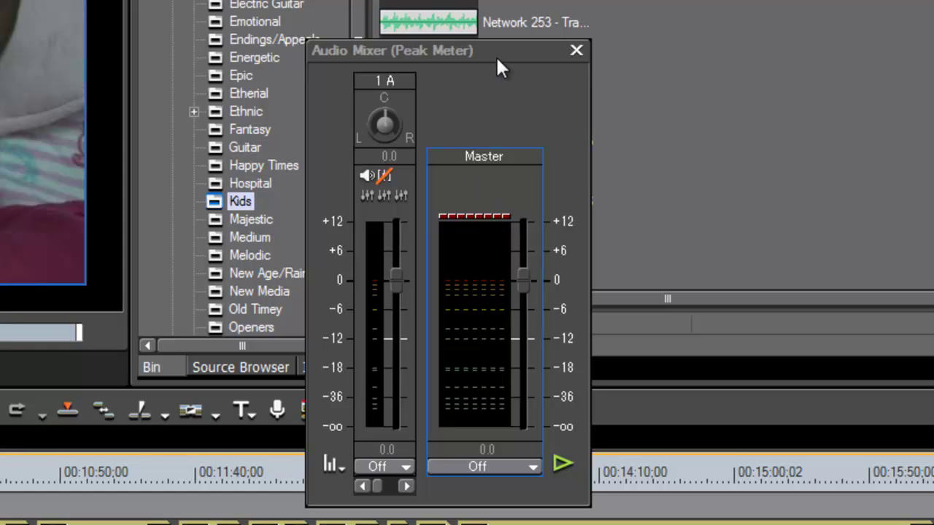
left_click_drag(500, 48, 416, 57)
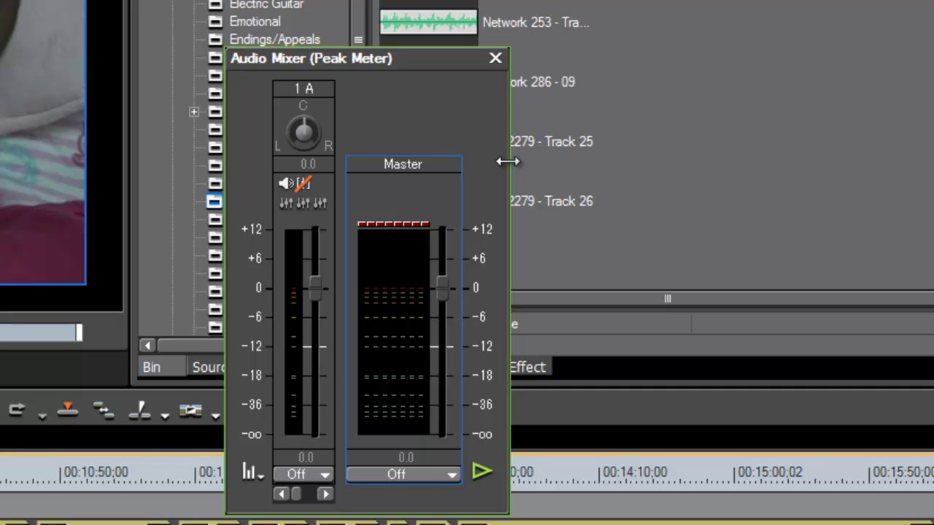
left_click_drag(508, 161, 709, 175)
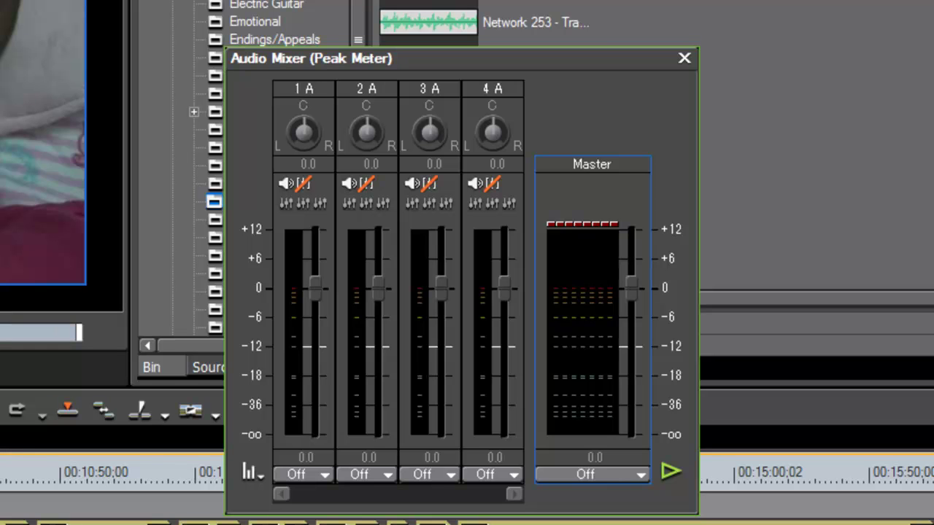
Play short stretches of the sequence to check the 1A and 2A levels in the Audio Mixer.
key("space")
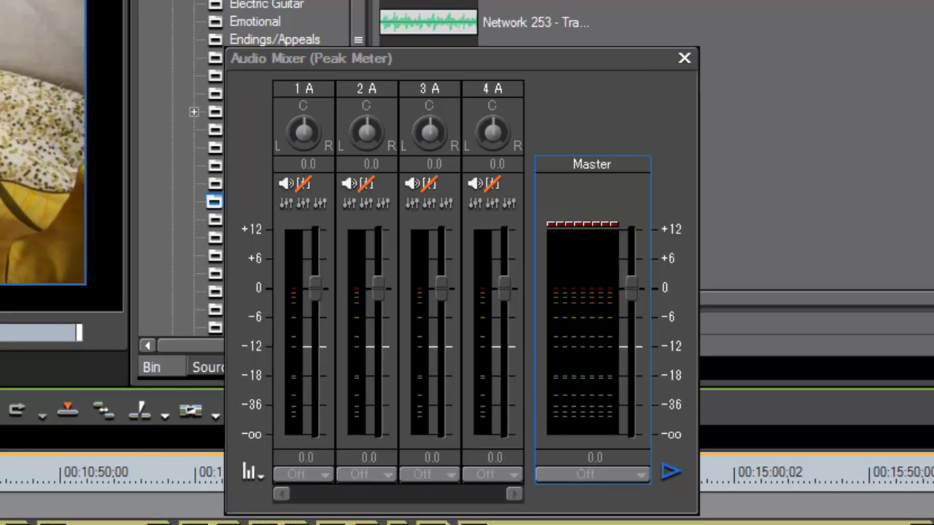
key("space")
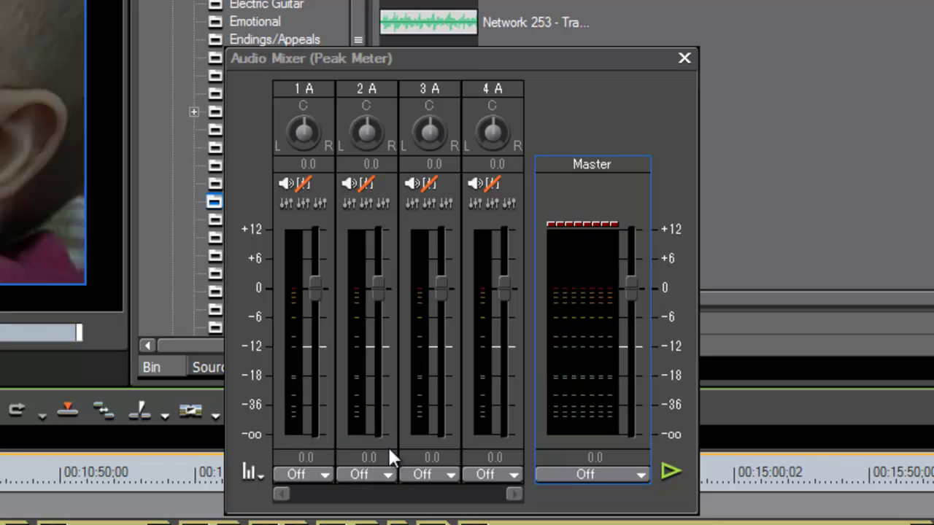
key("space")
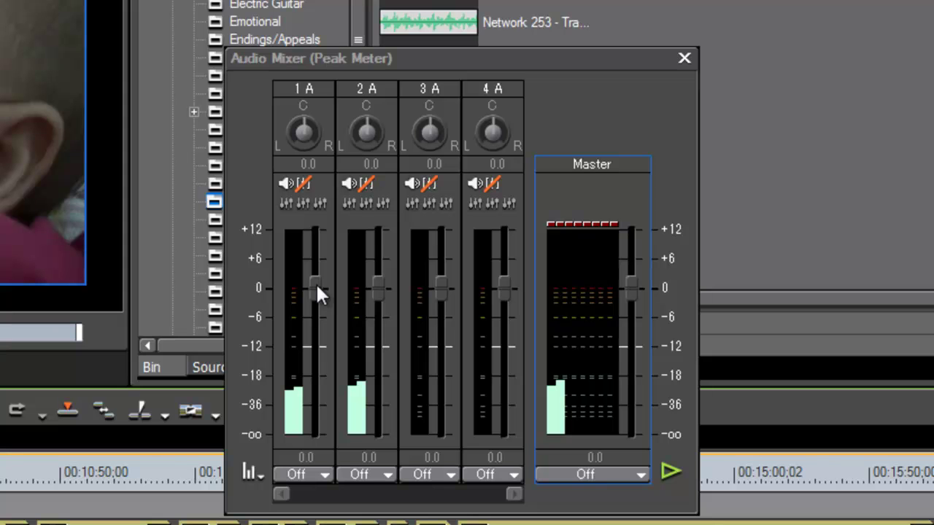
Set the 1A channel's operation mode to Track in the Audio Mixer and lower its fader to -14.5.
left_click(316, 289)
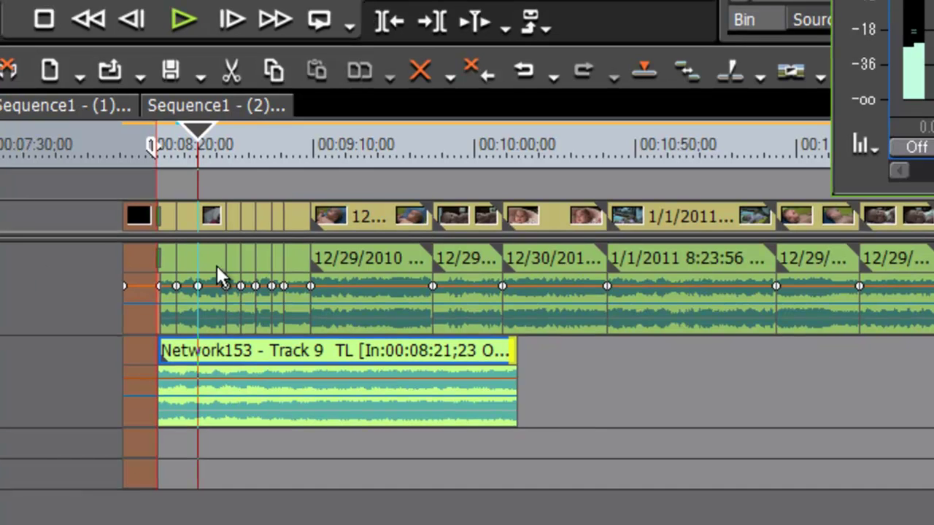
mouse_move(191, 289)
left_mouse_down()
mouse_move(192, 310)
mouse_move(190, 288)
left_mouse_up()
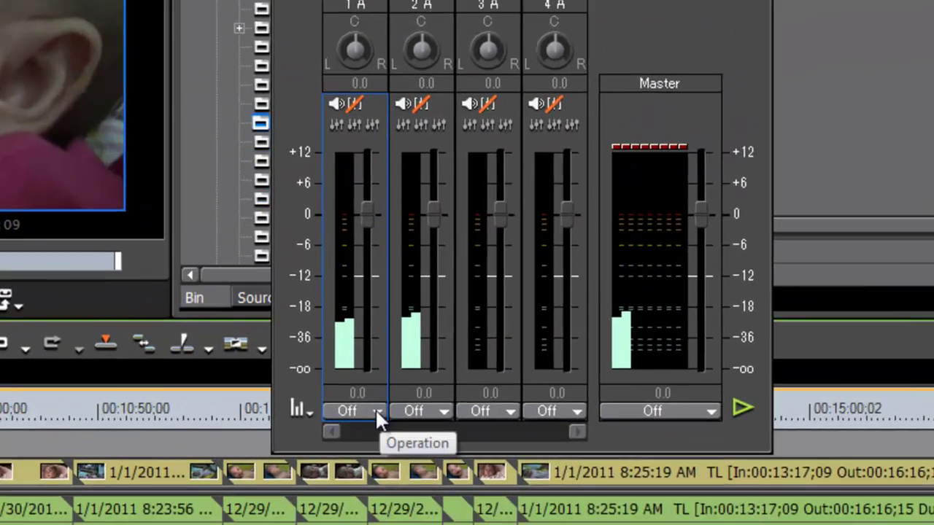
left_click(374, 437)
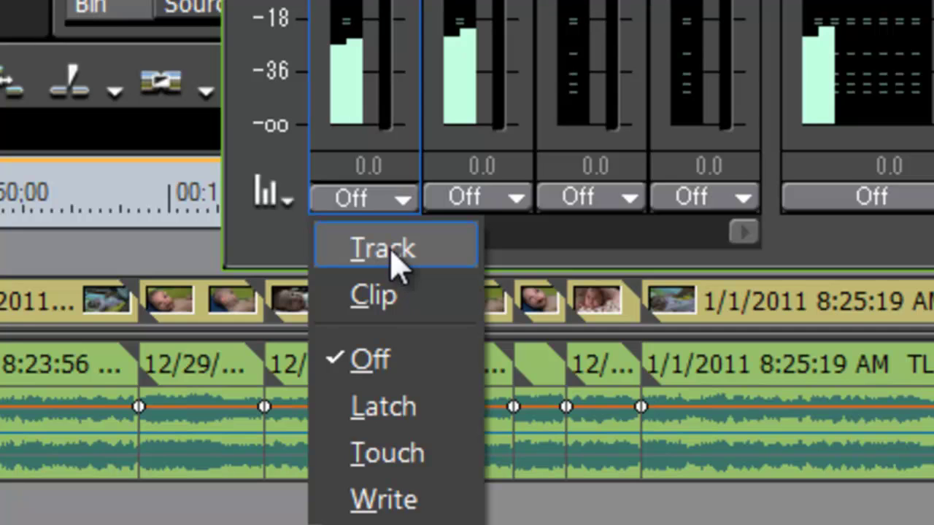
left_click(391, 249)
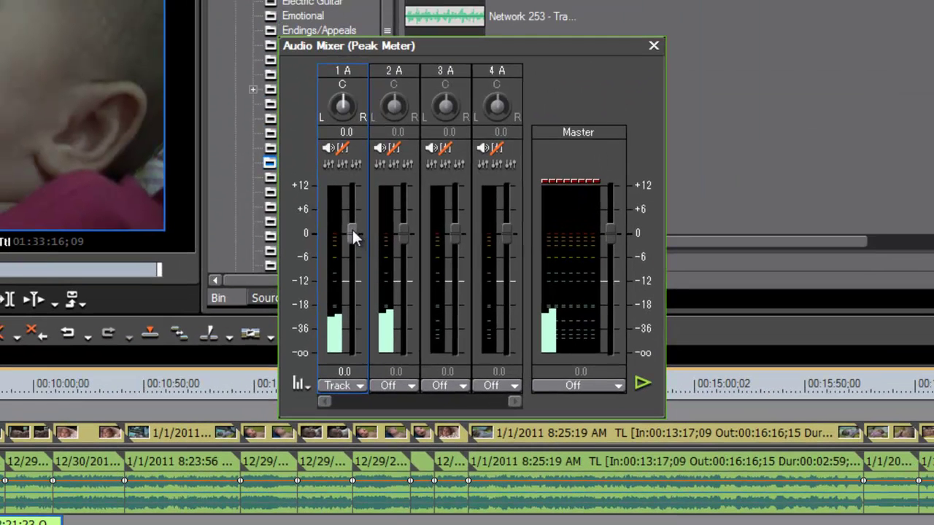
left_click_drag(353, 235, 353, 298)
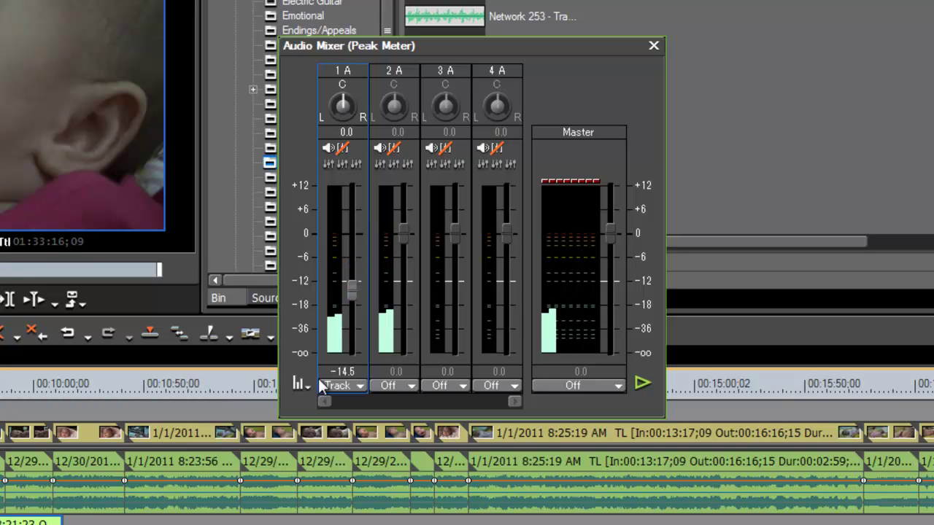
Listen to the mix from the start of the music, raise the 1A fader to -7.2, recheck playback and close the Audio Mixer.
left_click(246, 416)
key("space")
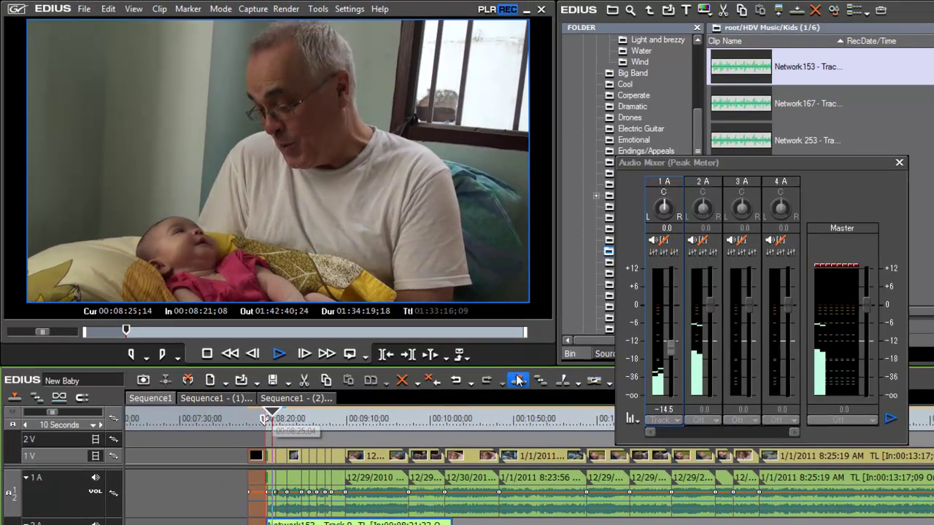
key("space")
left_click_drag(671, 350, 669, 324)
key("space")
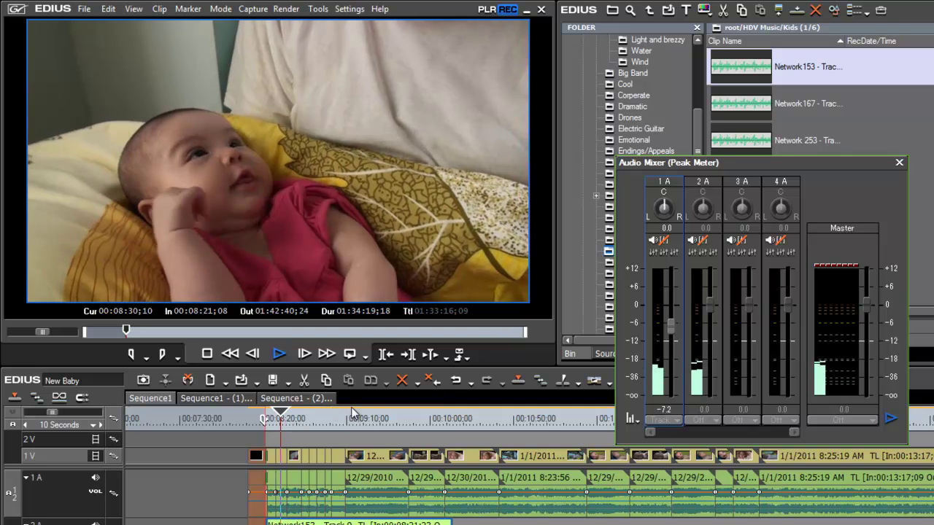
key("s")
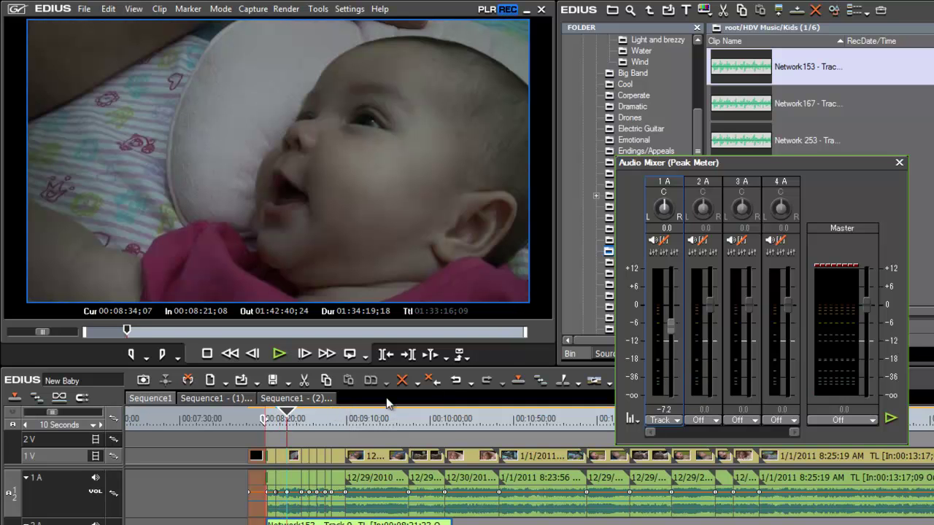
left_click(899, 165)
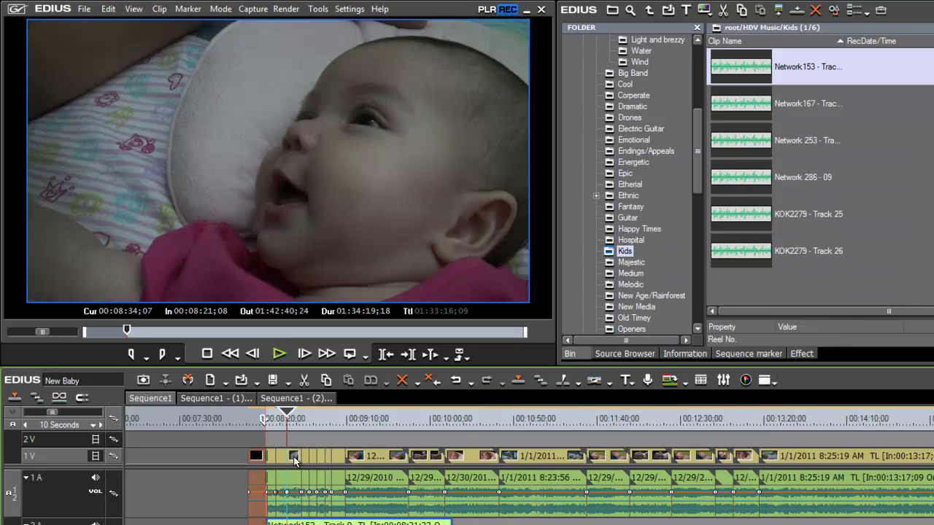
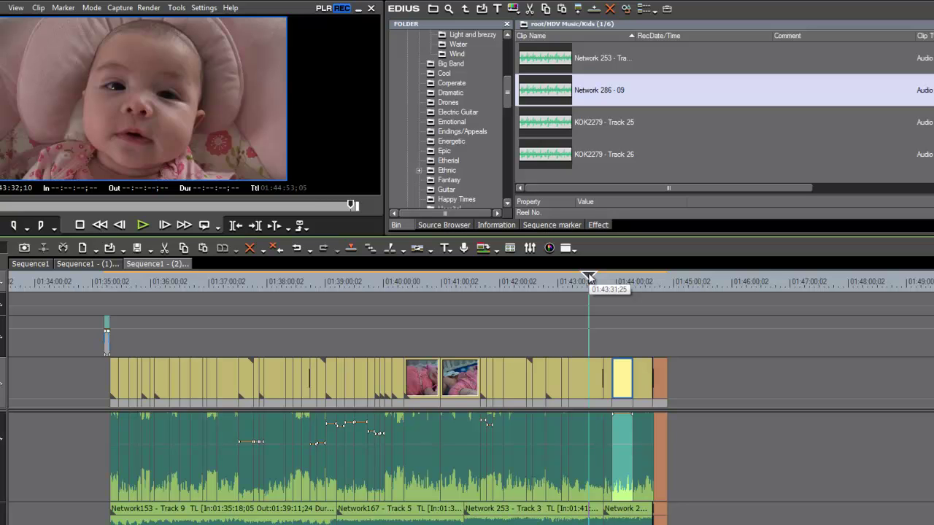
Scrub Sequence1 - (2) from its opening title to 01:37:15;26 to review the finished edit.
left_click_drag(589, 277, 106, 313)
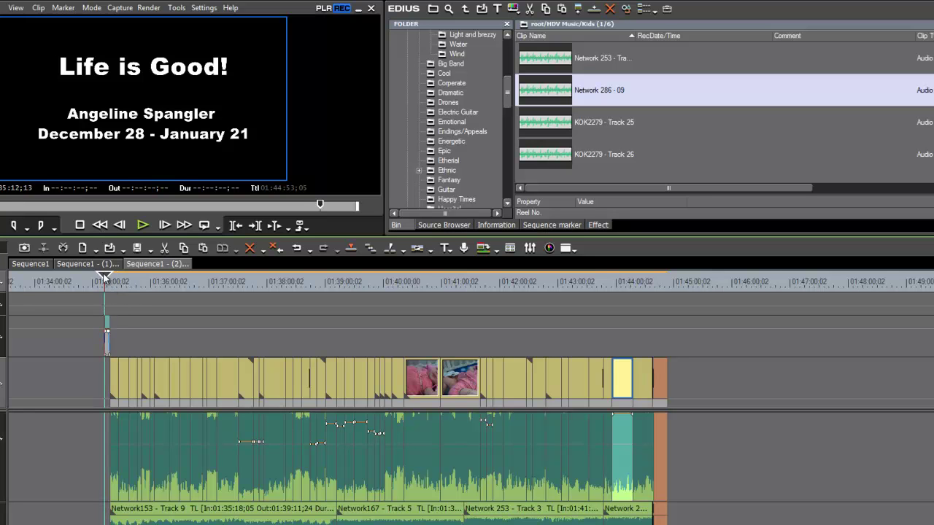
left_click_drag(105, 278, 224, 299)
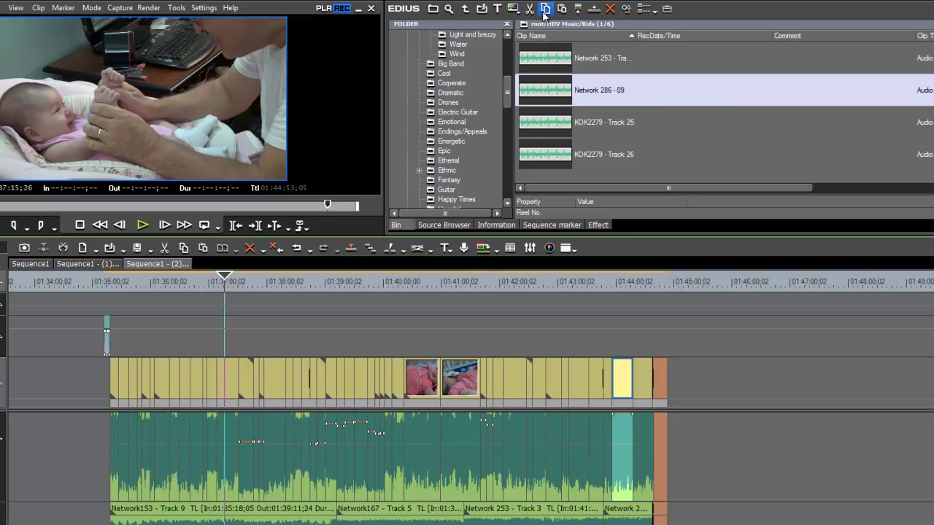
Create a new Quick Titler title over the current frame, enlarge its window and enter the text "Life is Good!".
left_click(498, 9)
left_click_drag(665, 30, 610, 65)
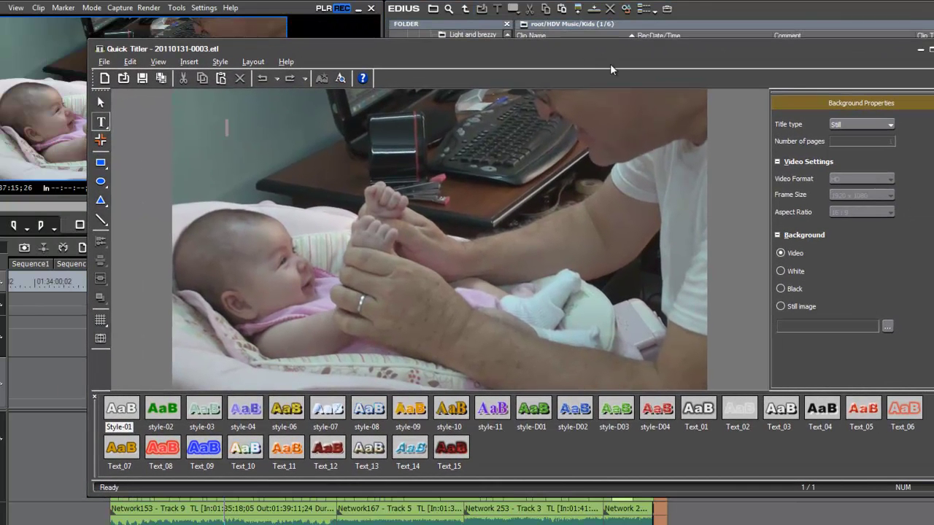
left_click_drag(933, 496, 933, 524)
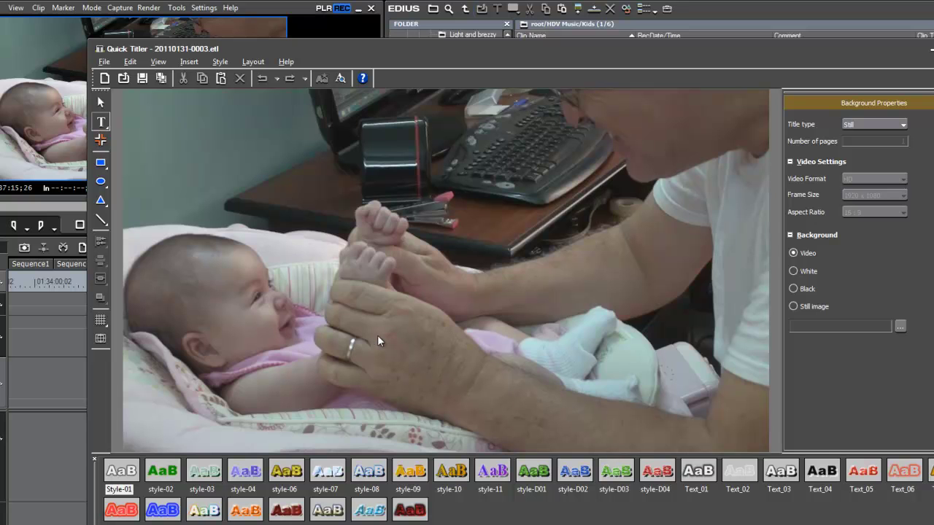
type("Life")
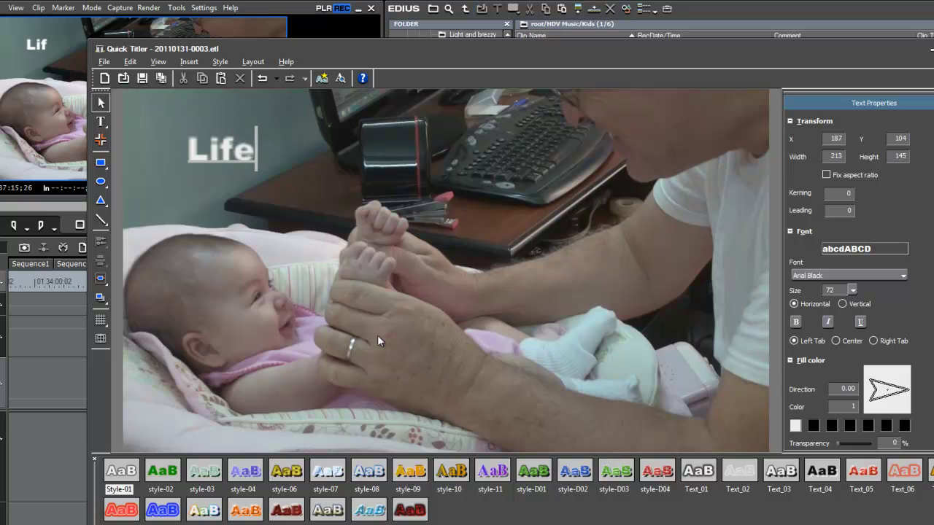
type(" is Good!")
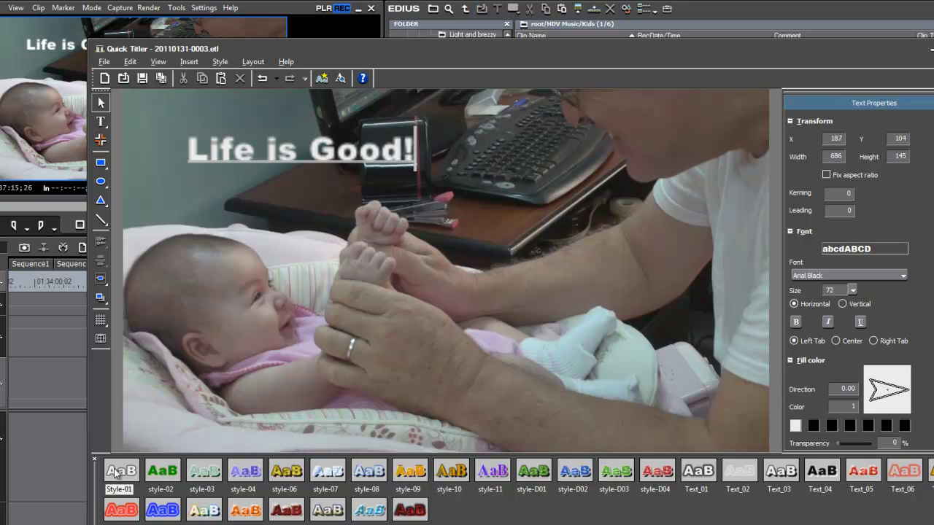
Choose the Text_03 style for the title, move the text to about X 666, Y 188 and save the title.
left_click(782, 473)
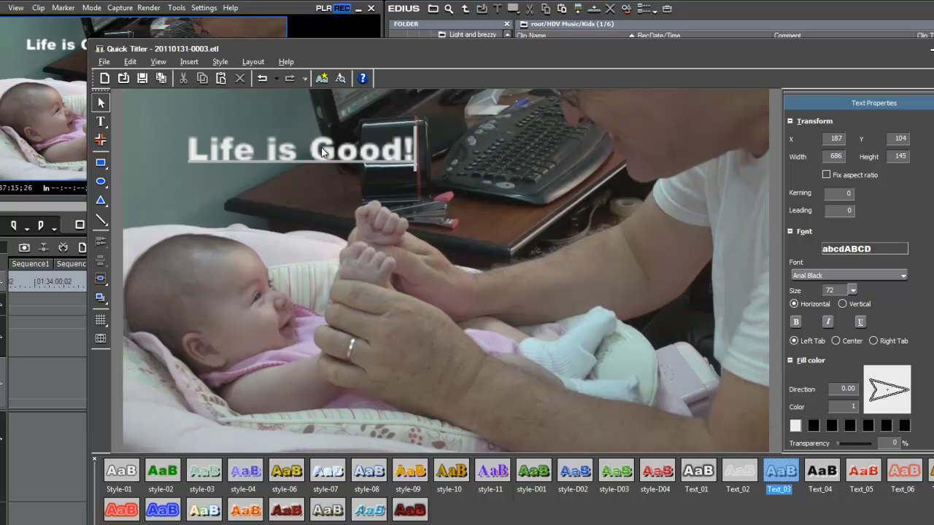
key("Escape")
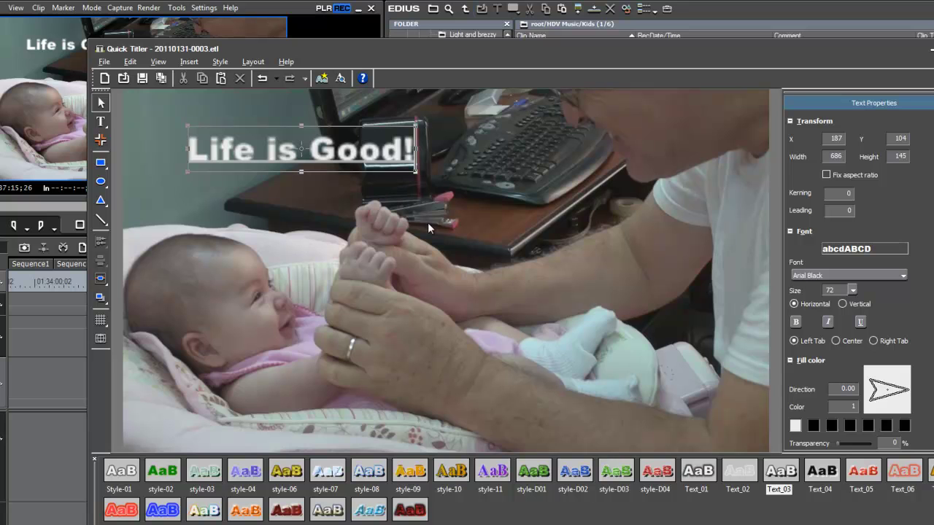
left_click(101, 105)
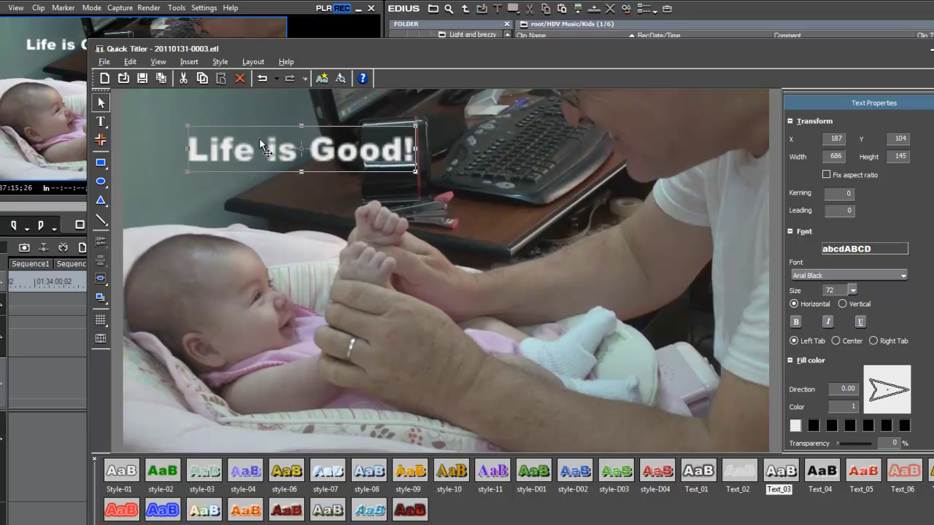
left_click_drag(300, 136, 464, 188)
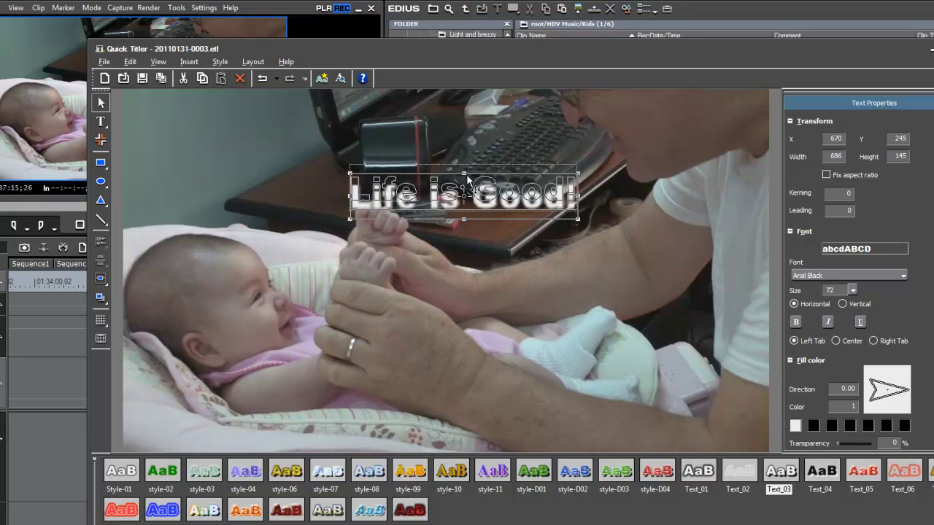
left_click_drag(471, 177, 468, 135)
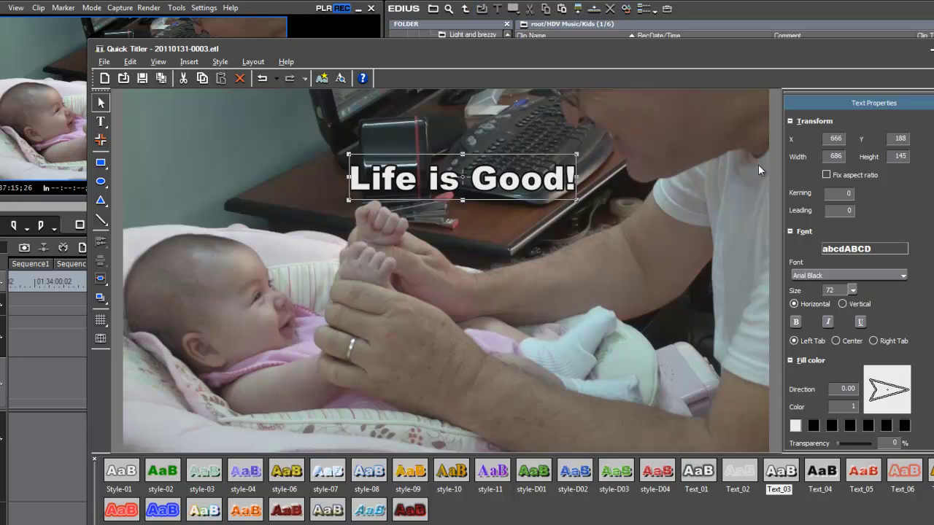
left_click(104, 62)
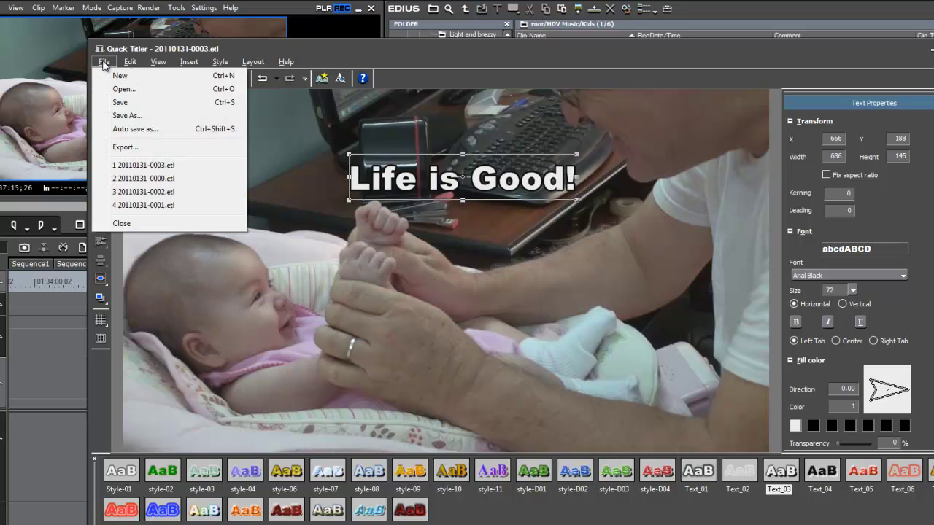
left_click(130, 103)
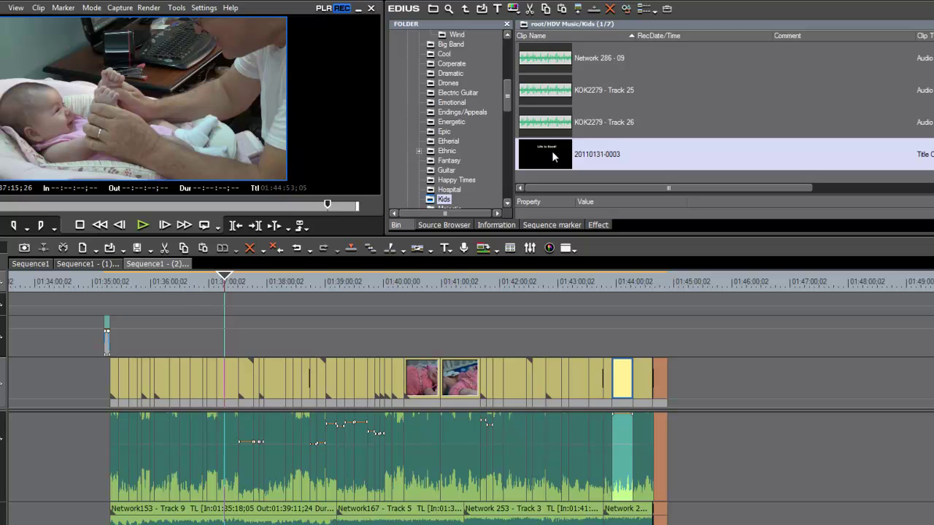
left_click_drag(508, 95, 508, 45)
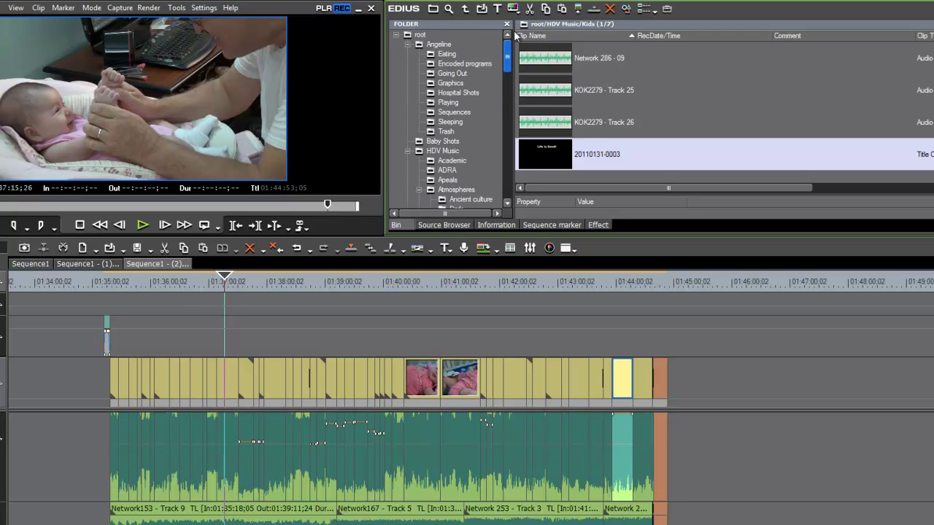
left_click(421, 35)
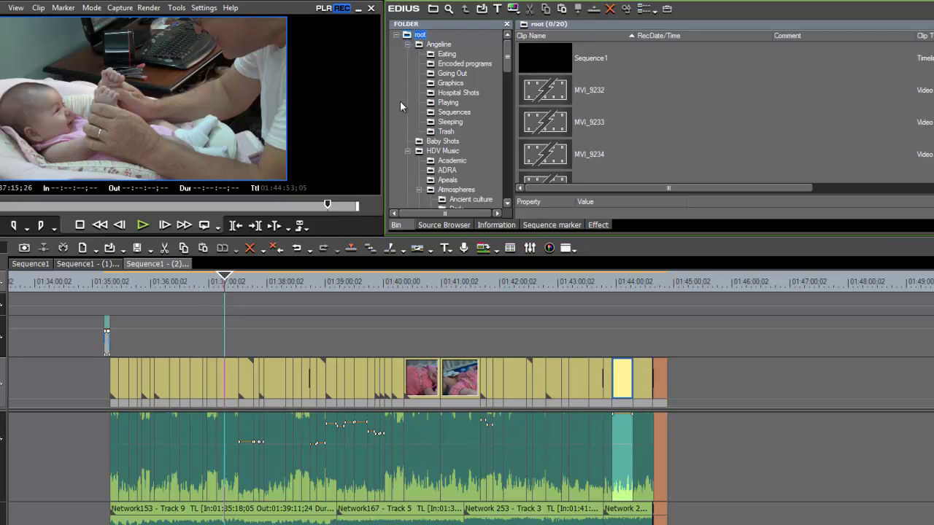
left_click(407, 150)
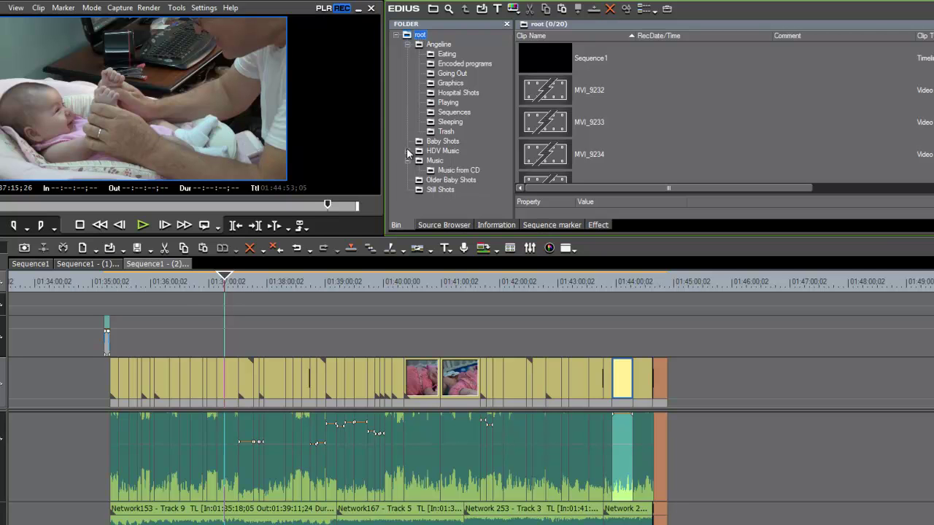
right_click(421, 37)
left_click(456, 43)
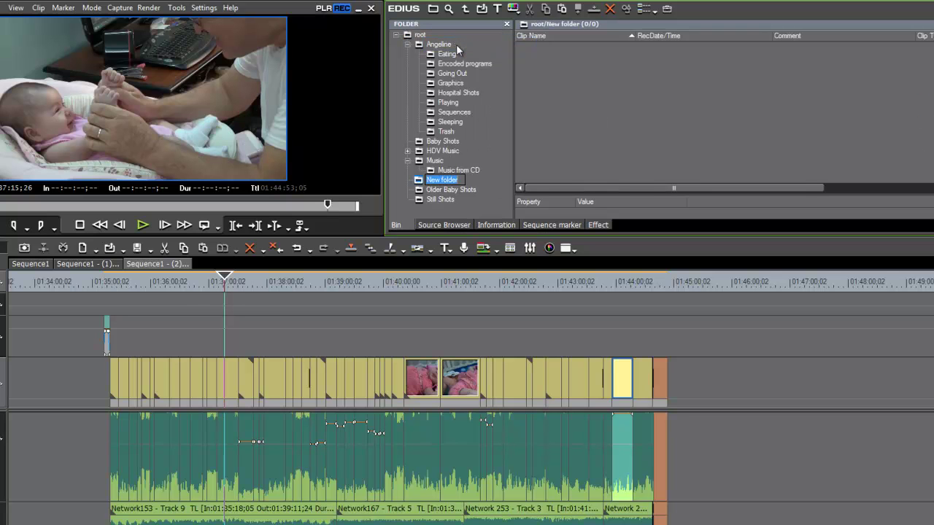
type("Graphics")
key("Return")
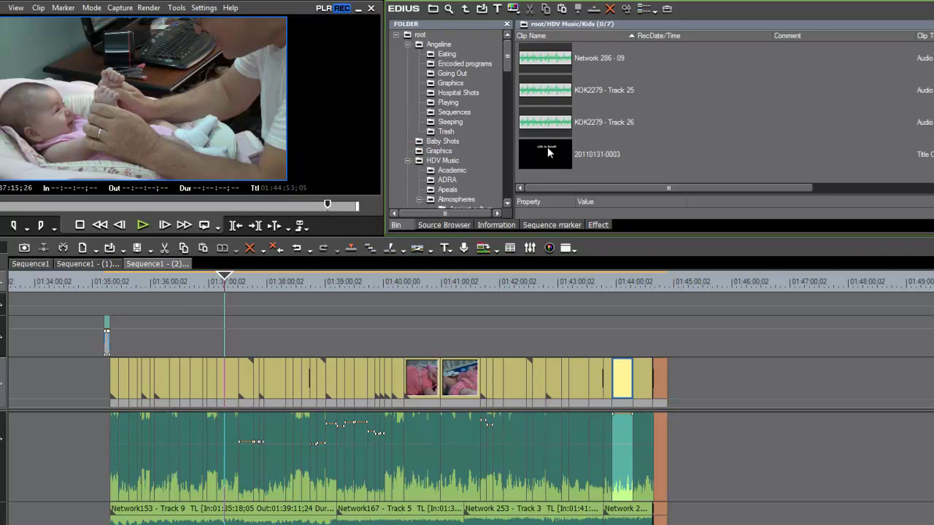
left_click_drag(546, 153, 442, 154)
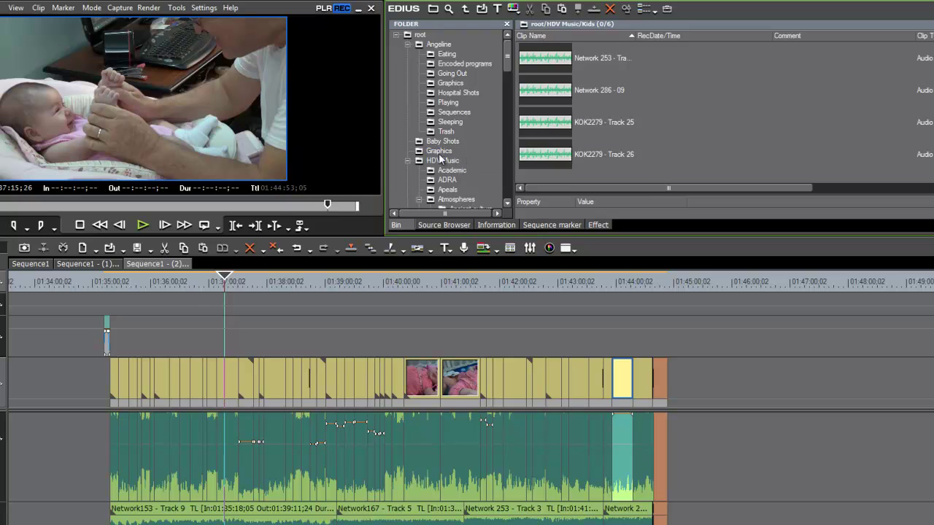
left_click(440, 153)
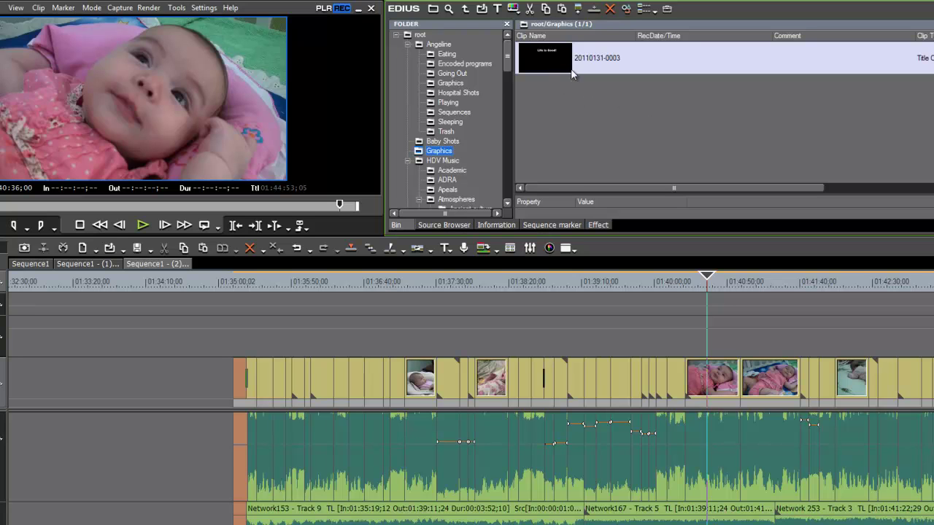
Place the title on the track above the opening black Color Matte and extend its start back to 01:35:11;04.
left_click_drag(545, 57, 238, 333)
left_click_drag(240, 335, 241, 337)
left_click(246, 285)
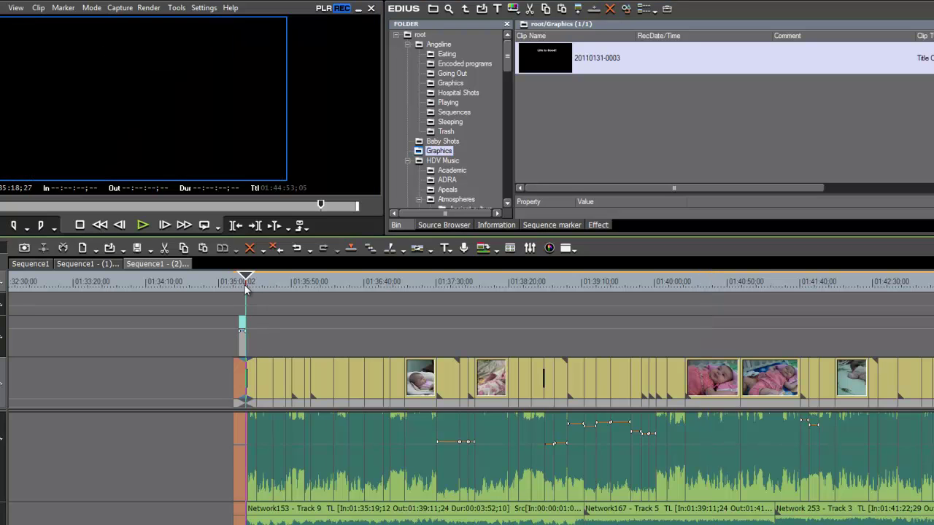
left_click(239, 284)
scroll(355, 268, "up", 3)
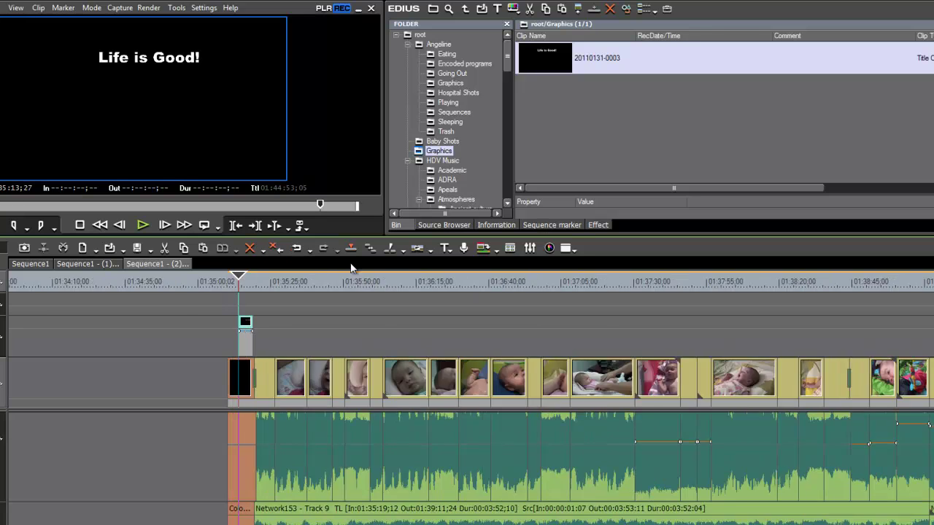
left_click_drag(283, 325, 273, 324)
left_click(1, 337)
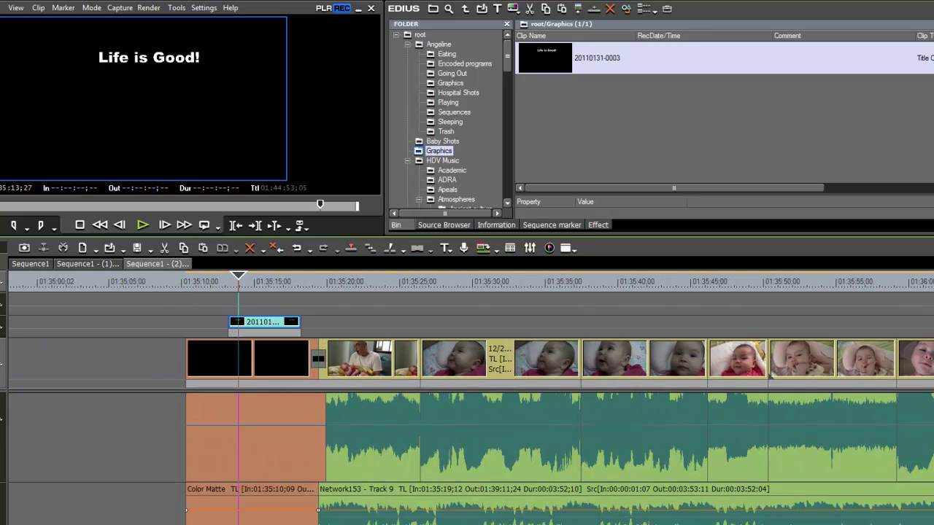
left_click_drag(229, 325, 205, 330)
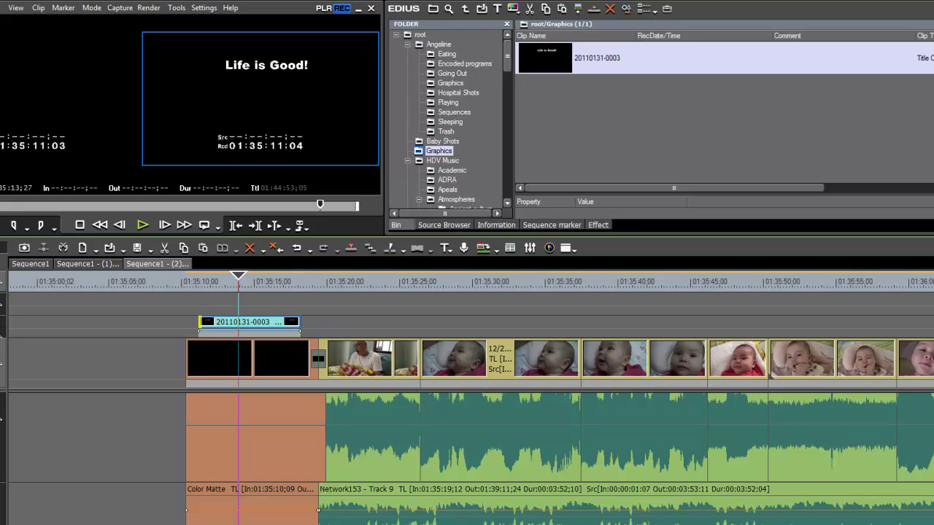
Enlarge the title track, add fade-in and fade-out keyframes to the title's transparency line, and play the opening to check them.
left_click_drag(3, 391, 3, 363)
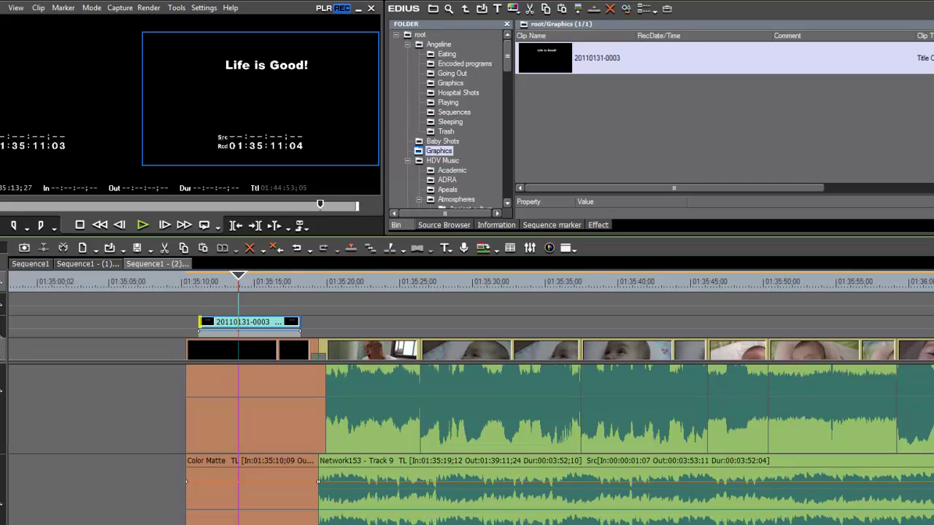
left_click_drag(3, 316, 3, 307)
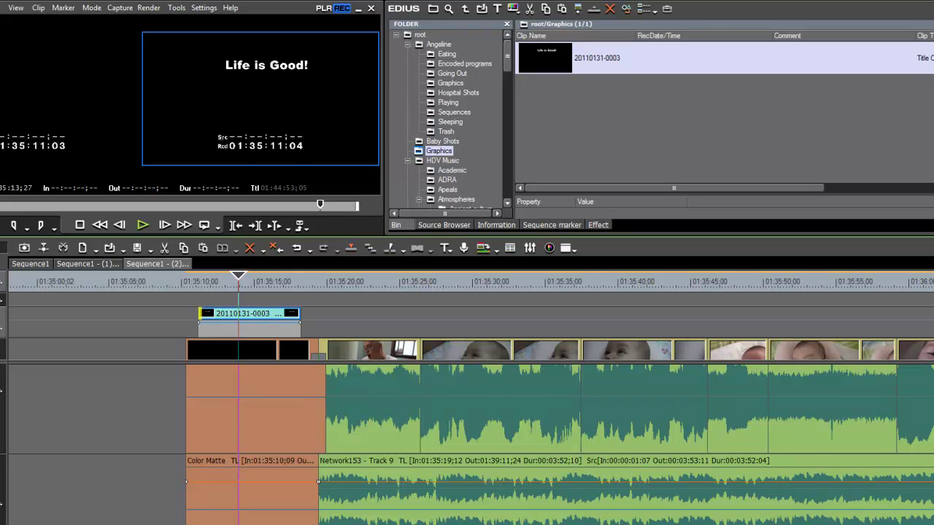
mouse_move(221, 324)
left_click(221, 322)
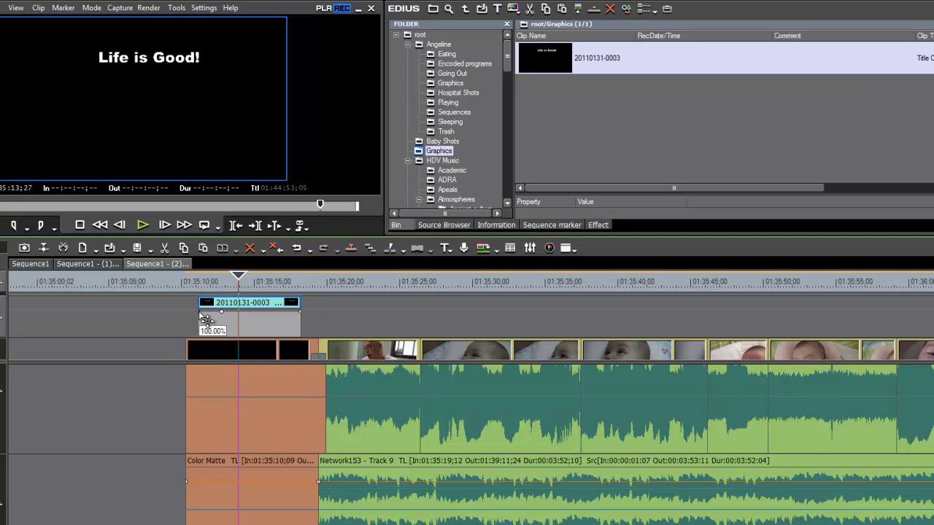
left_click_drag(201, 312, 211, 361)
left_click(273, 312)
left_click_drag(300, 313, 306, 365)
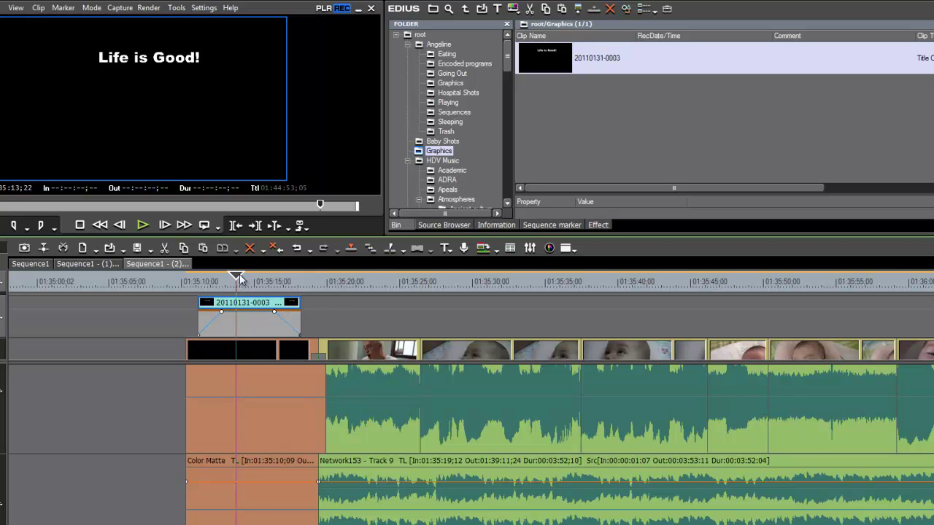
left_click(203, 292)
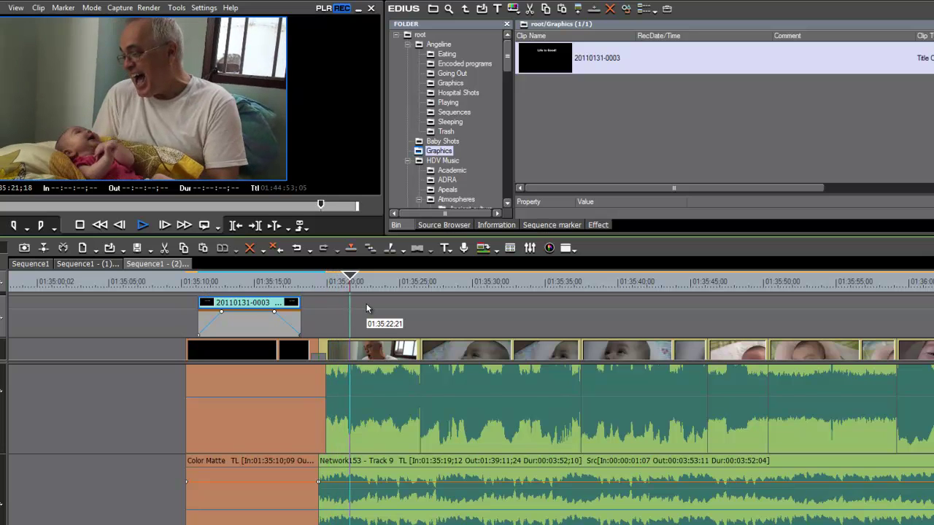
key("space")
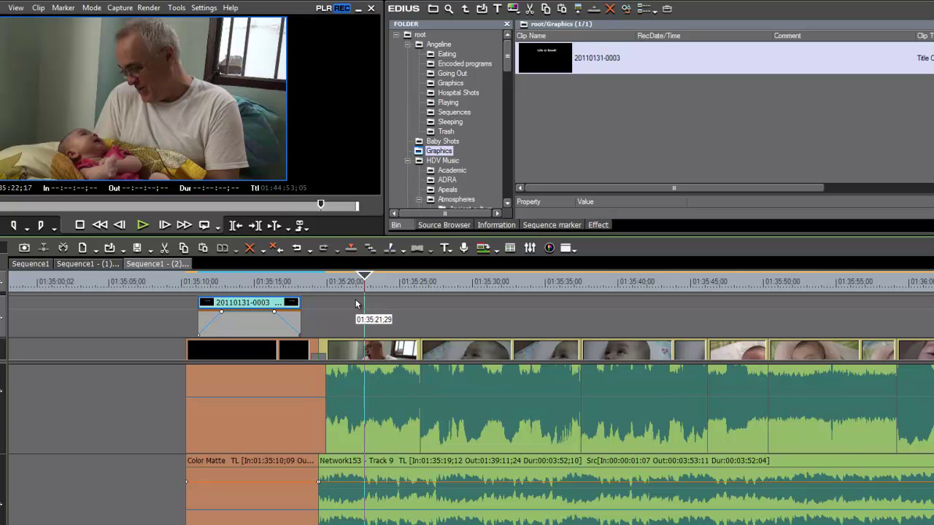
Reopen the title from the timeline, move its text to mid-frame at about X 630, Y 426 and save the change.
scroll(358, 305, "down", 1)
left_click(305, 289)
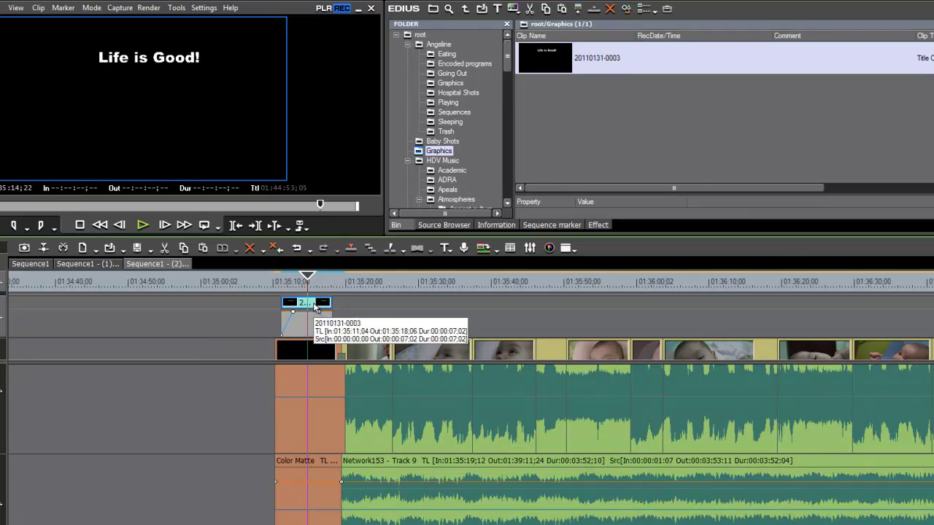
double_click(315, 306)
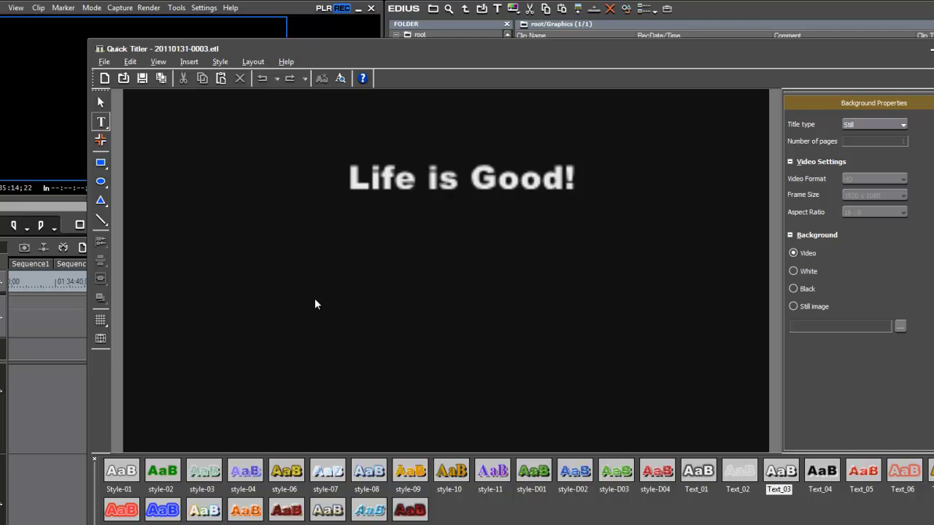
left_click(101, 103)
left_click(376, 176)
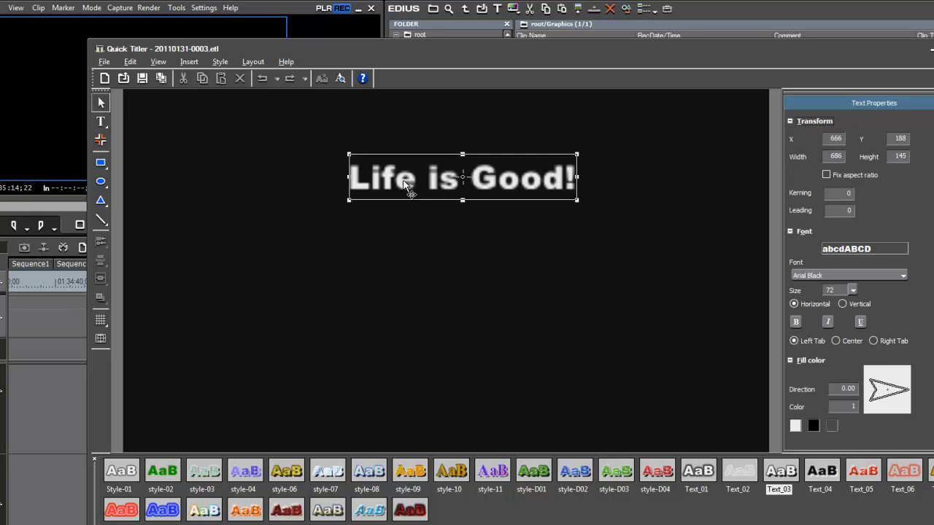
left_click_drag(446, 176, 436, 248)
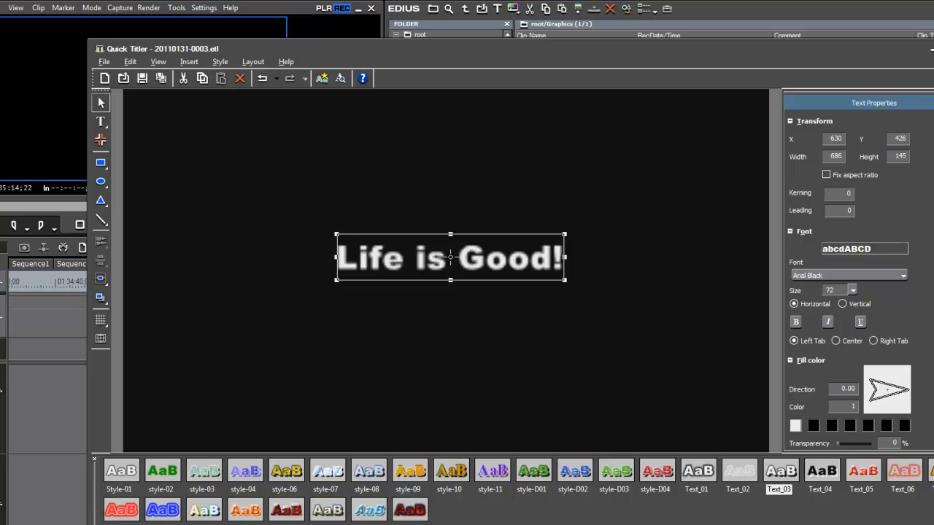
key("alt+F4")
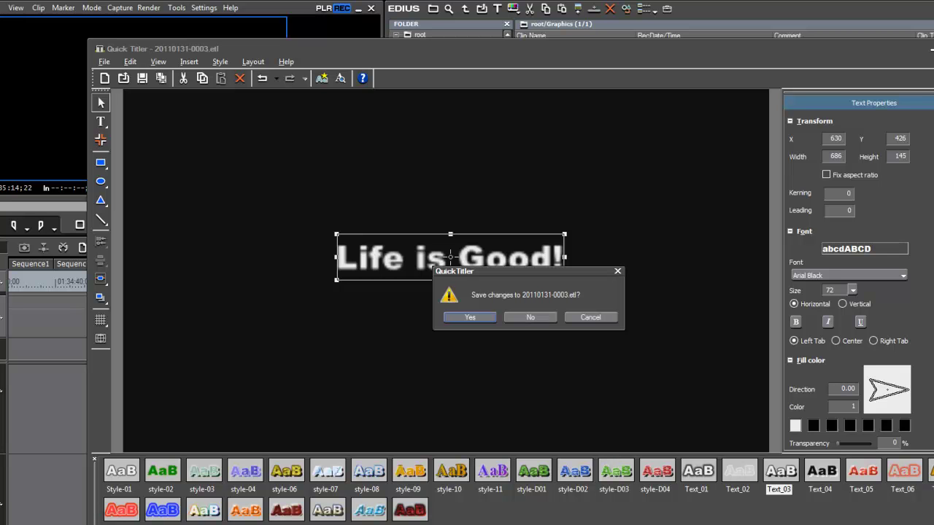
left_click(470, 317)
Review the opening with the repositioned title from the first baby shot back to the start of the Color Matte.
left_click_drag(307, 280, 364, 314)
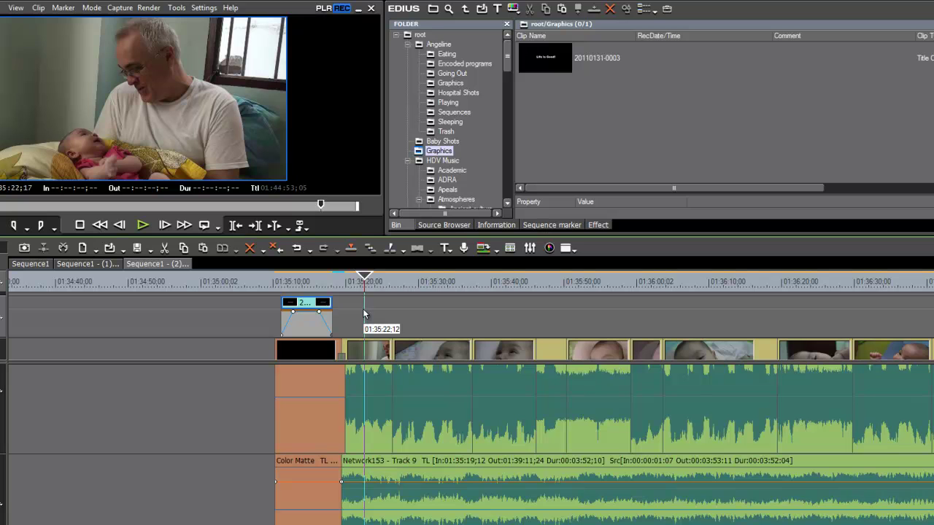
left_click(356, 279)
left_click_drag(356, 279, 275, 283)
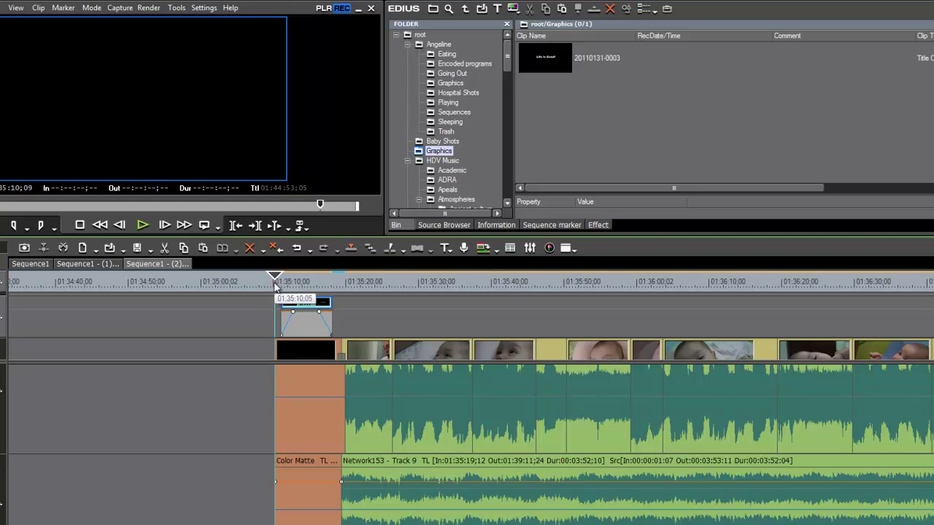
Mark the export range with an In point at 01:35:10;09 on the opening Color Matte and an Out point at 01:44:44;03 on the closing one.
mouse_move(275, 283)
left_mouse_down()
mouse_move(291, 281)
mouse_move(275, 281)
left_mouse_up()
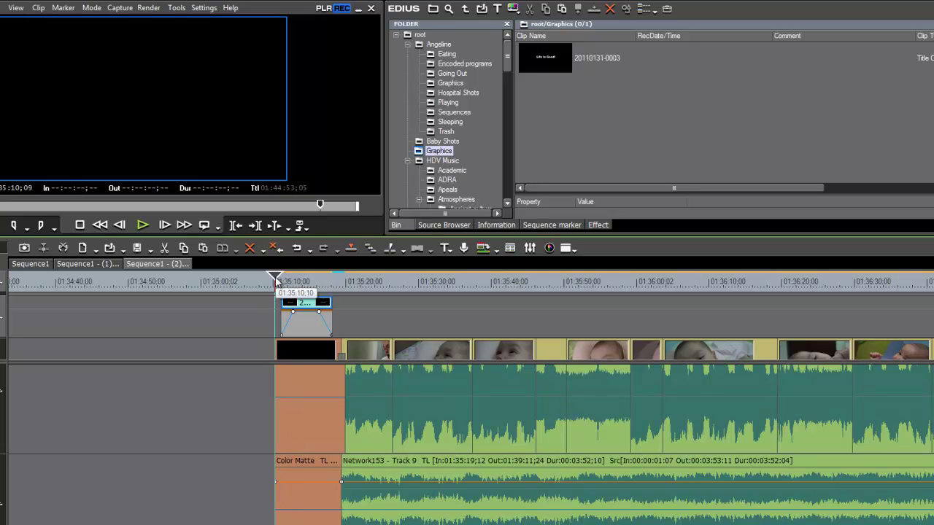
key("i")
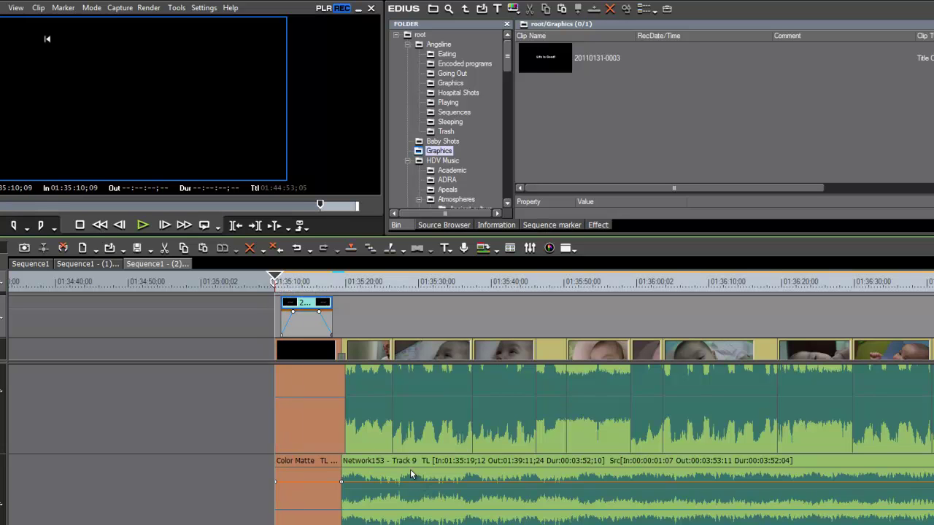
scroll(410, 469, "down", 3)
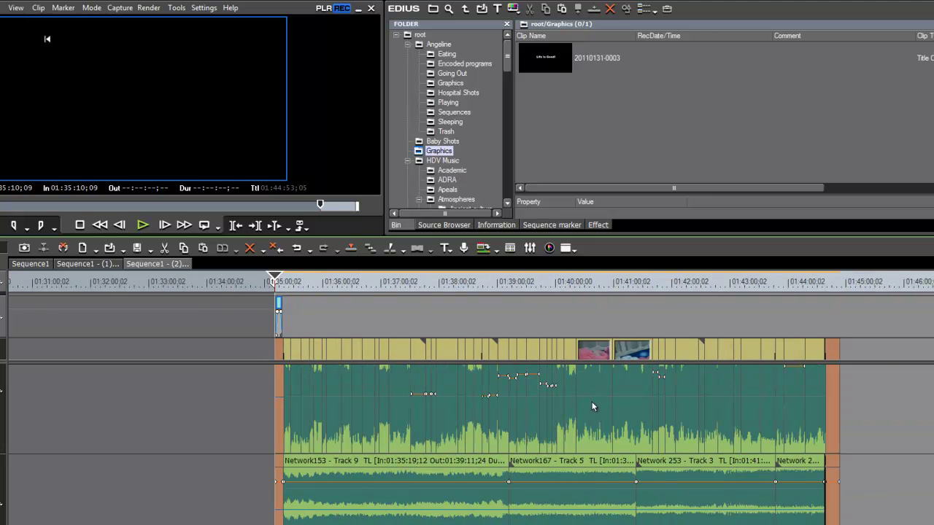
left_click_drag(452, 283, 828, 284)
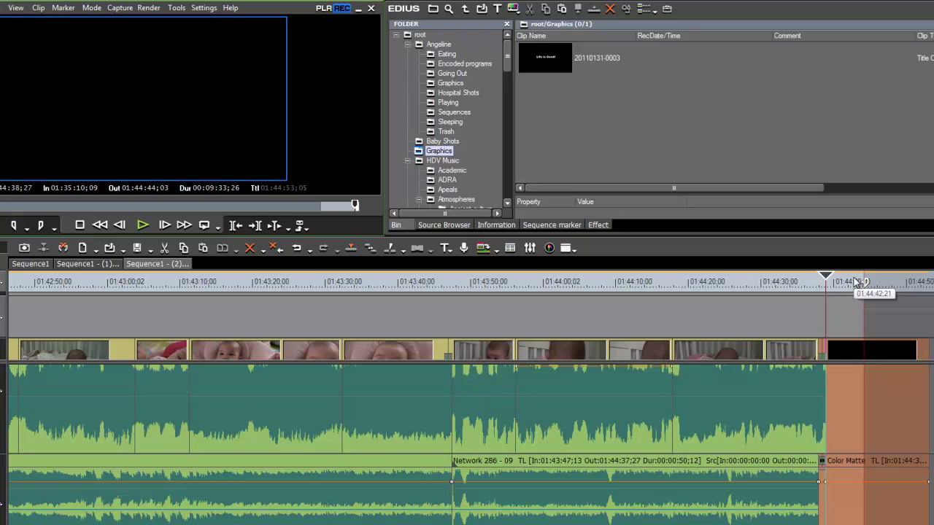
left_click(824, 280)
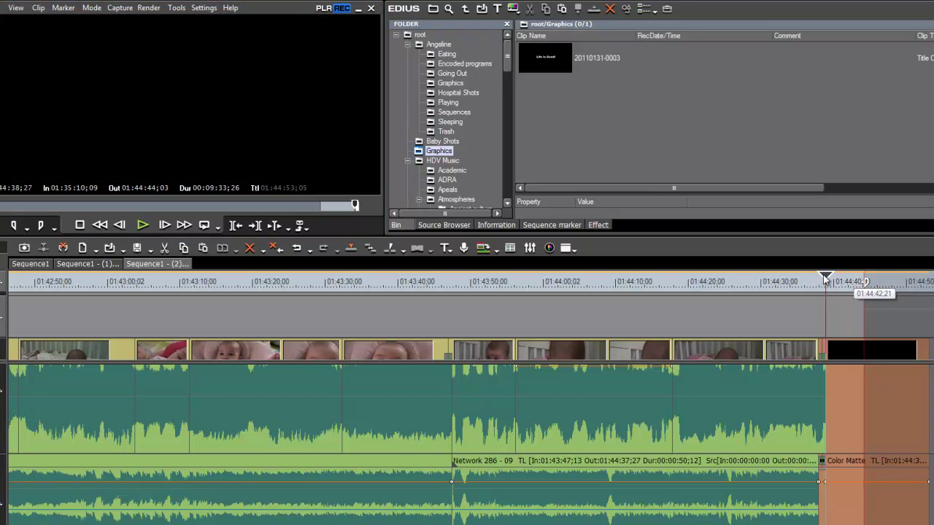
Start a Print to File export with the WindowsMediaVideo exporter, limited to the range between In and Out.
key("F11")
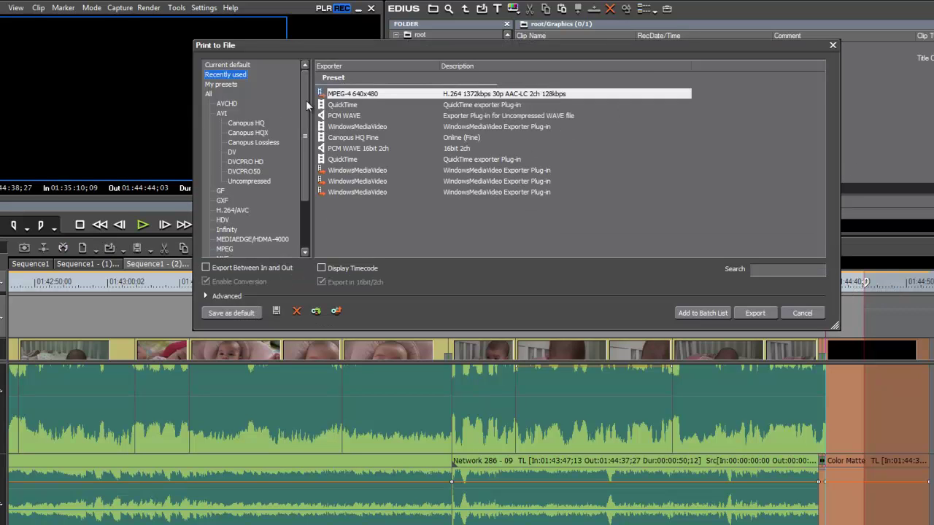
left_click_drag(306, 107, 309, 156)
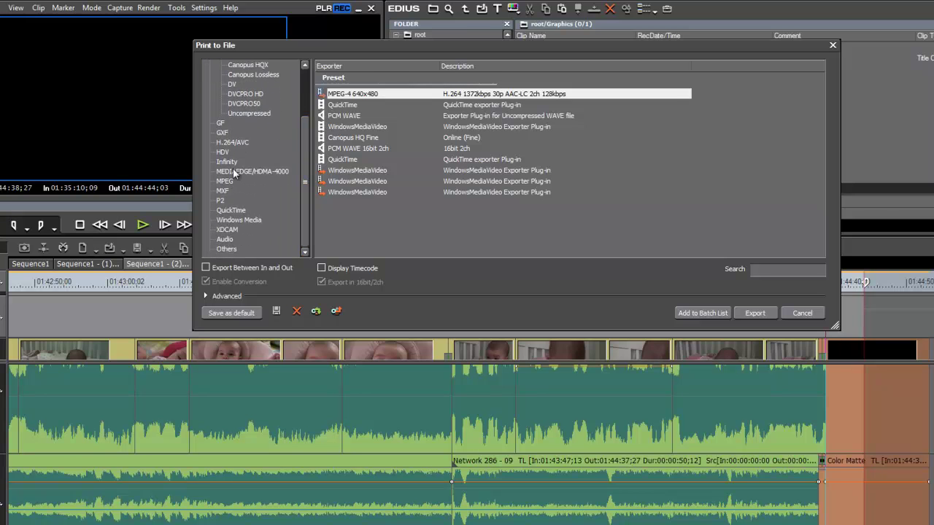
left_click(253, 220)
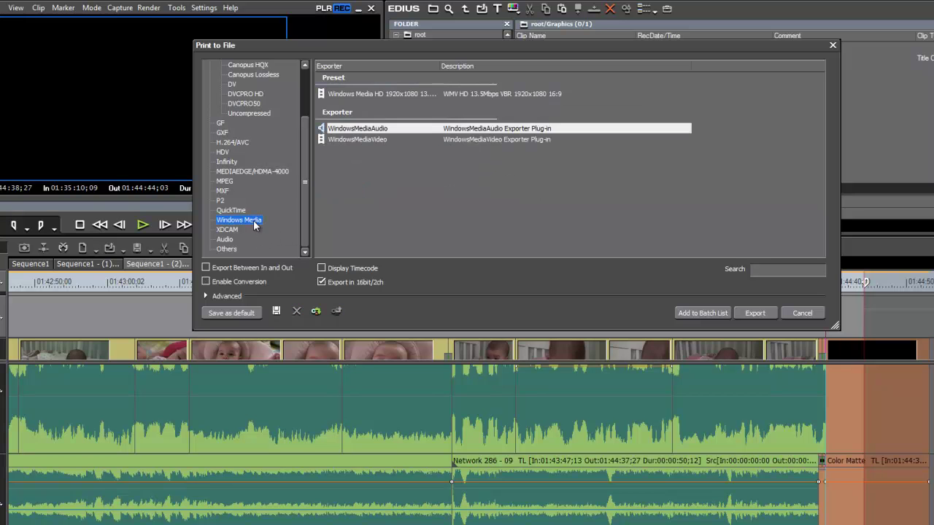
left_click(341, 139)
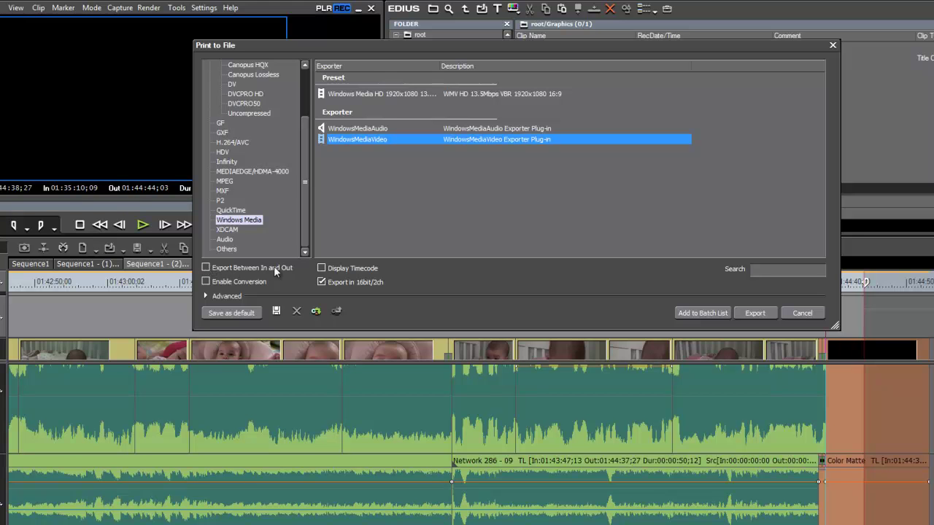
left_click(207, 268)
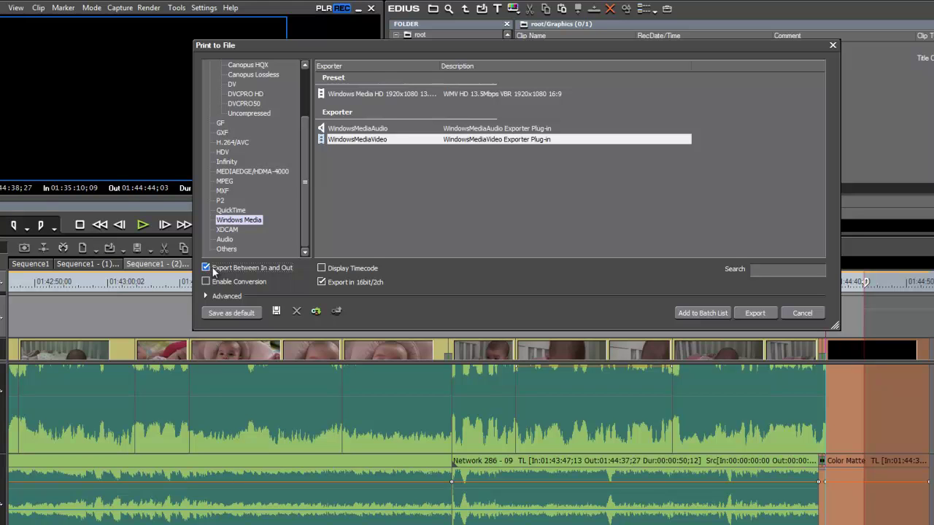
left_click(755, 314)
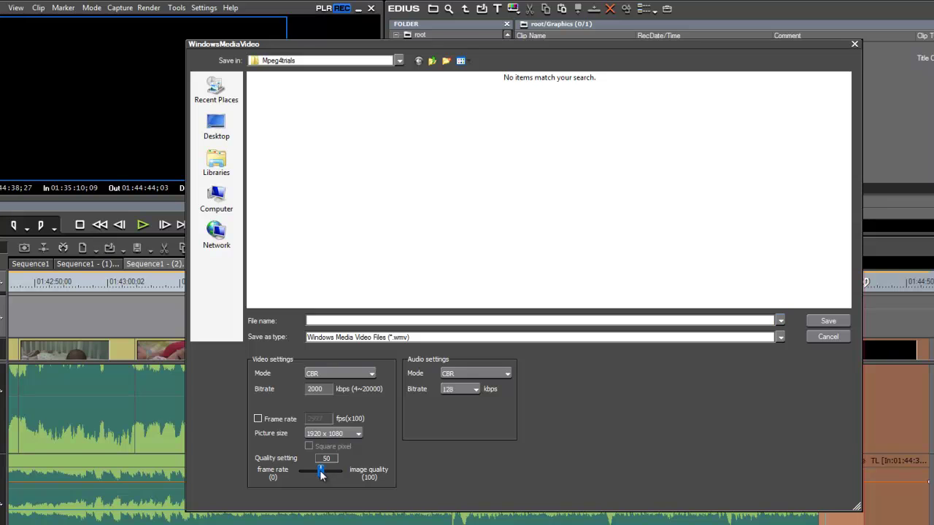
Set the WMV video quality to 90, the picture size to 640 x 360 and the bitrate to 800 kbps.
left_click_drag(320, 471, 335, 478)
left_click(357, 434)
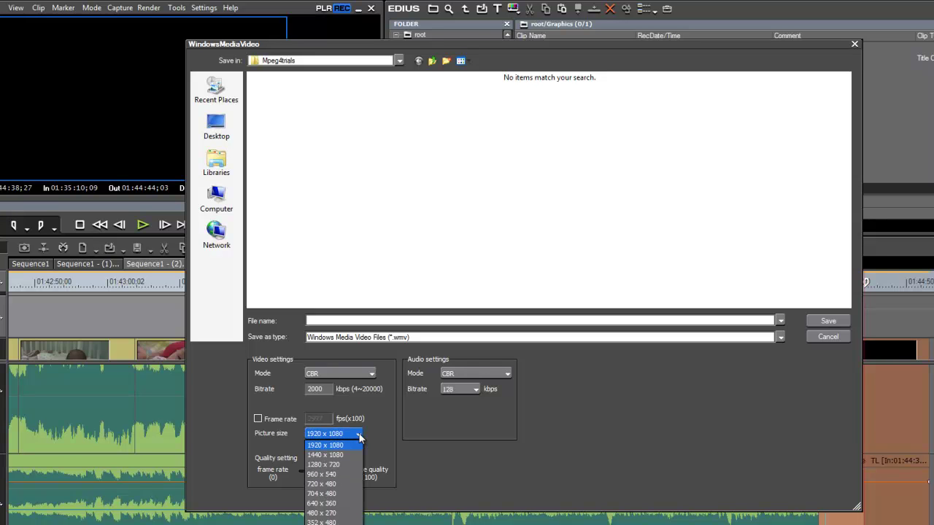
left_click(342, 505)
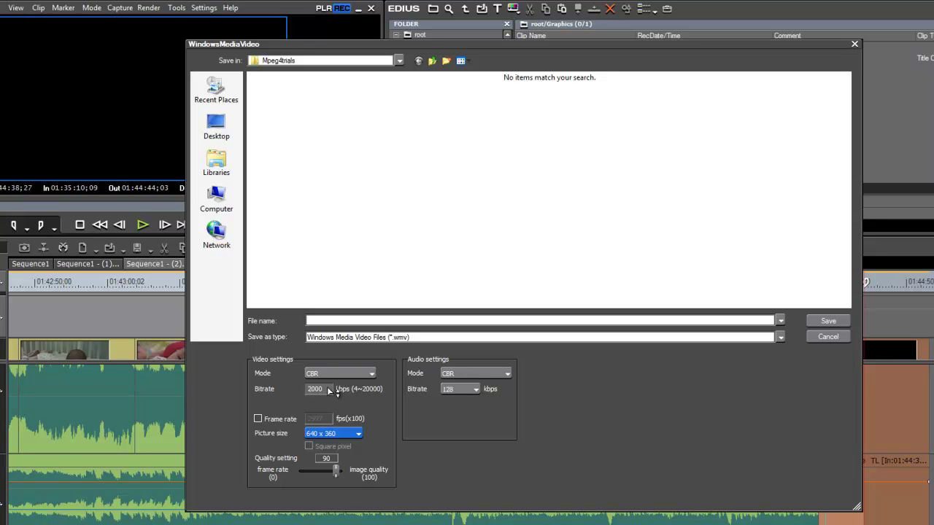
left_click_drag(321, 390, 296, 389)
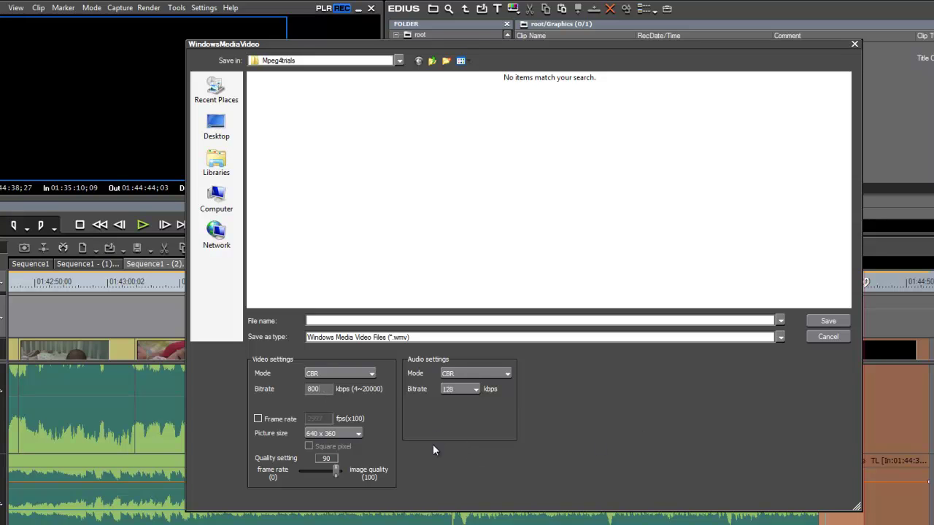
Change the WMV export to a 1920 x 1080 picture size with a video bitrate of 6000 kbps.
left_click(358, 433)
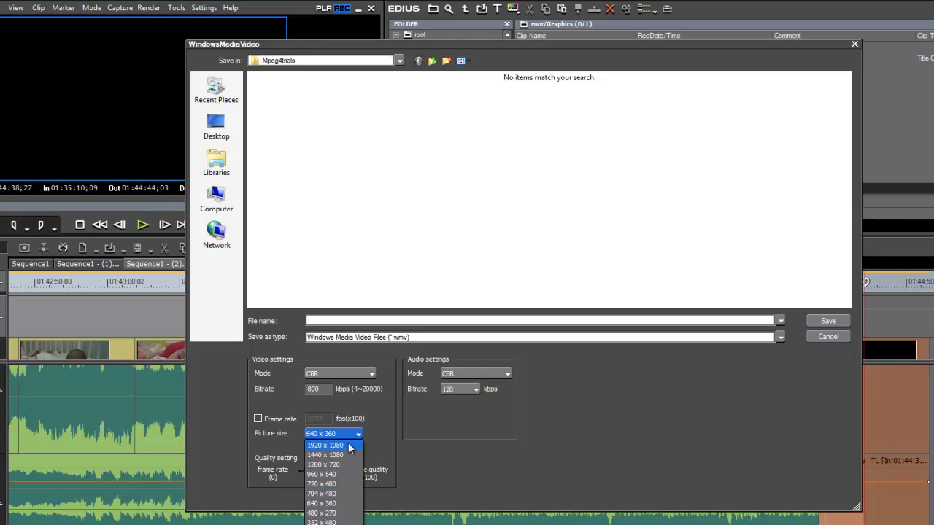
left_click(348, 445)
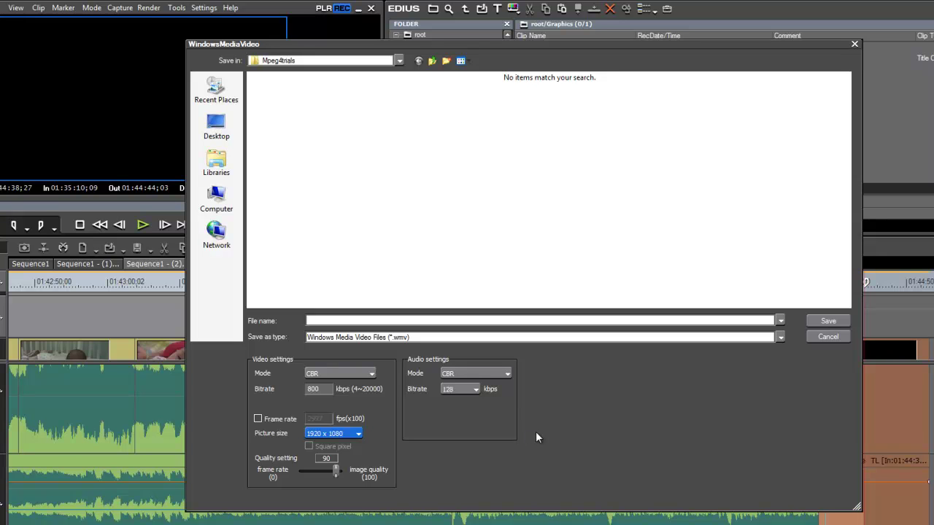
double_click(321, 389)
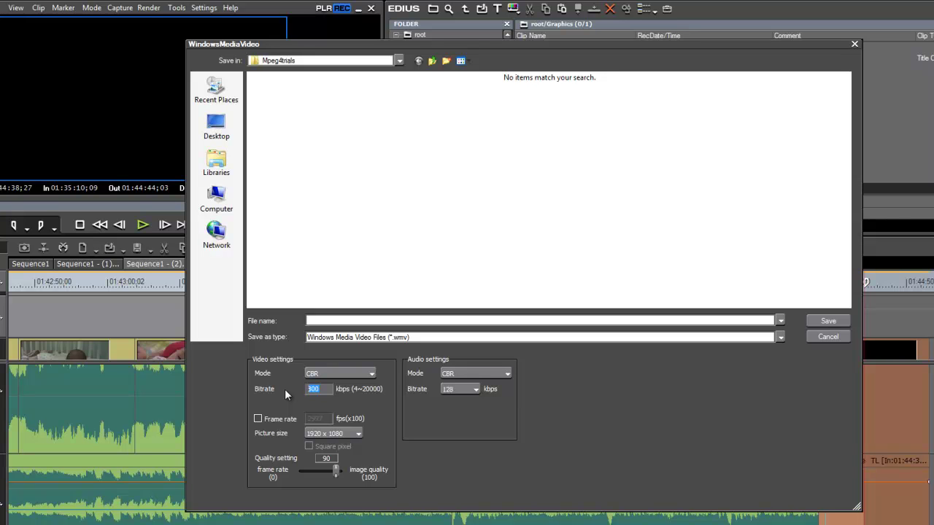
type("6000")
Name the export file NewBaby, save it to start rendering, and move the render progress window over the timeline.
left_click(331, 321)
type("NewBaby")
left_click(831, 321)
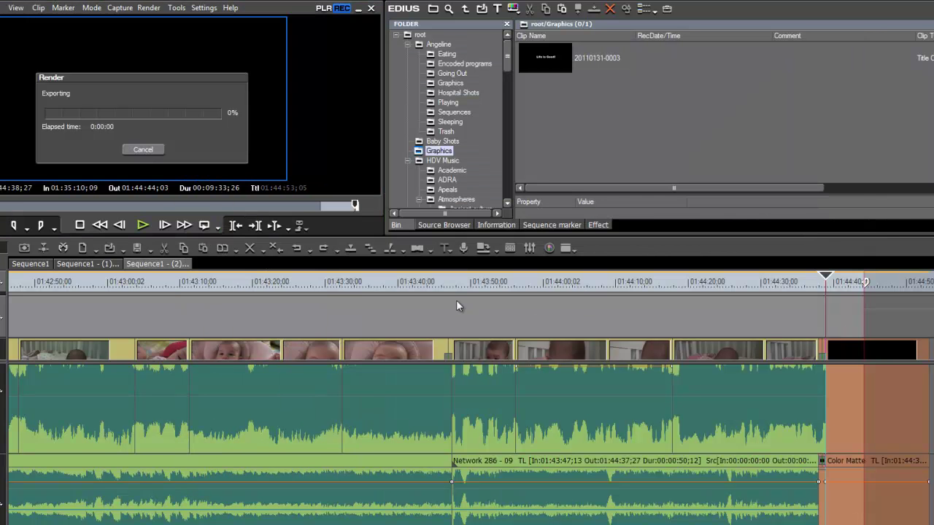
left_click_drag(197, 87, 432, 278)
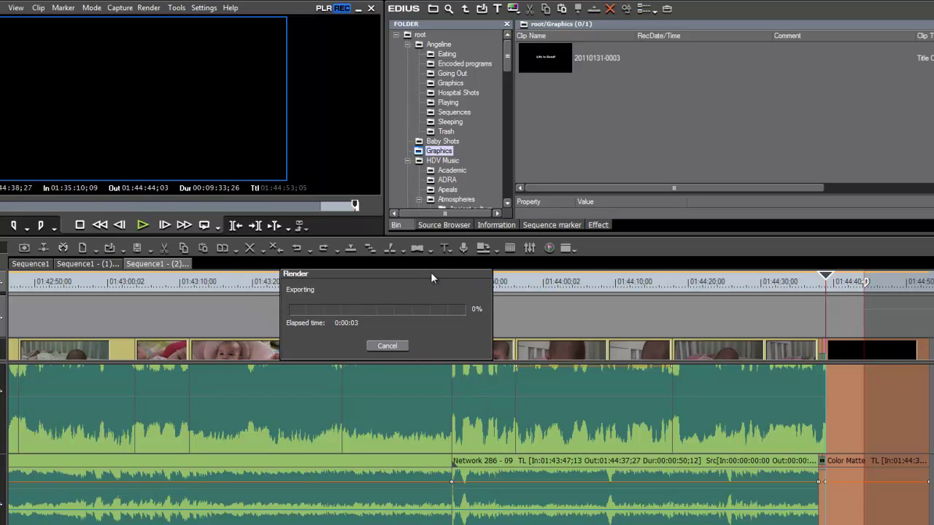